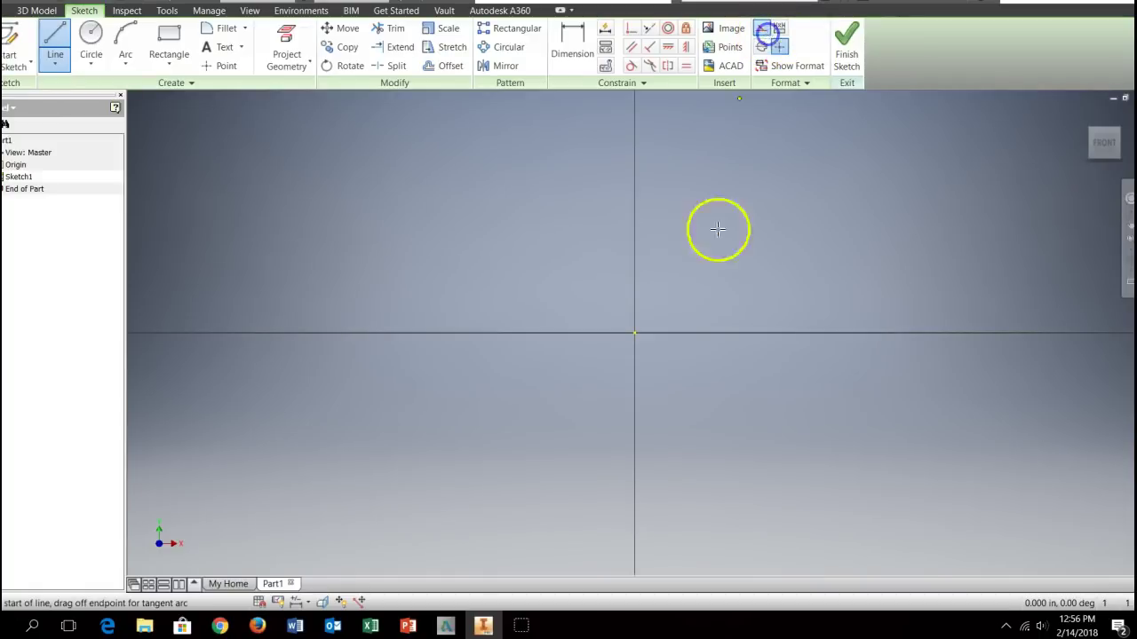
Draw a 0.88 in horizontal construction line from the origin along the X axis and place its dimension below the line.
click(636, 333)
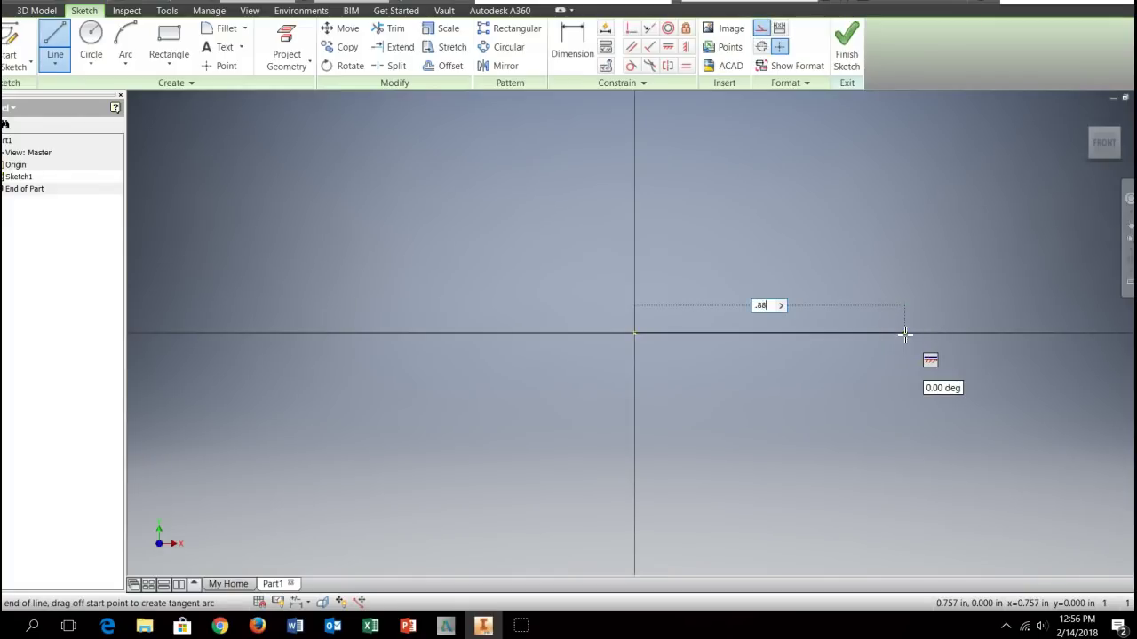
key(Return)
click(915, 427)
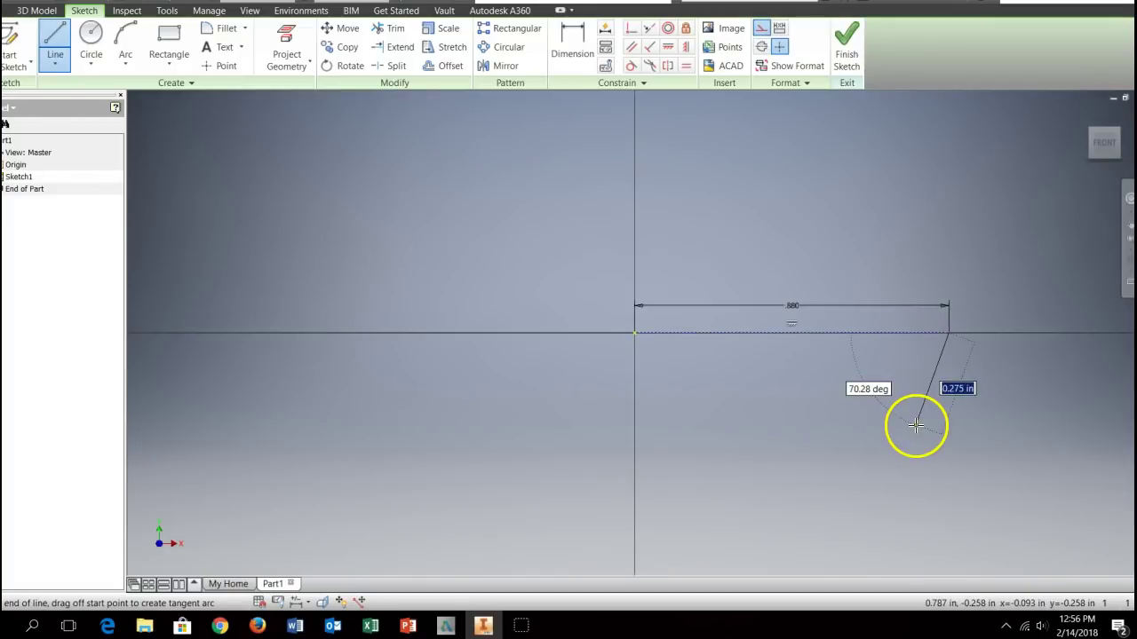
key(Escape)
middle_drag(874, 408, 710, 345)
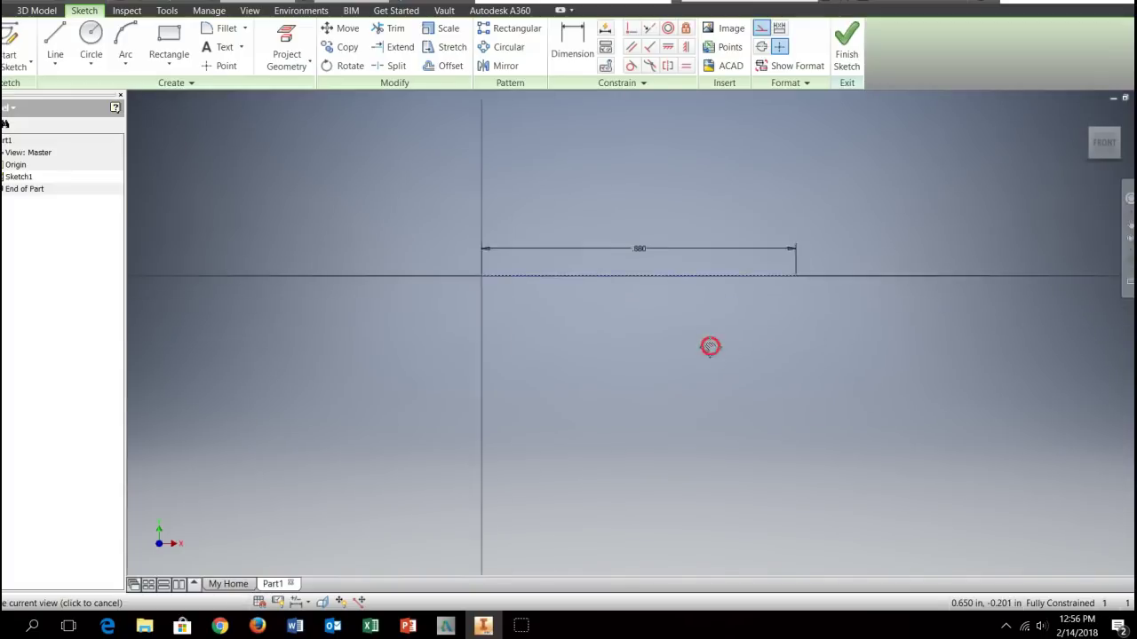
drag(635, 249, 639, 311)
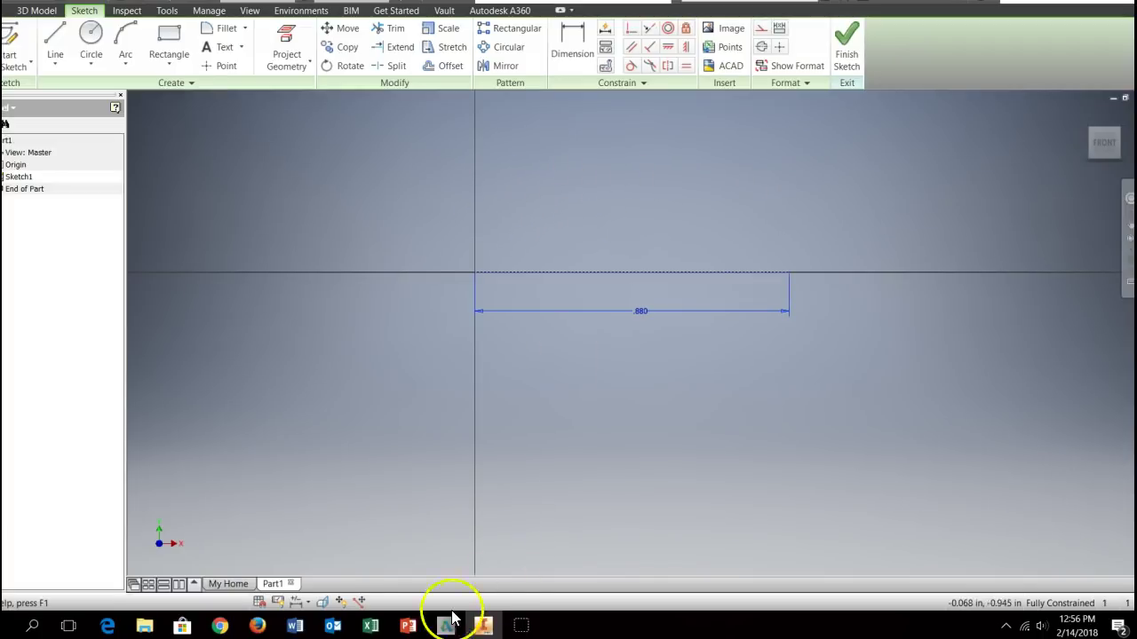
Check the section drawing in Word and return to Inventor to sketch a vertical line about 0.12 in tall up from the centerline.
click(295, 626)
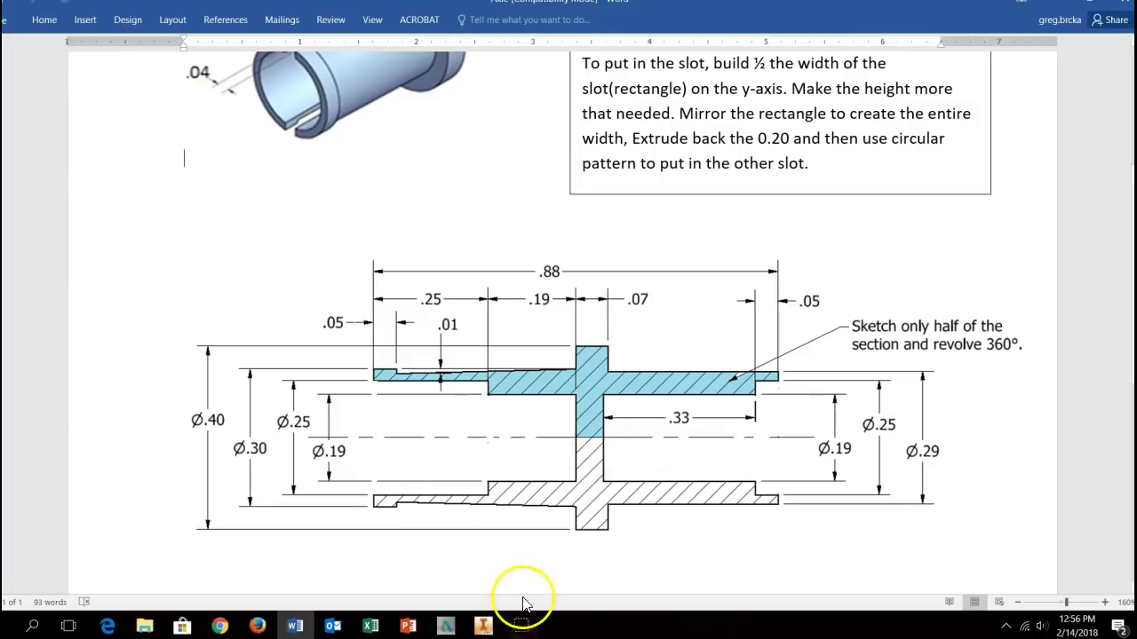
click(483, 626)
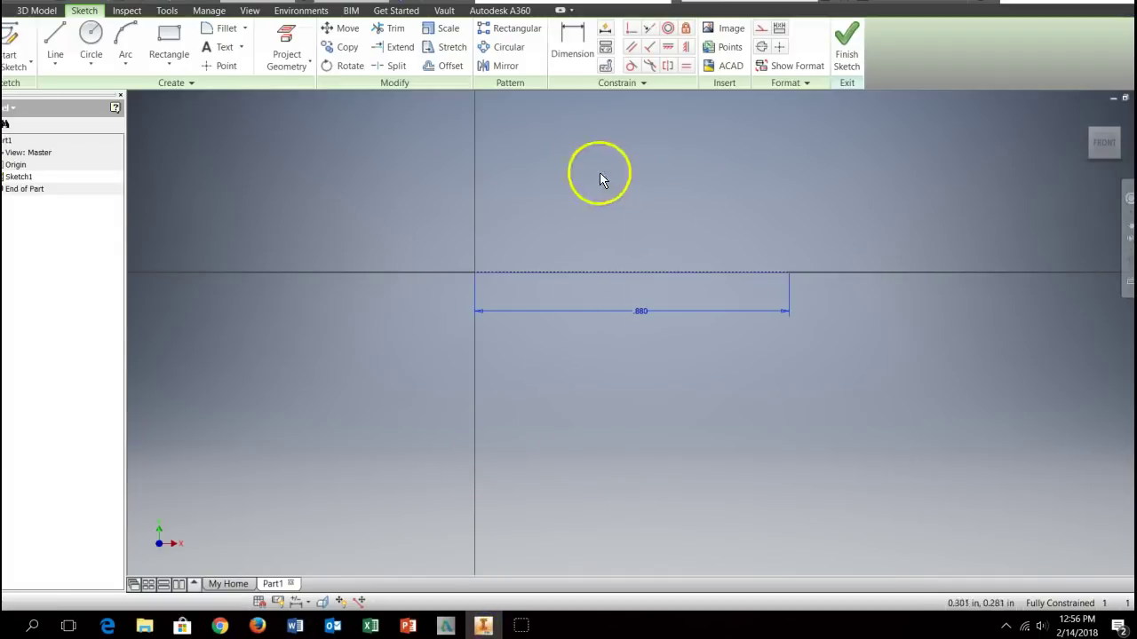
click(58, 34)
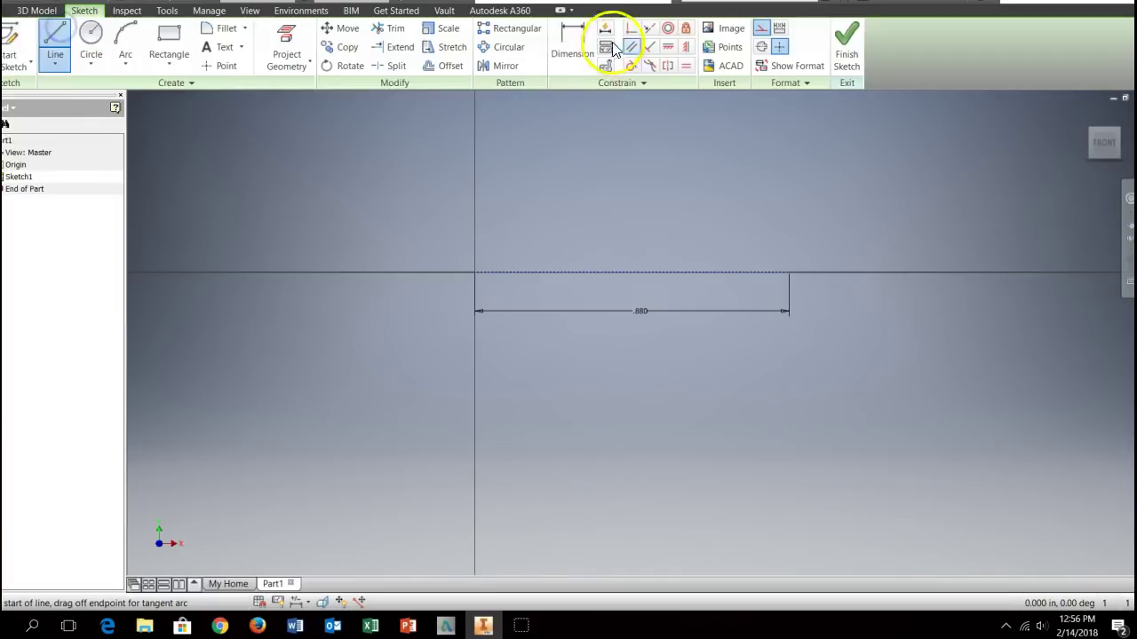
click(609, 272)
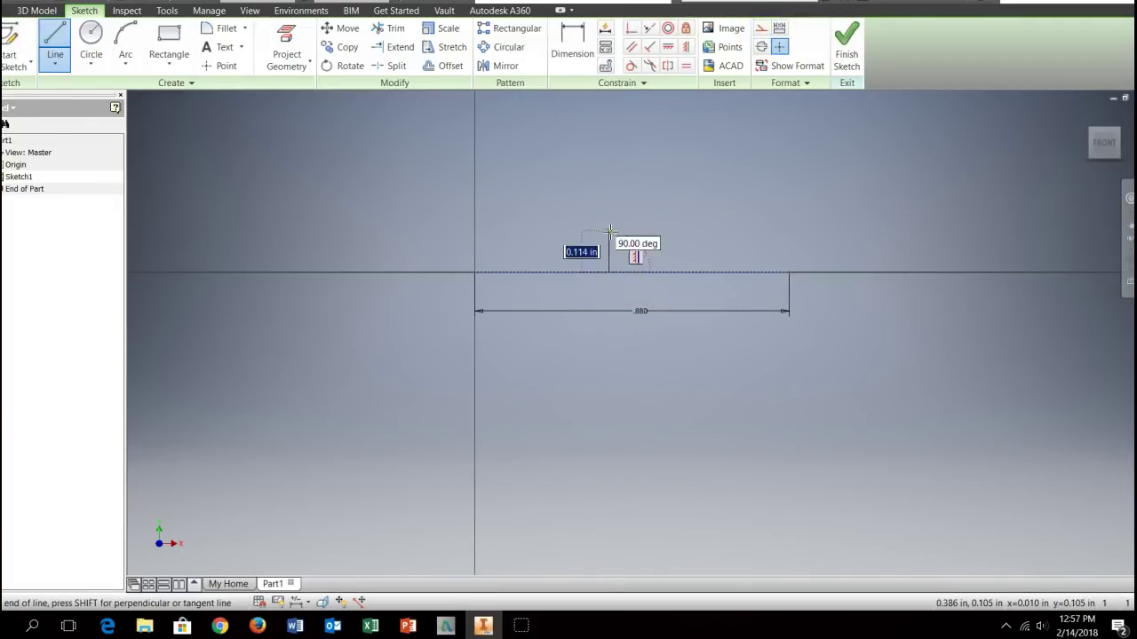
click(608, 272)
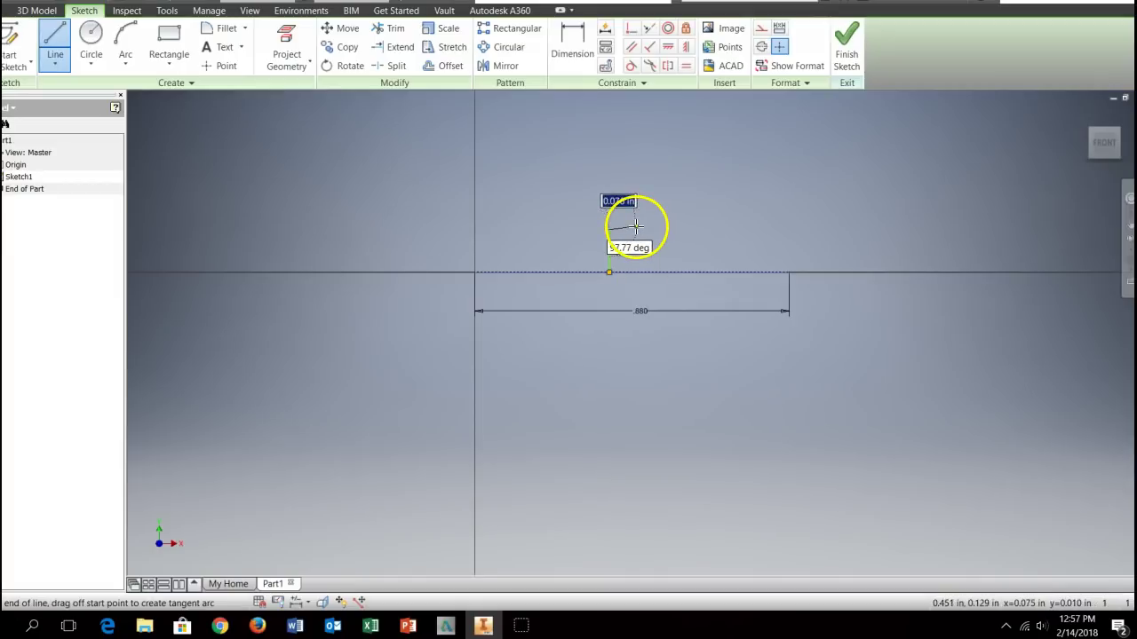
key(Escape)
Dimension the vertical line 0.38 in from the right end of the centerline.
click(575, 39)
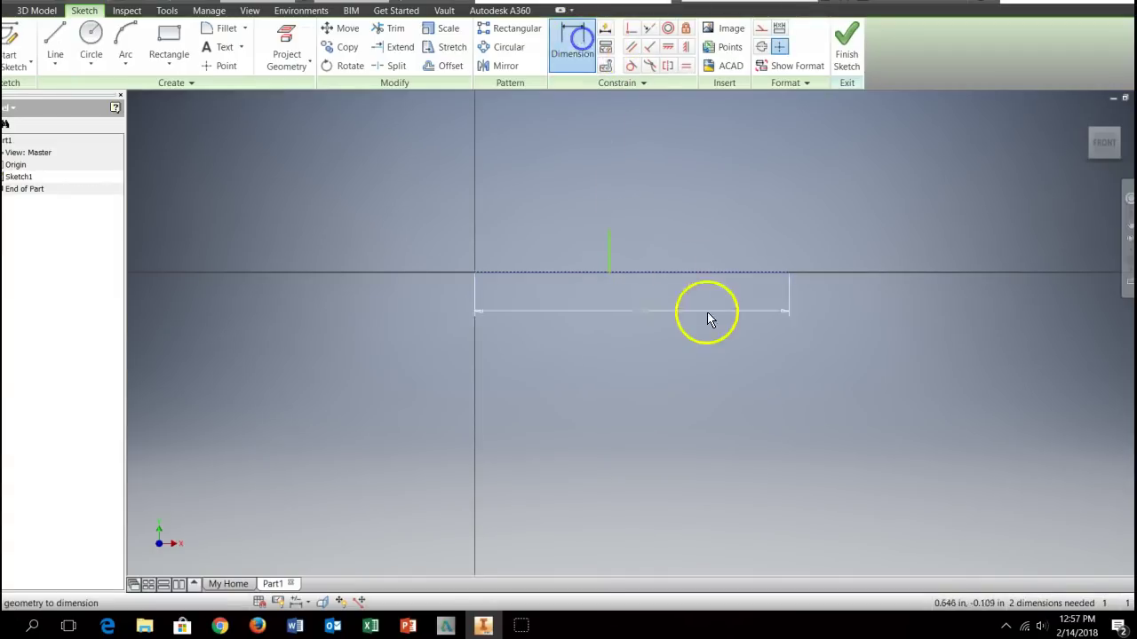
click(610, 254)
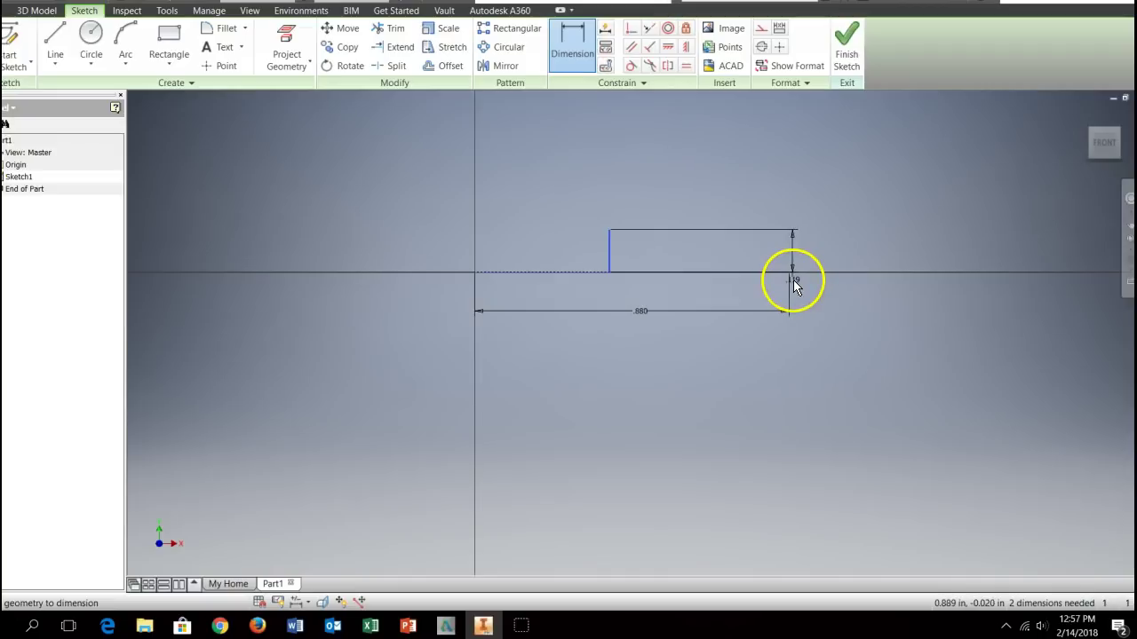
click(784, 253)
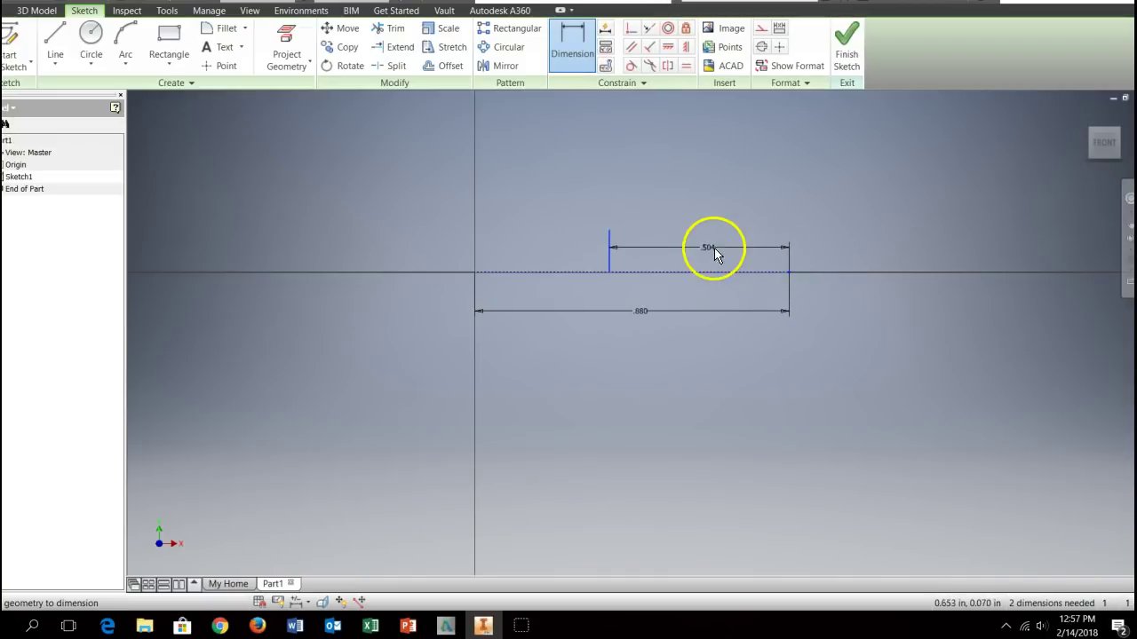
click(706, 246)
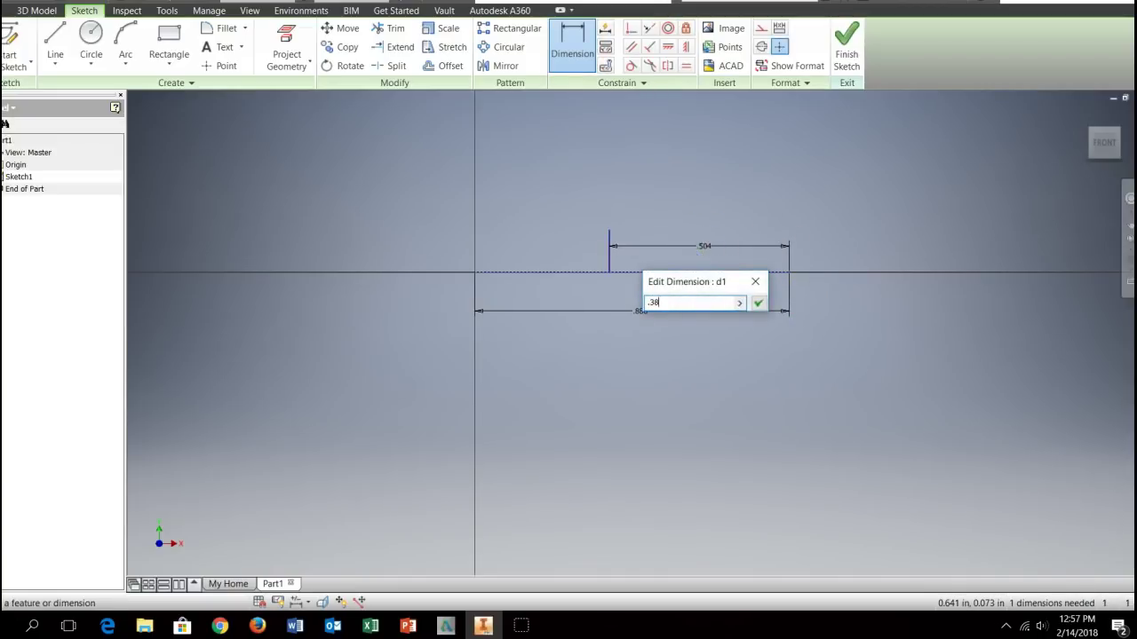
key(Return)
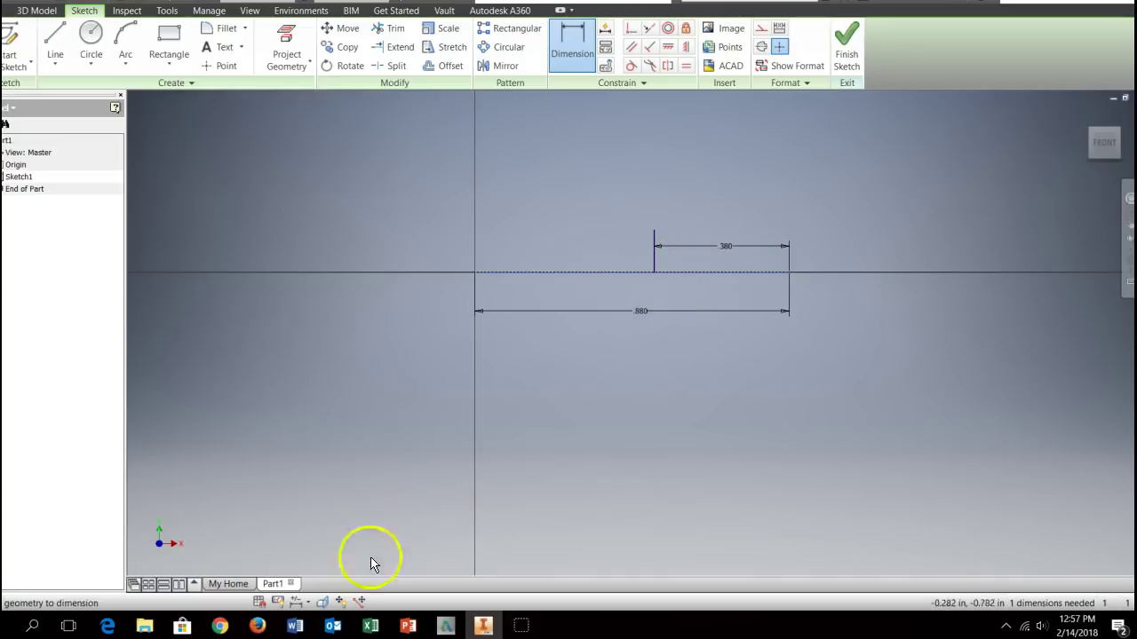
Check the inner diameter in the Word drawing and dimension the vertical line's height in Inventor as .19/2.
click(295, 627)
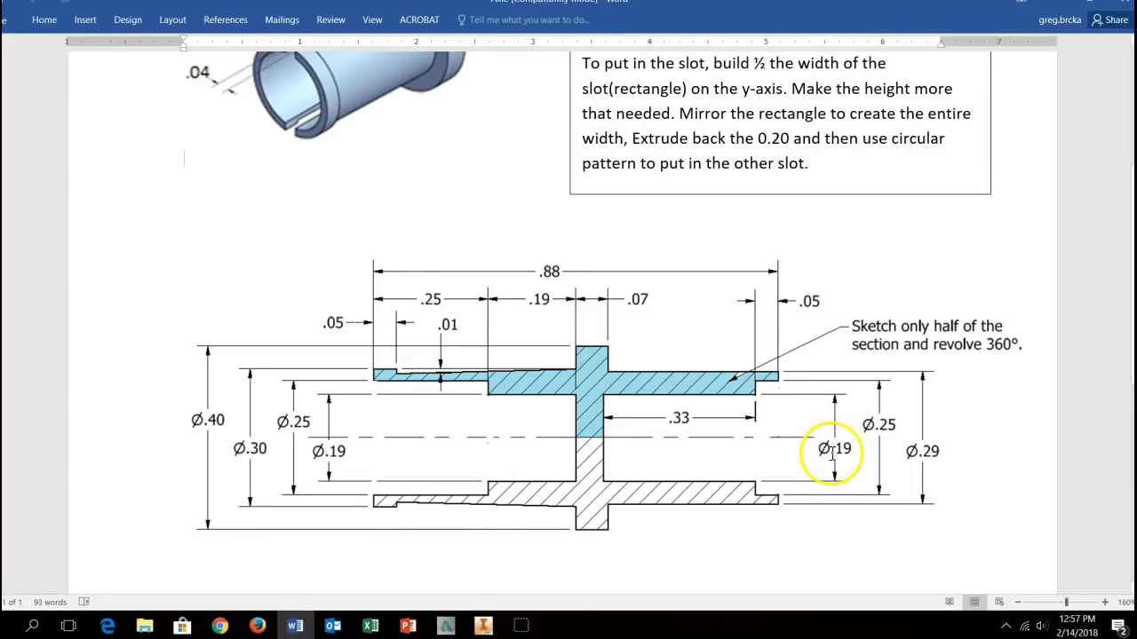
click(482, 626)
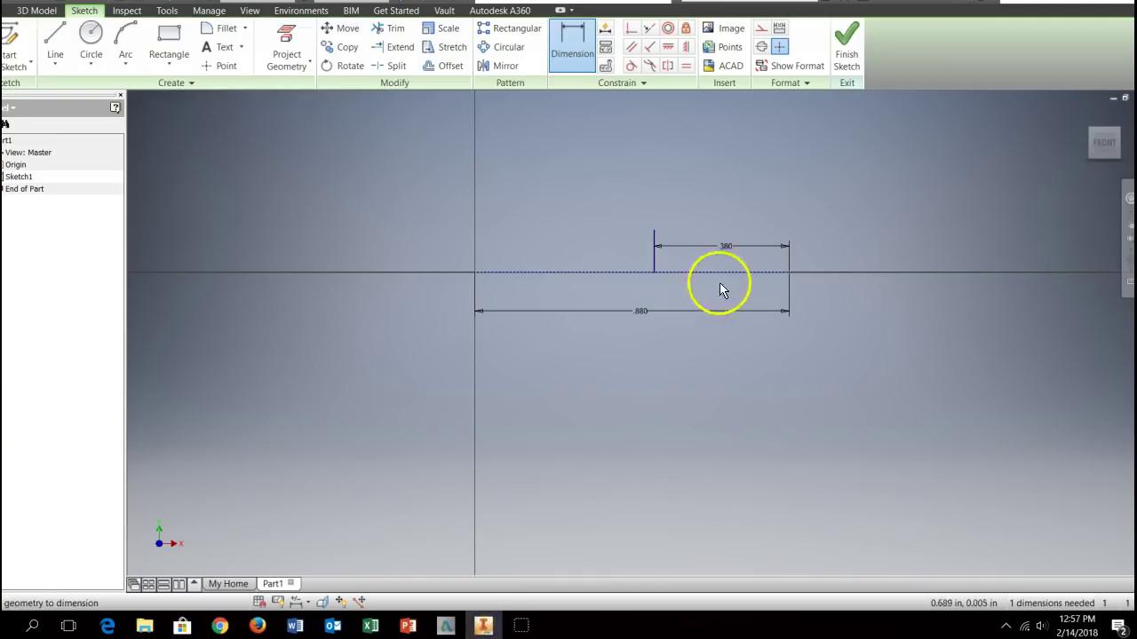
click(654, 231)
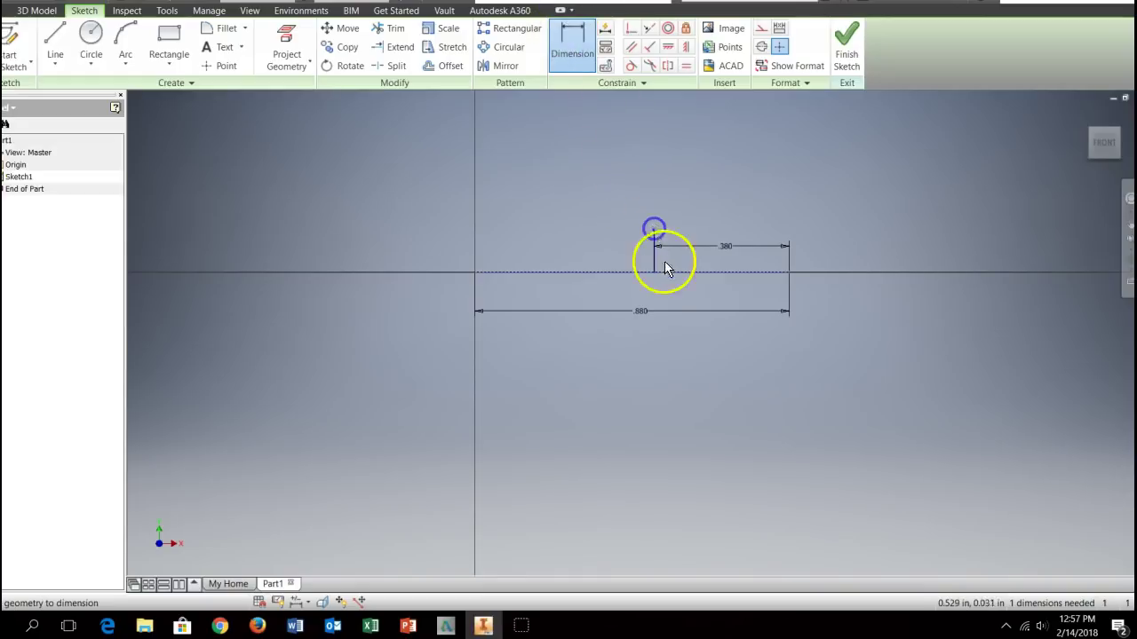
click(666, 270)
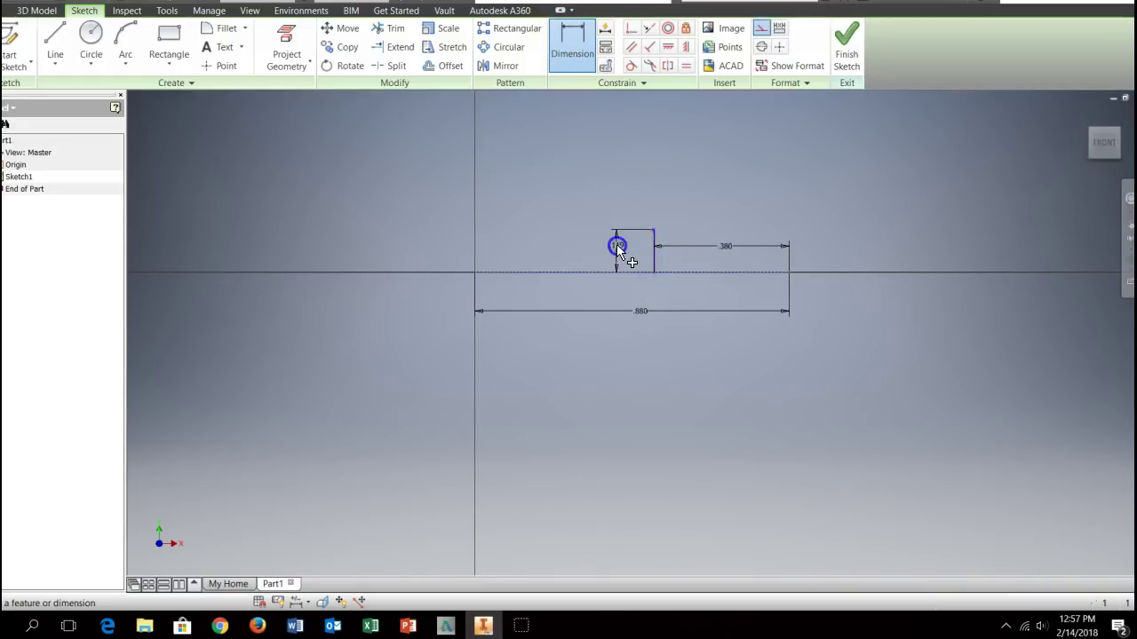
click(618, 247)
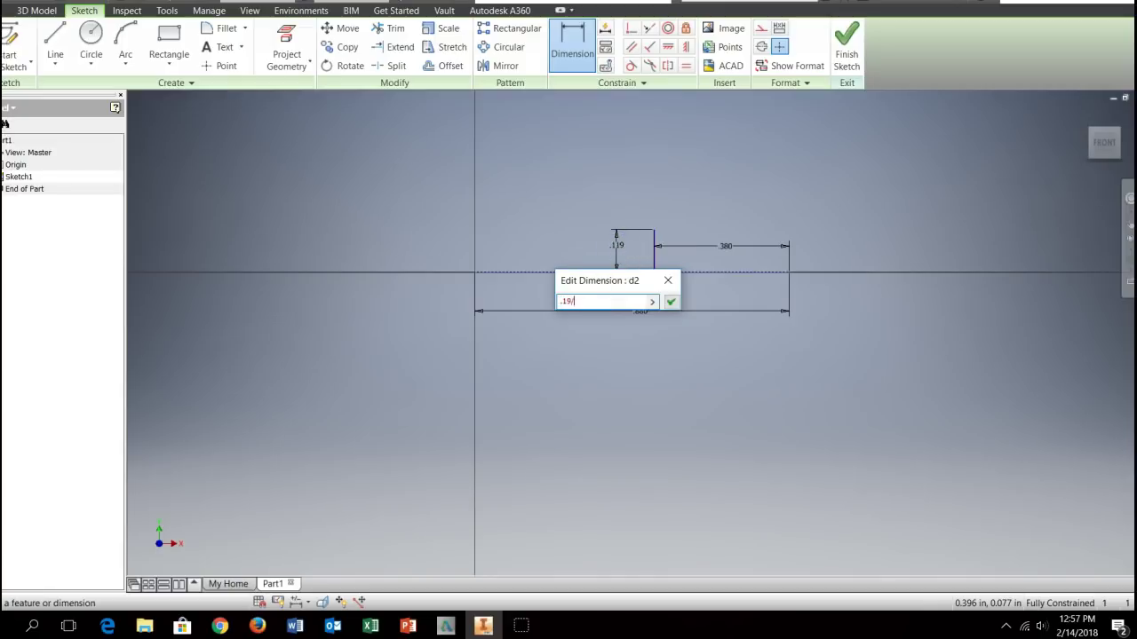
key(Return)
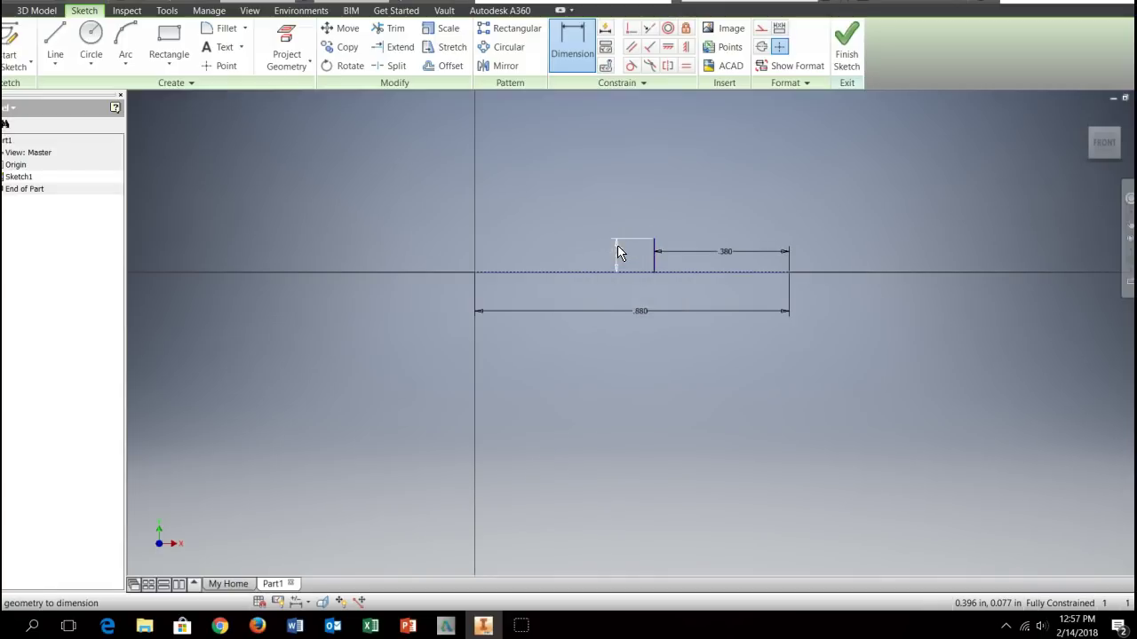
Draw a 0.33 in horizontal line rightward from the vertical line's upper end, followed by a vertical line about 0.04 in up.
scroll(689, 297, up, 3)
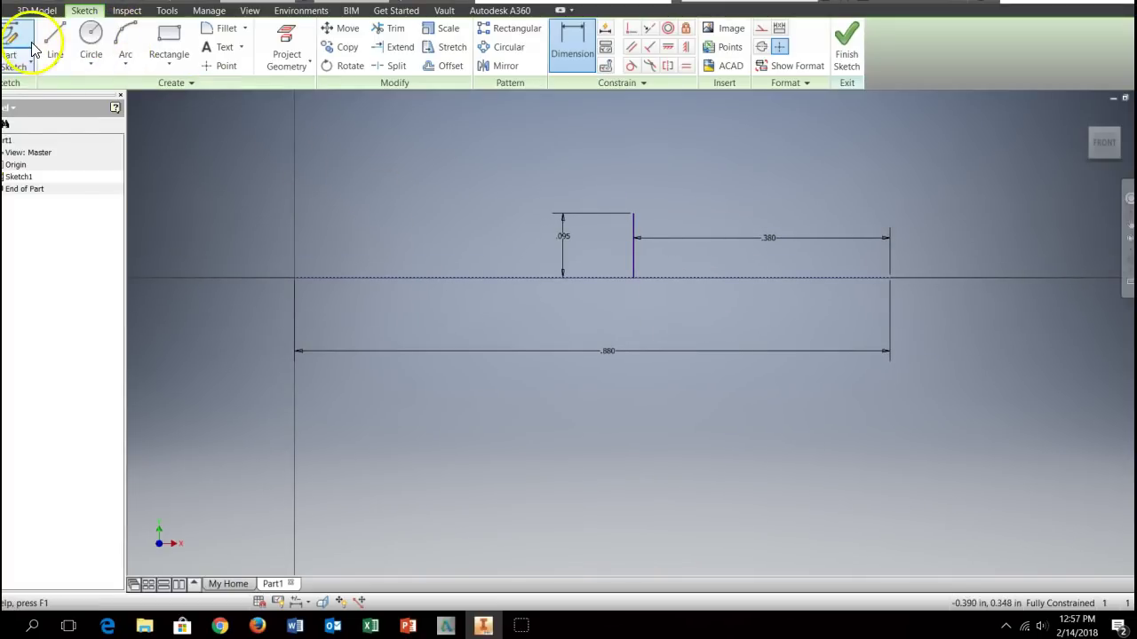
click(66, 31)
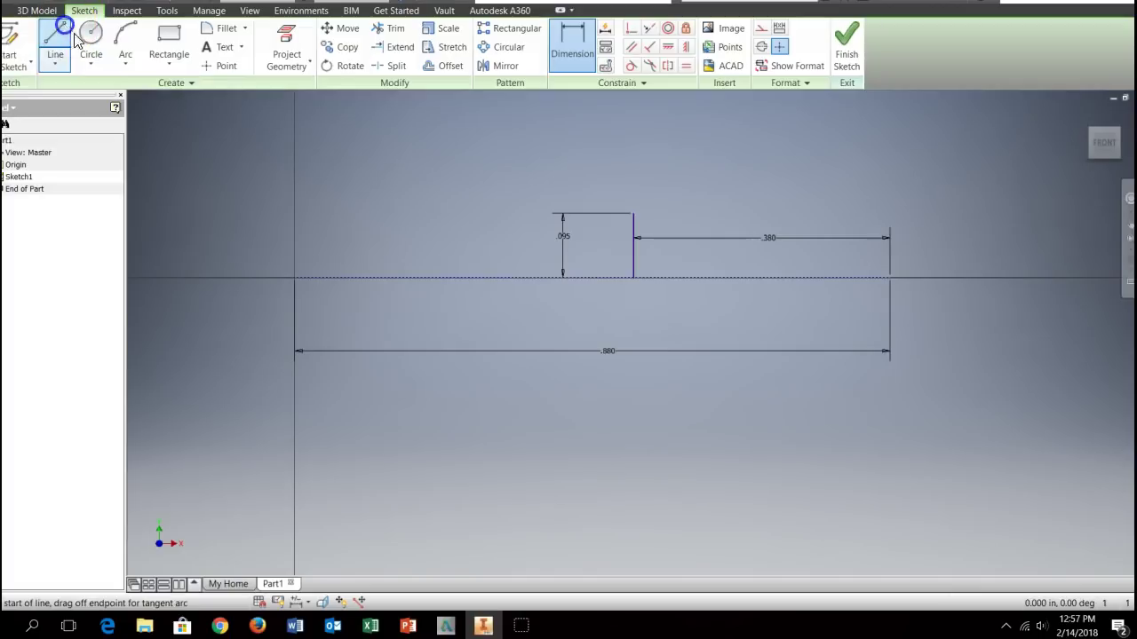
click(631, 215)
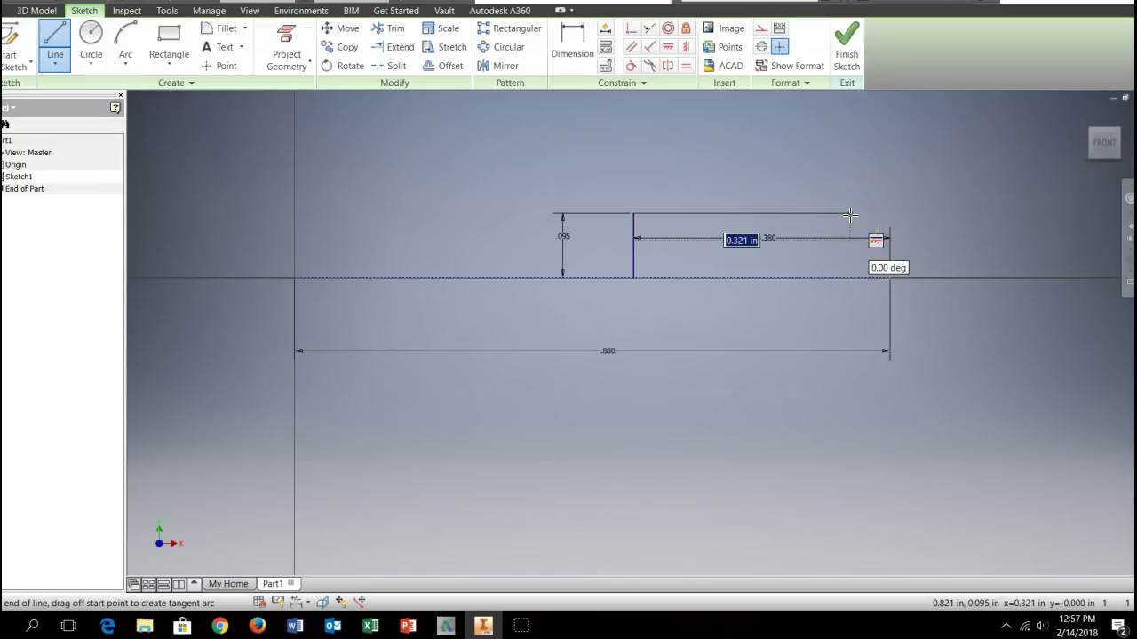
key(Return)
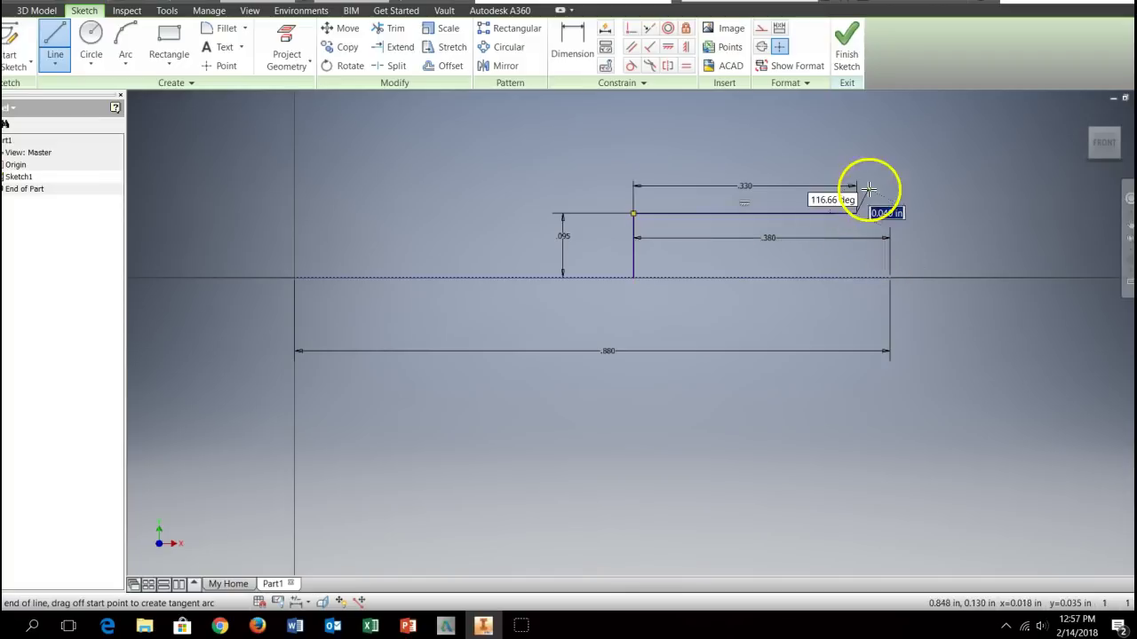
key(Return)
key(Escape)
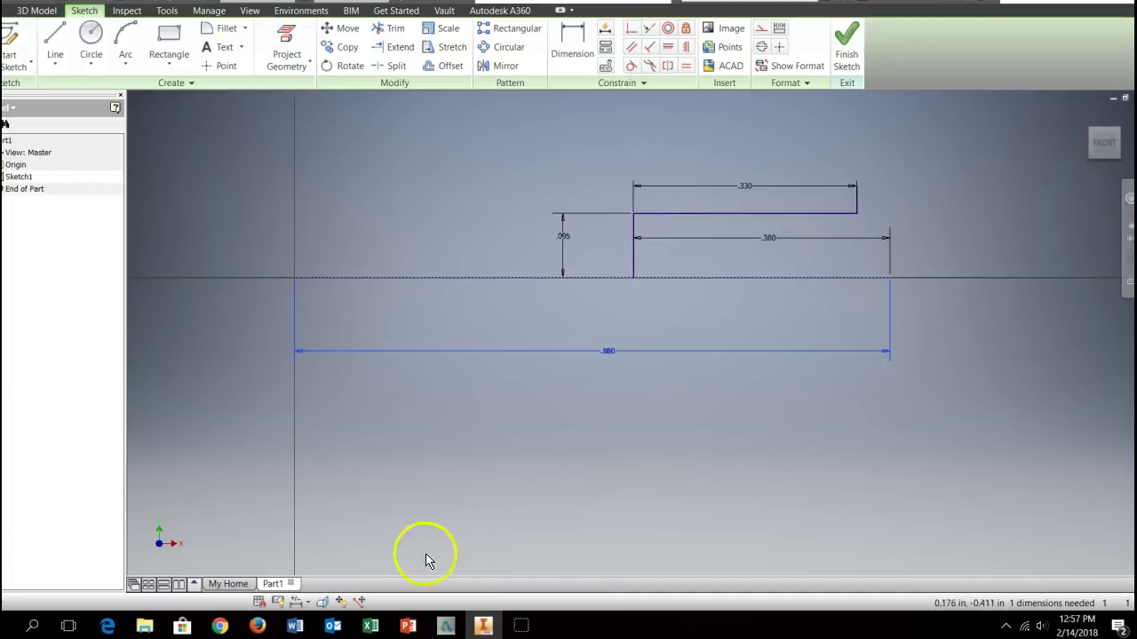
Check the step diameter in the Word drawing and dimension the short vertical line's upper end in Inventor .25/2 above the centerline.
click(297, 628)
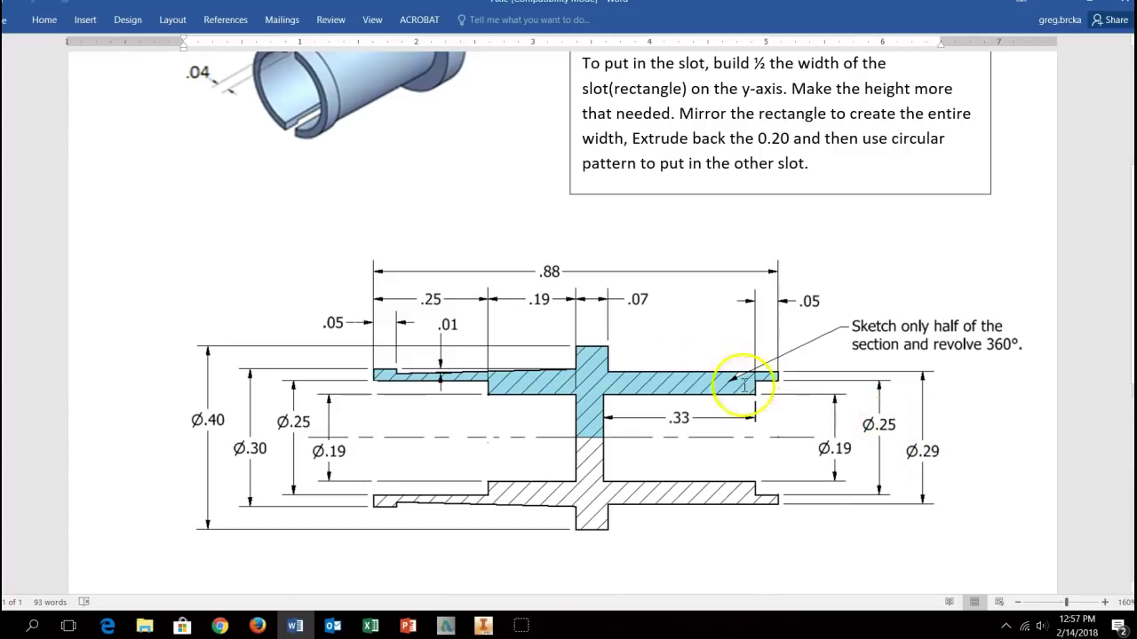
click(484, 625)
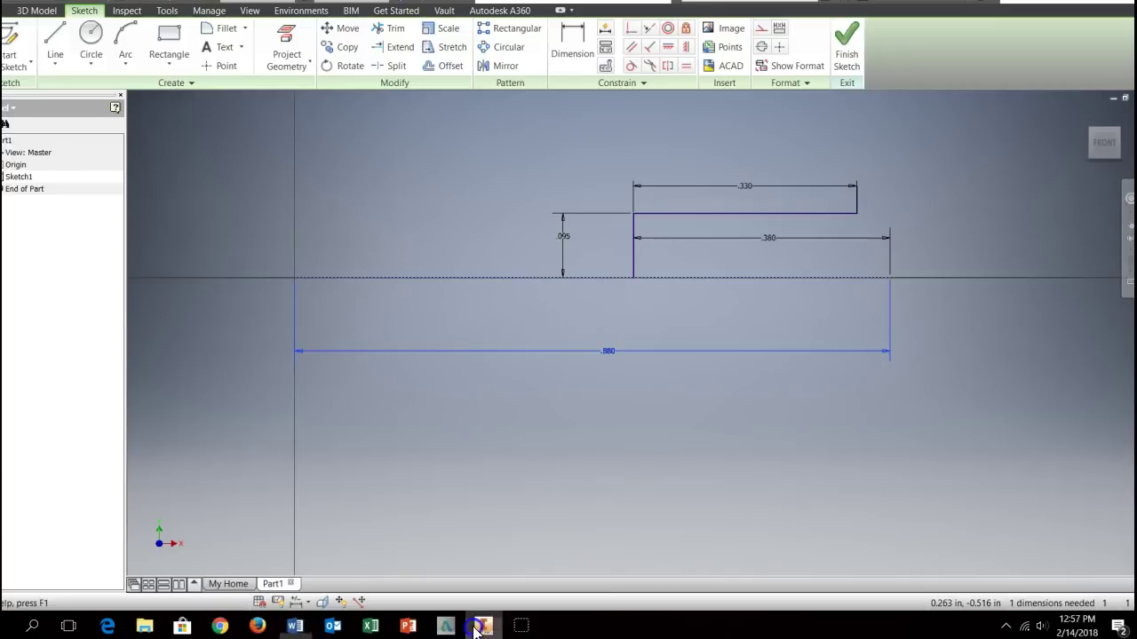
click(572, 40)
click(857, 187)
click(844, 278)
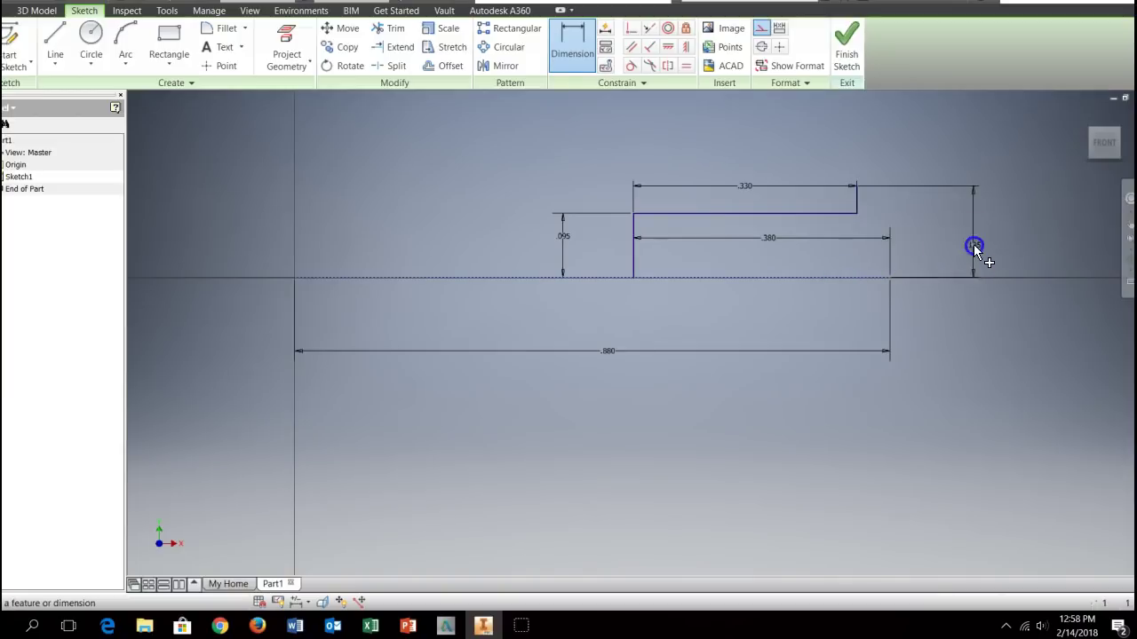
click(977, 251)
text(.)
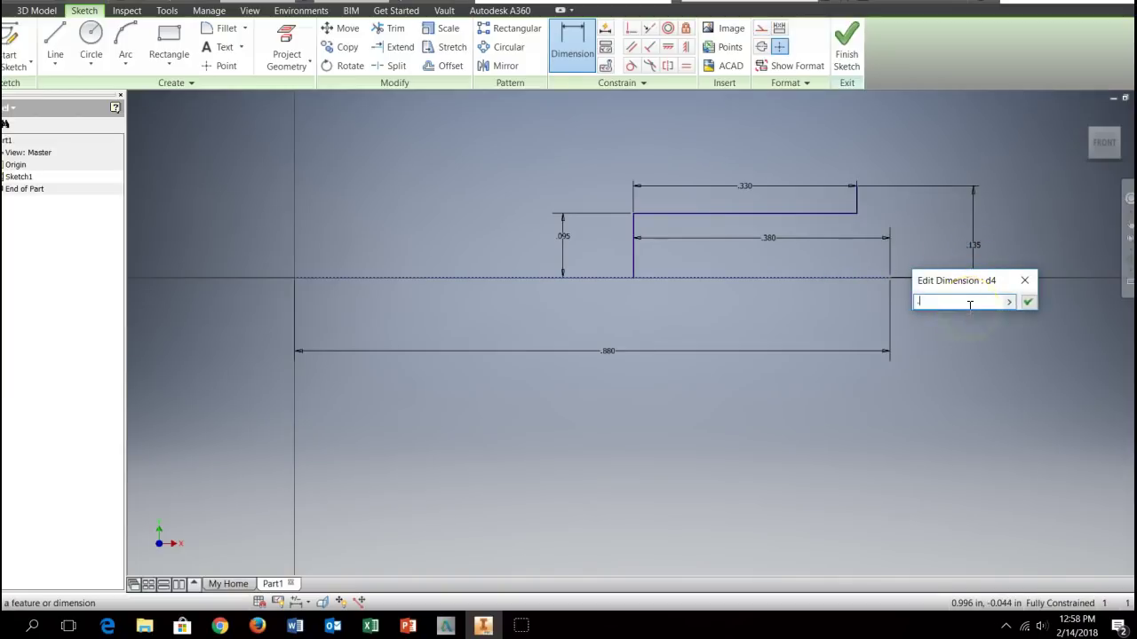
text(125)
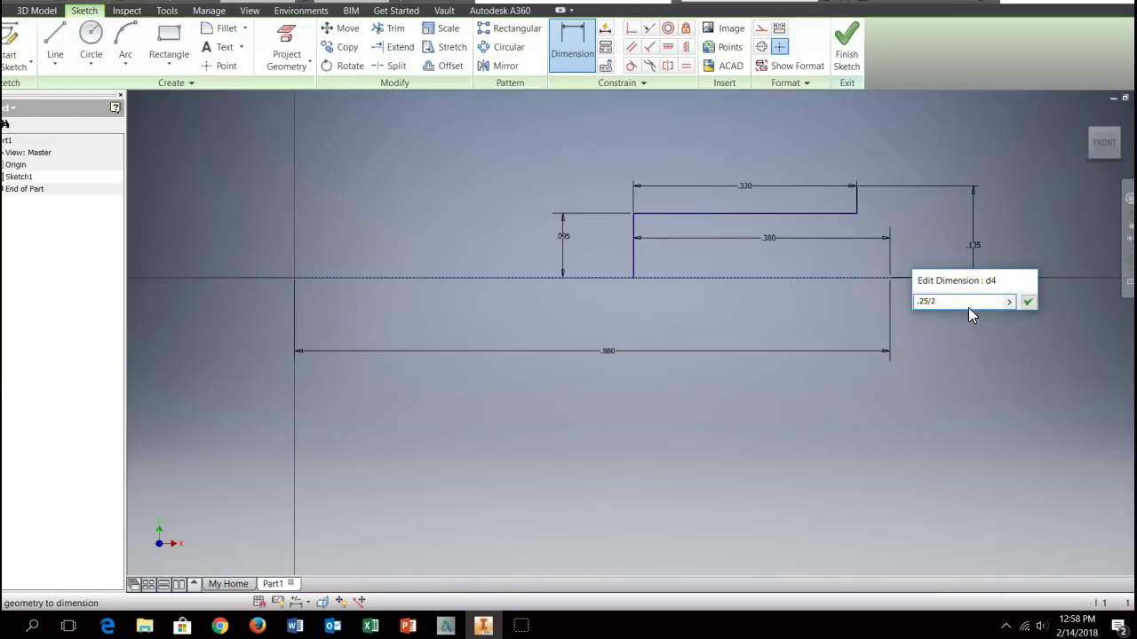
key(Return)
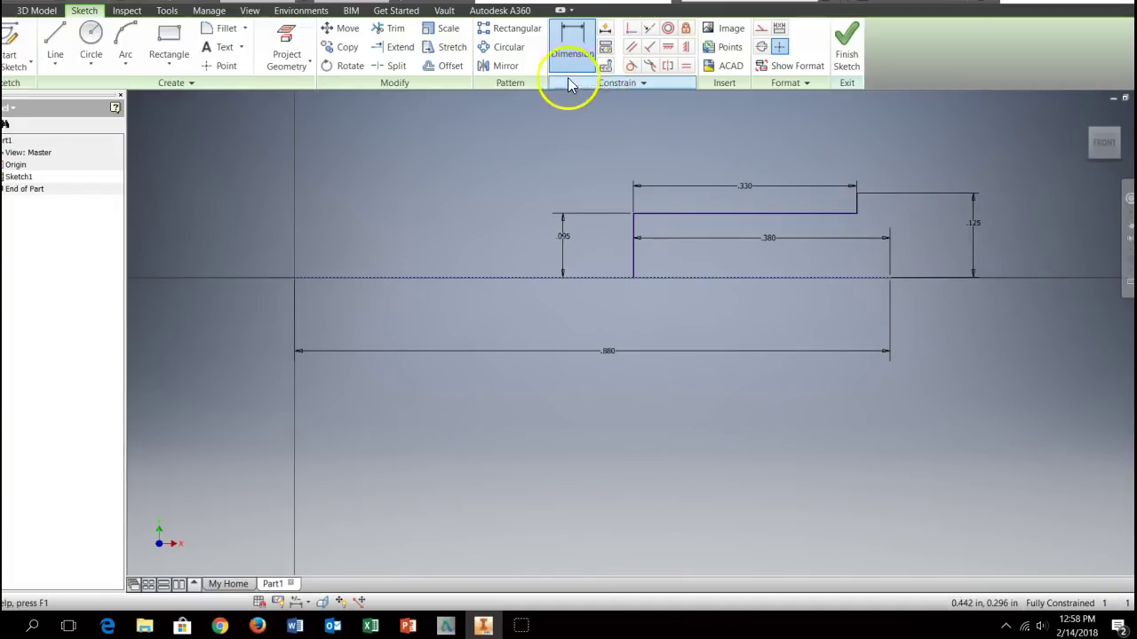
Draw a 0.05 in horizontal line rightward from the short vertical line's upper end, continuing with a vertical line about 0.05 in up.
click(55, 40)
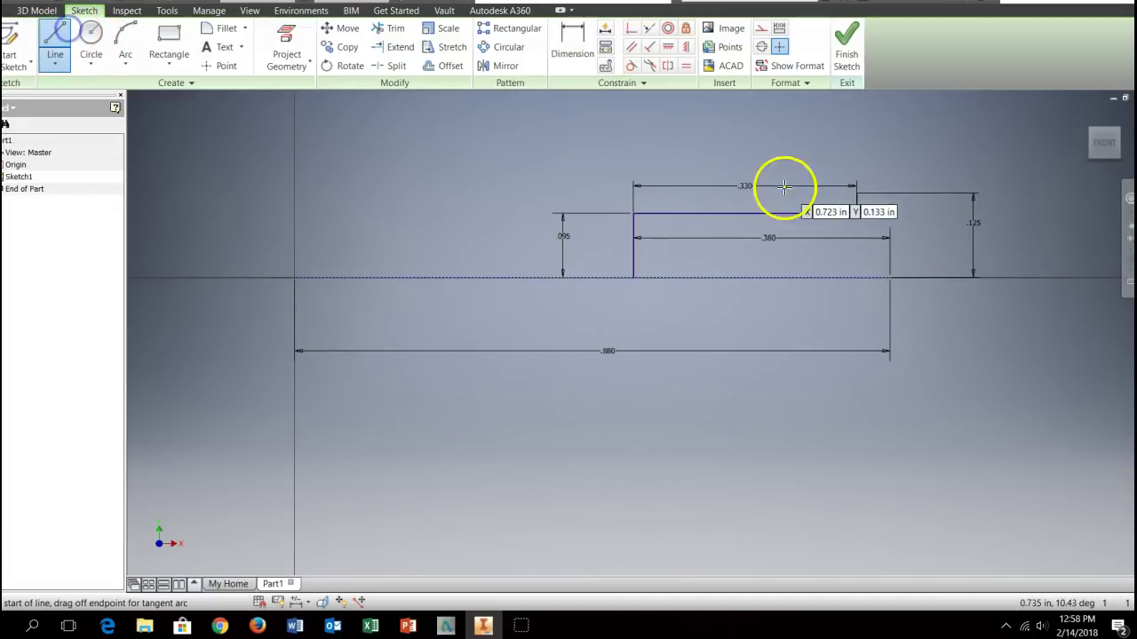
click(858, 194)
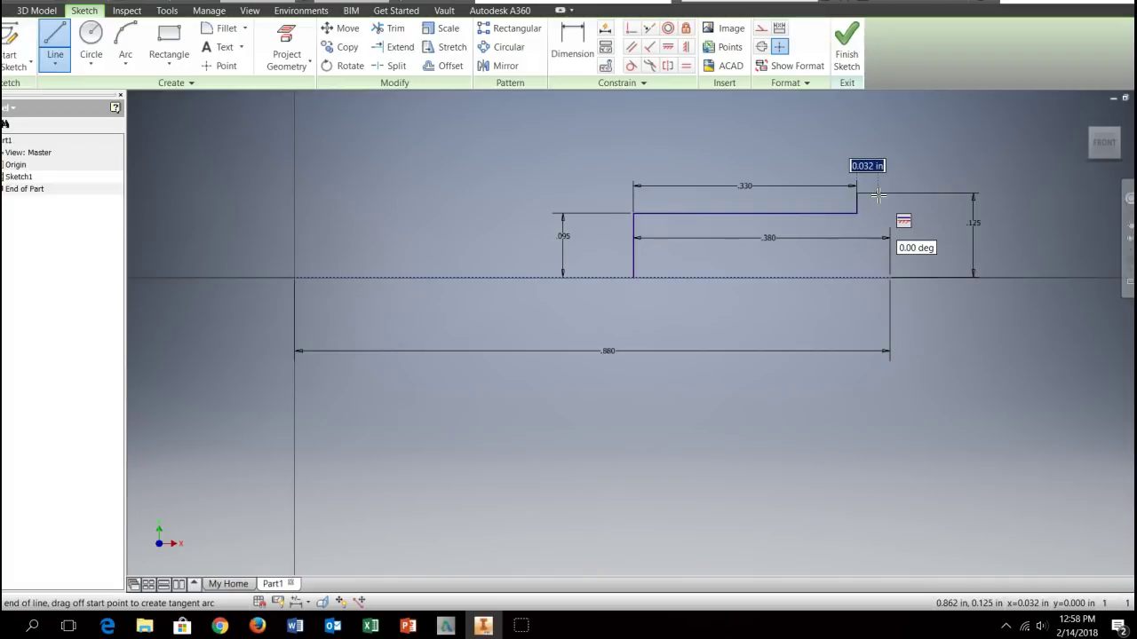
text(.05)
key(Tab)
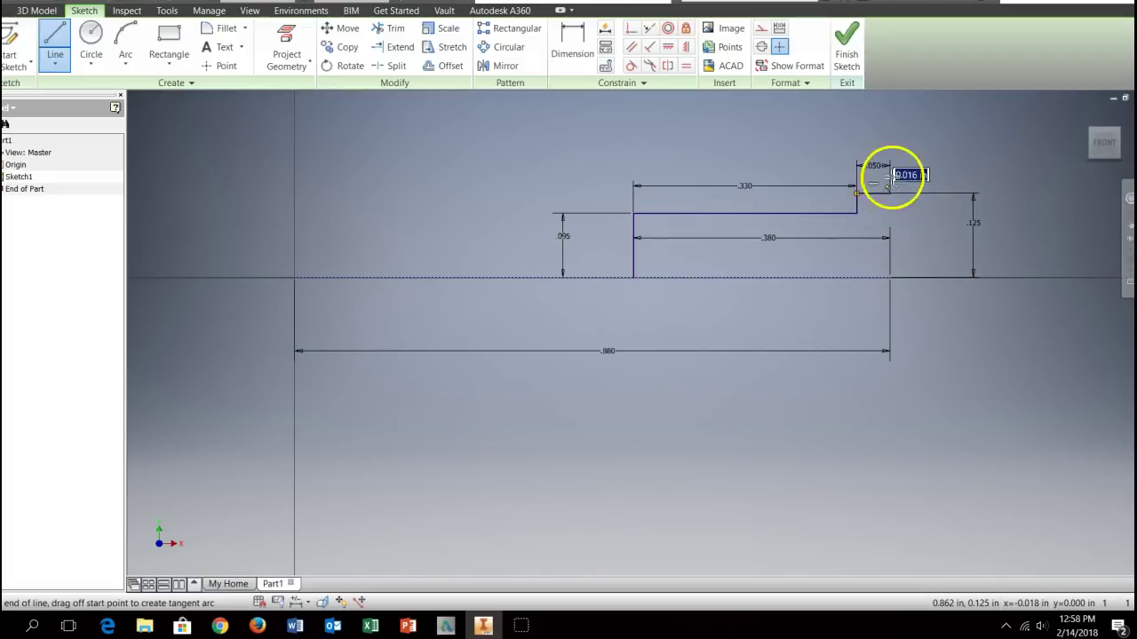
key(Return)
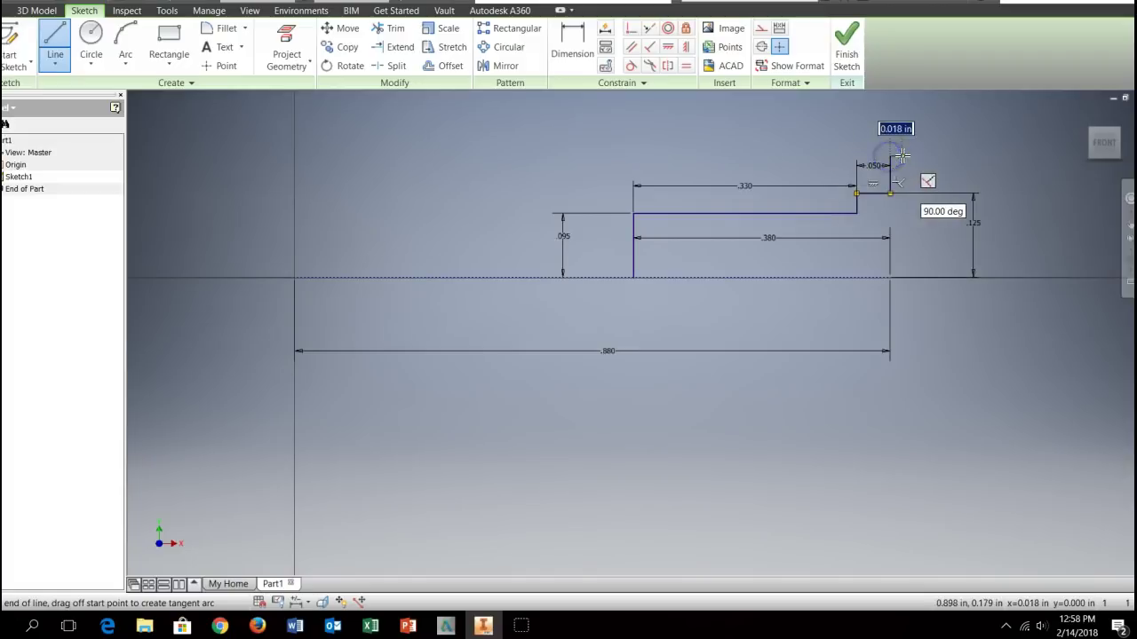
Check the outer diameter in the Word drawing and dimension the rightmost vertical line's upper end in Inventor .145 in above the centerline.
key(Escape)
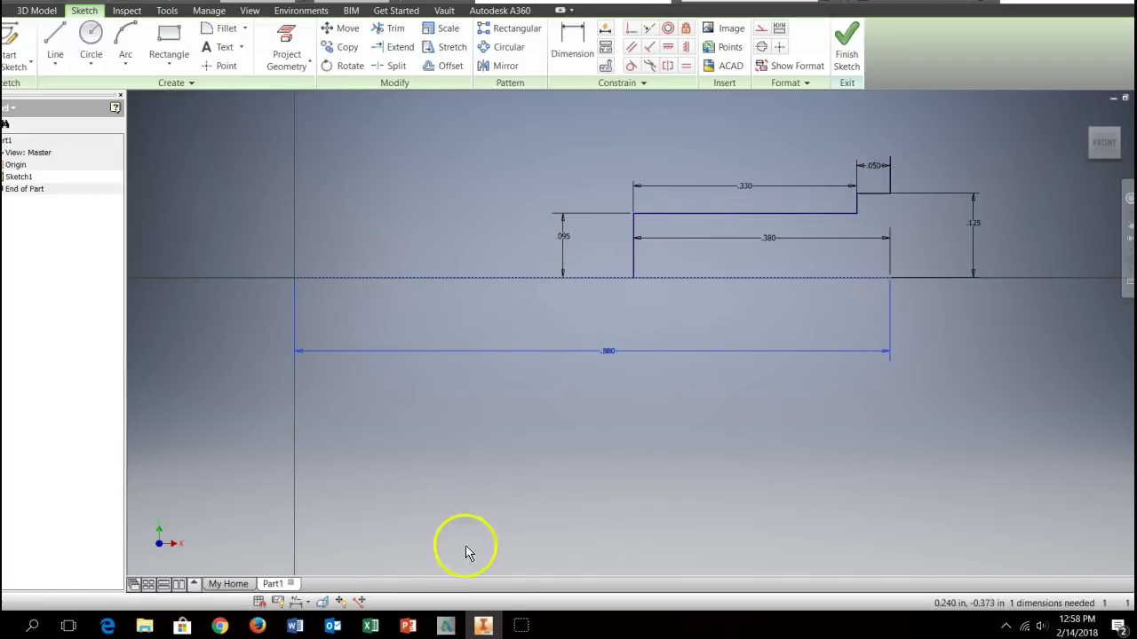
click(485, 626)
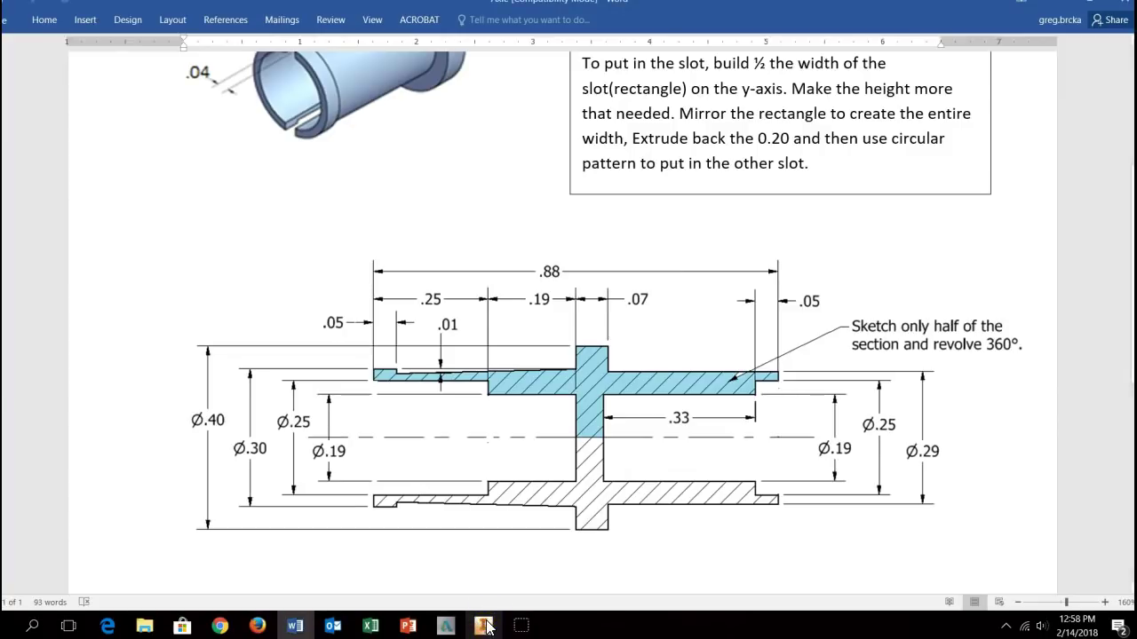
click(485, 626)
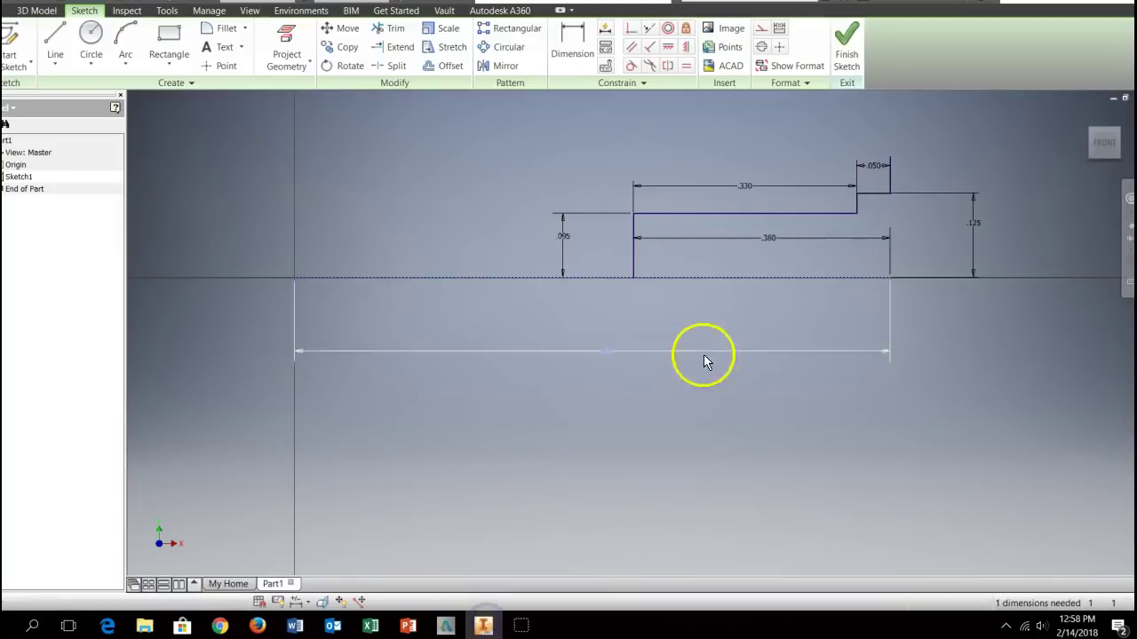
click(569, 40)
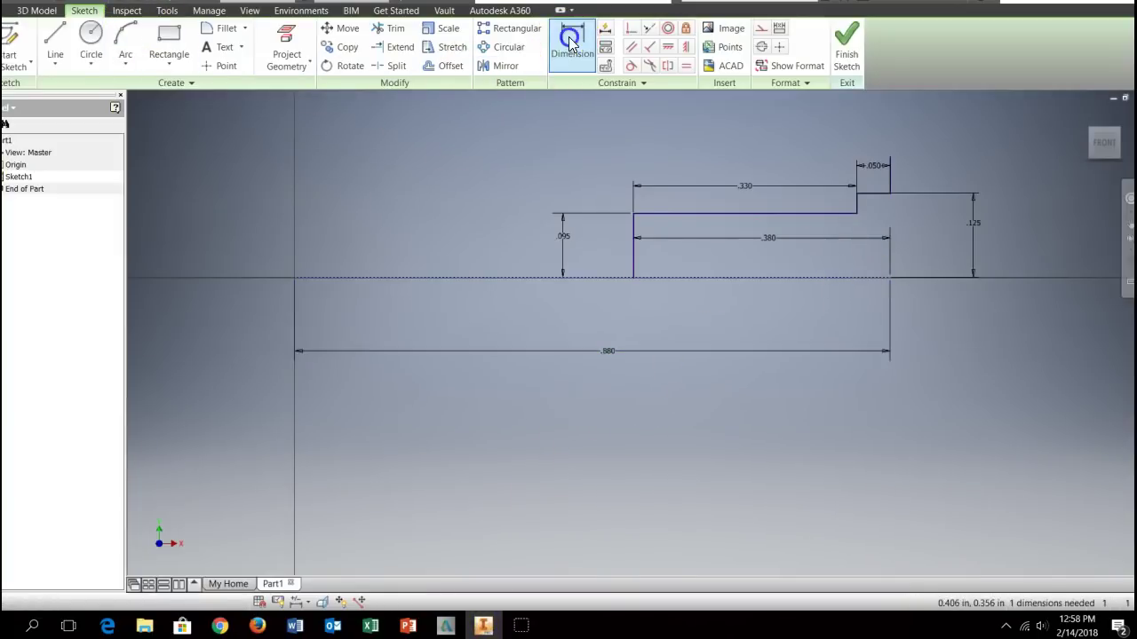
click(890, 159)
click(889, 277)
click(927, 258)
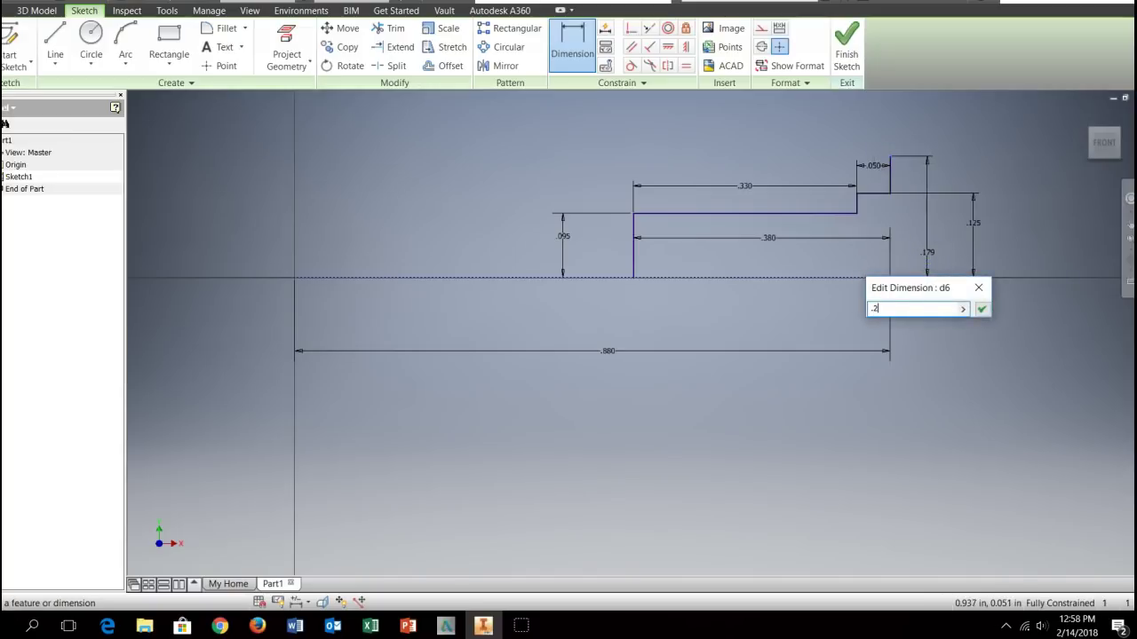
key(Return)
Draw a horizontal line about 0.36 in leftward from the upper end of the rightmost vertical line.
scroll(924, 246, up, 3)
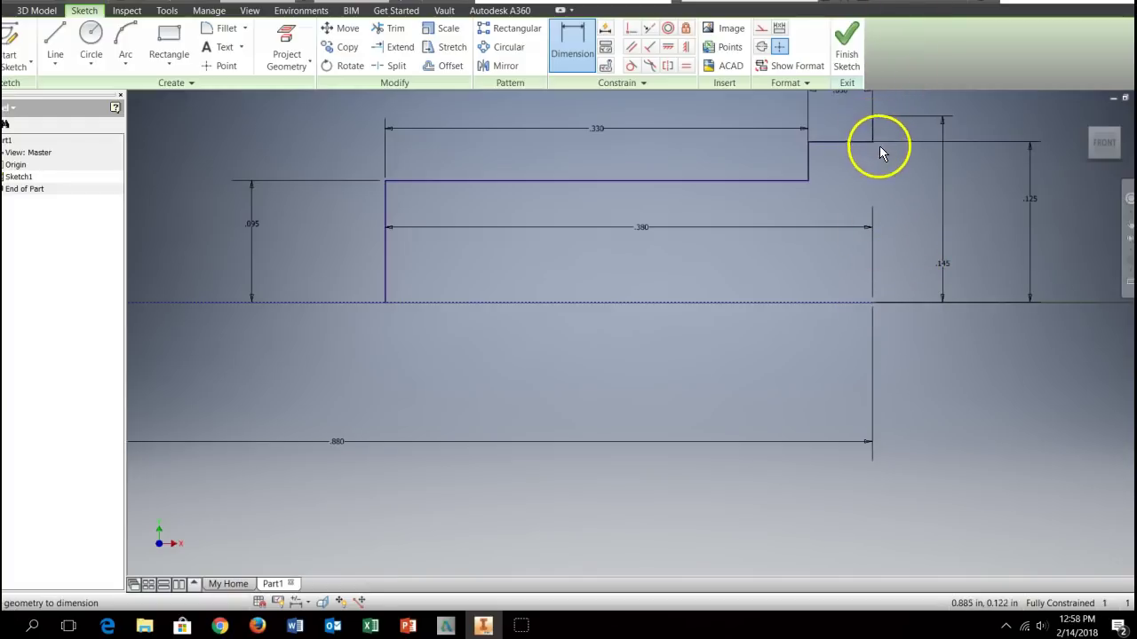
scroll(877, 150, down, 2)
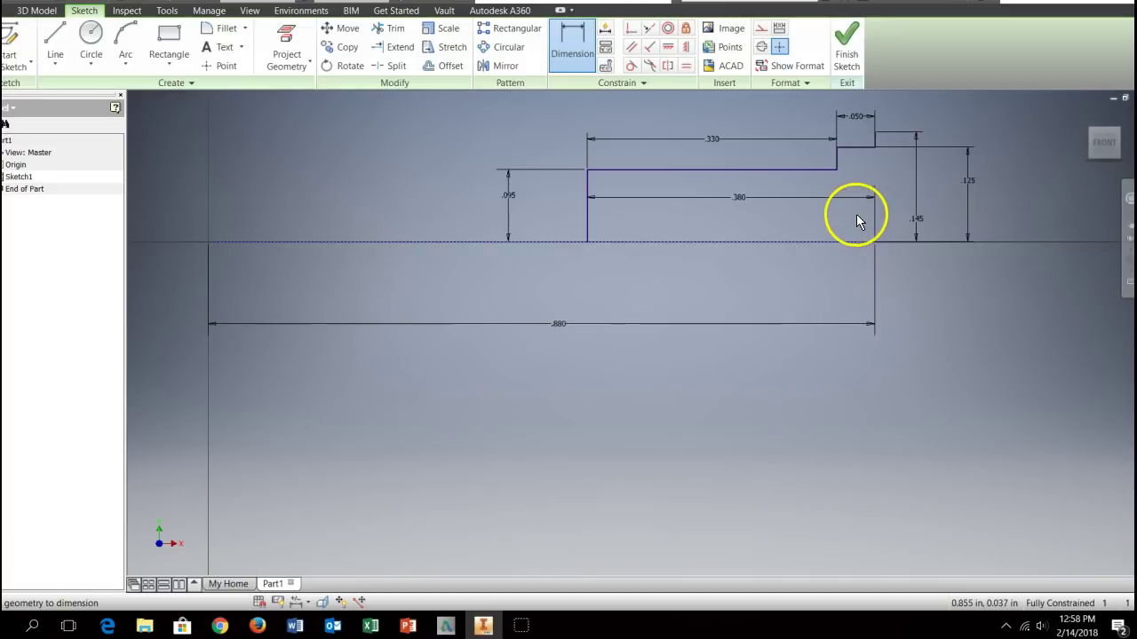
click(49, 36)
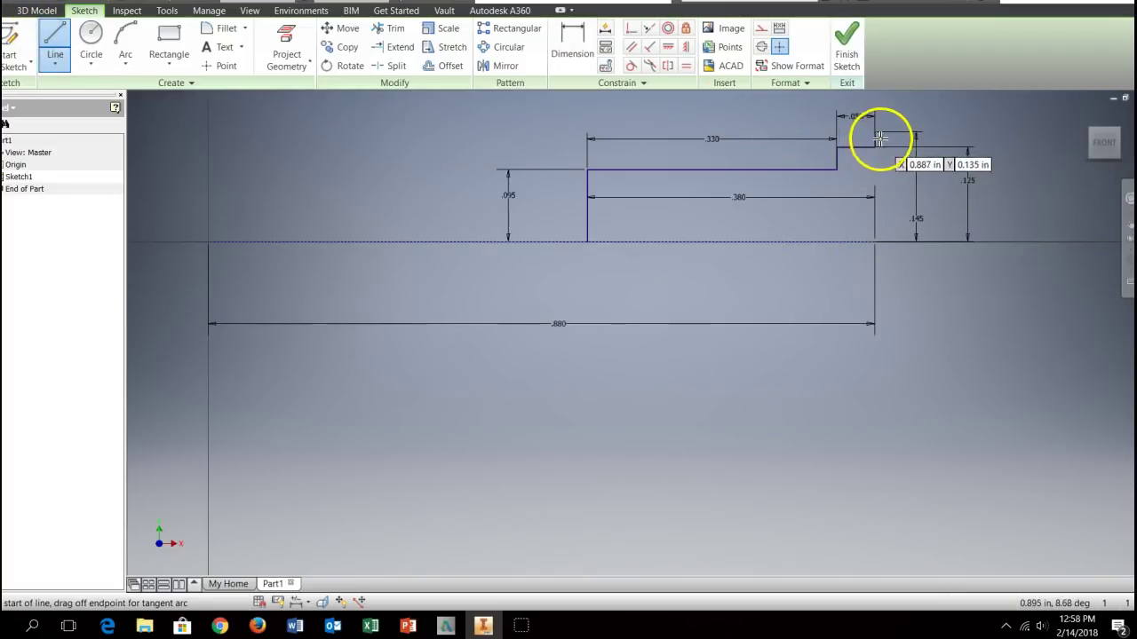
click(874, 131)
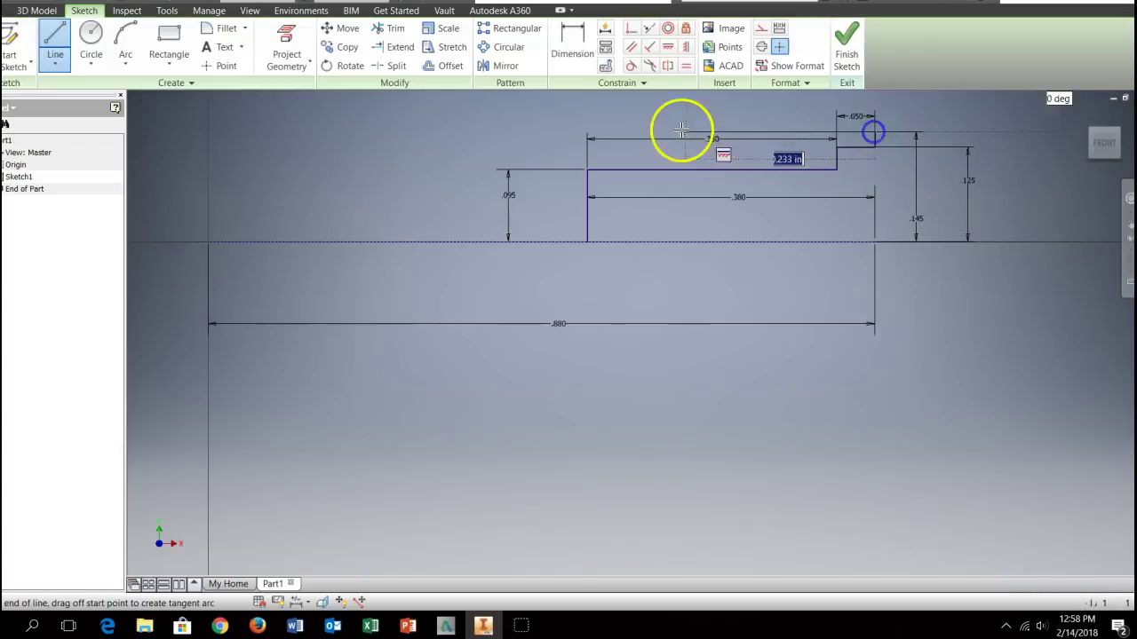
click(600, 132)
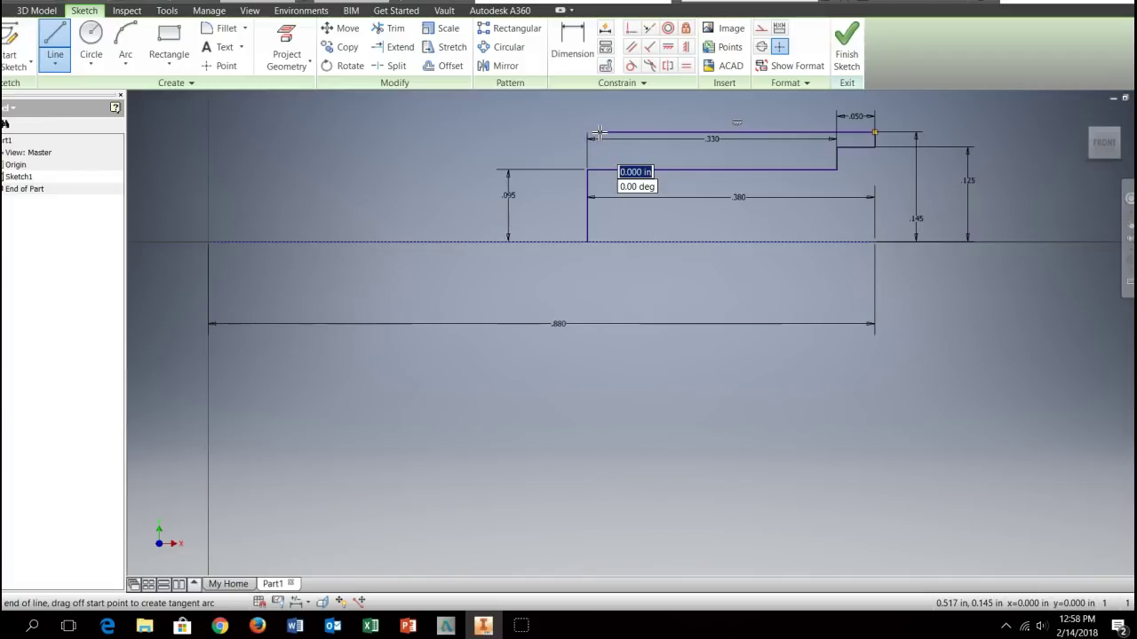
drag(600, 134, 598, 164)
click(599, 163)
key(Escape)
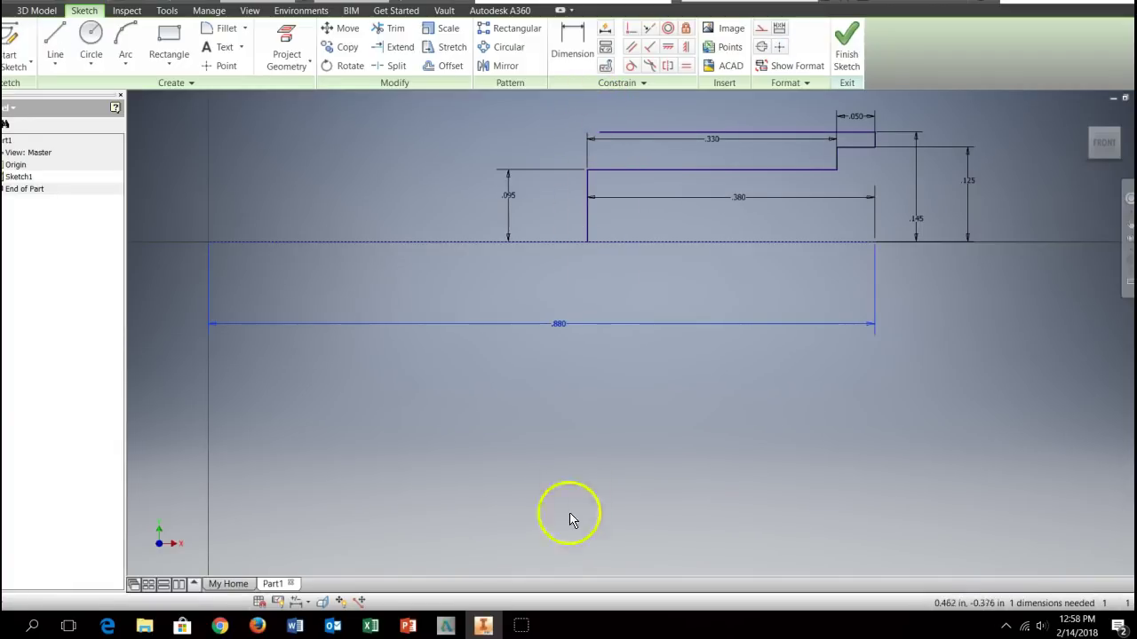
Check the flange in the Word drawing and draw a vertical line about 0.07 in up from the upper horizontal line's left end in Inventor.
click(295, 626)
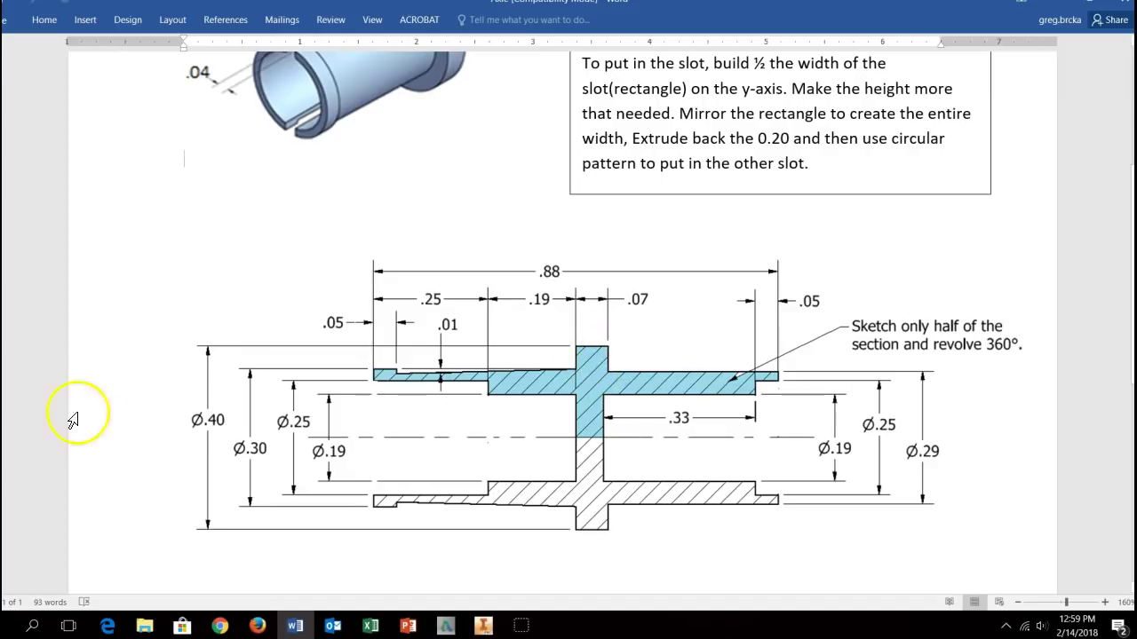
click(484, 626)
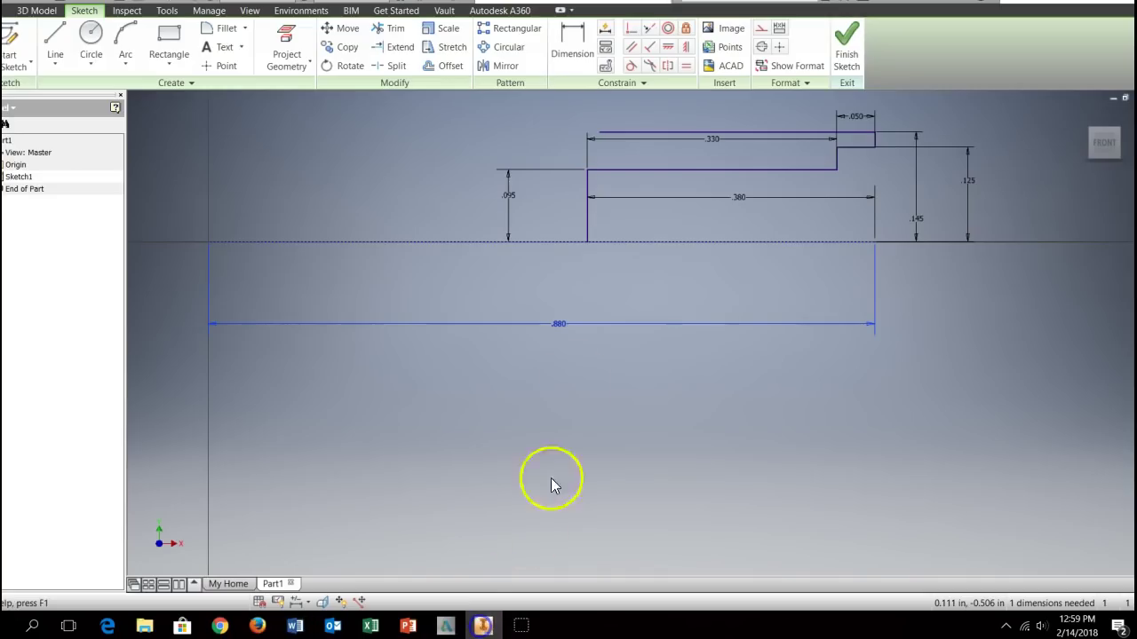
middle_drag(545, 267, 548, 373)
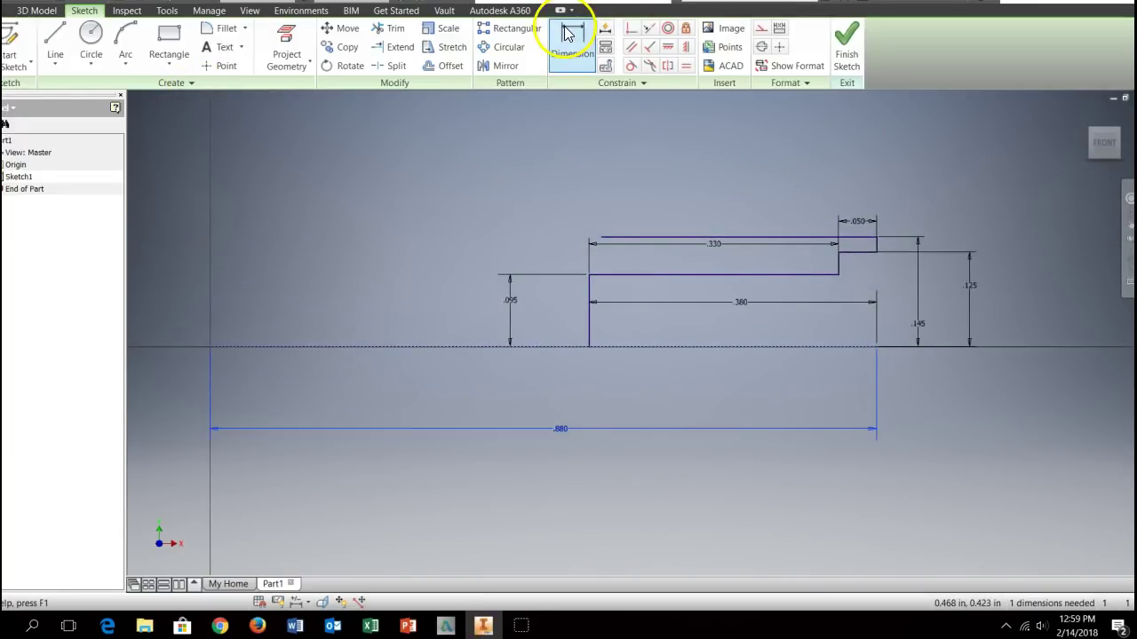
click(55, 40)
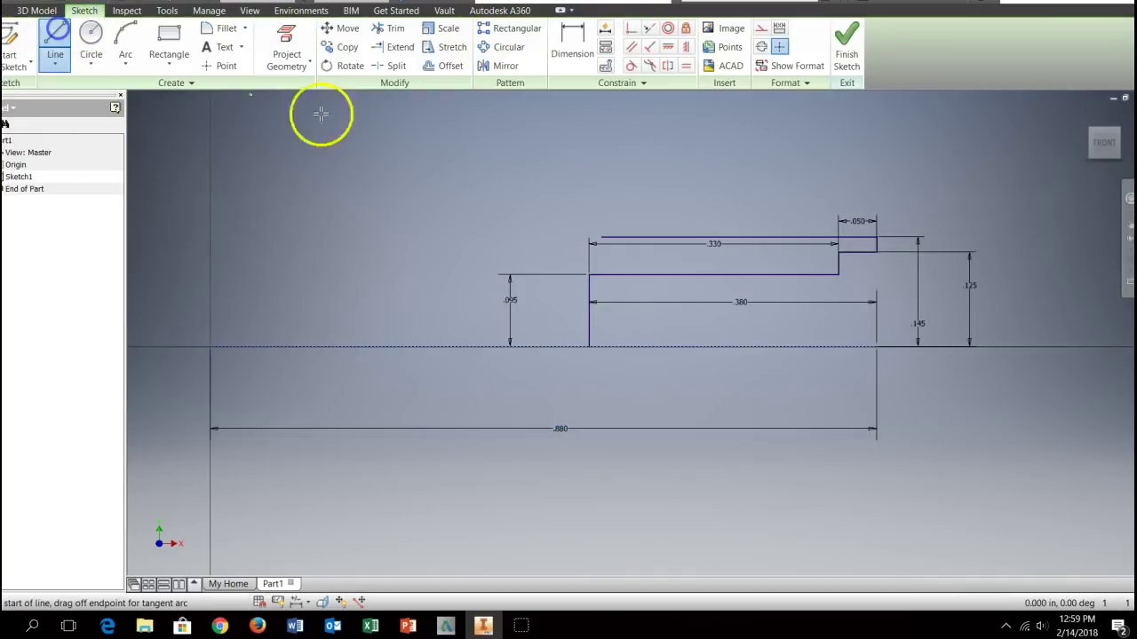
click(601, 238)
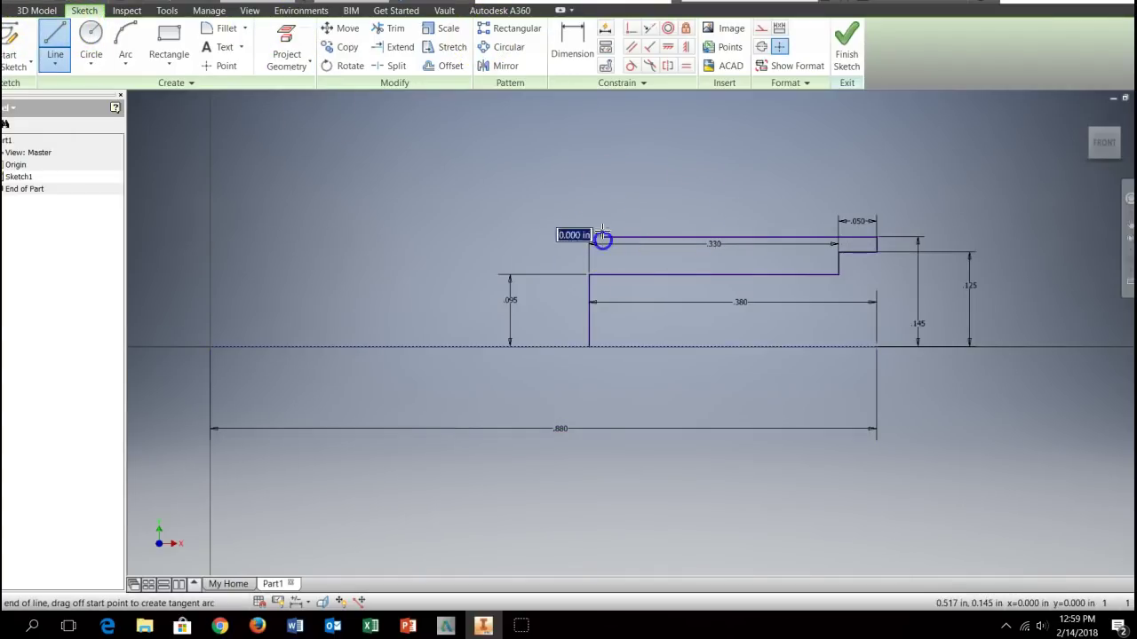
click(603, 182)
key(Escape)
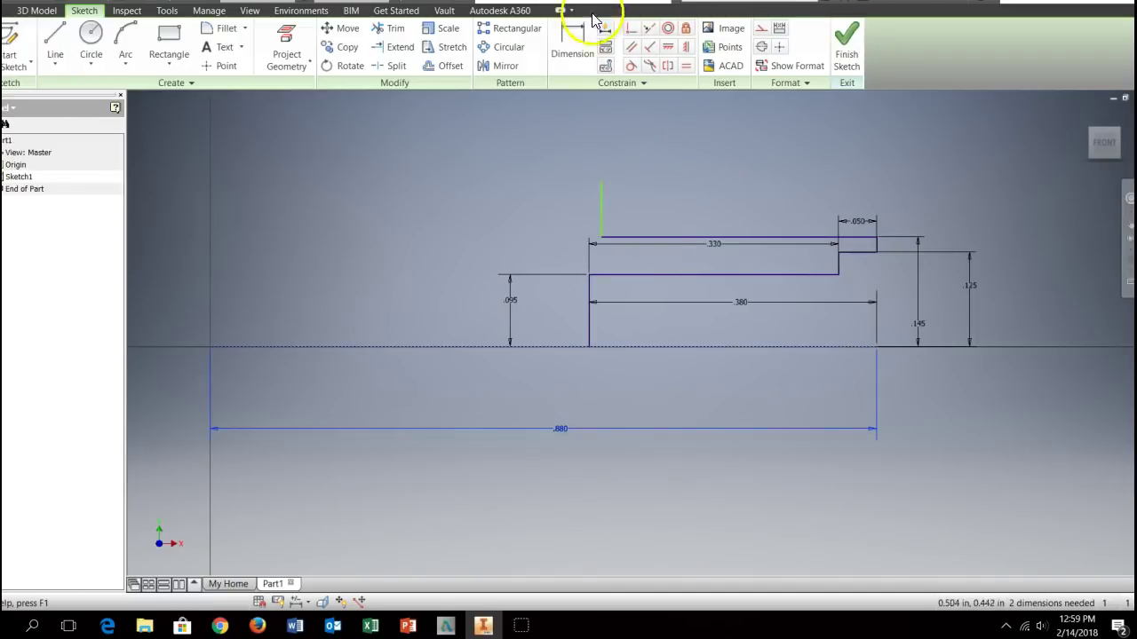
Dimension the flange's vertical line so its upper end lies .2 in above the centerline.
click(576, 45)
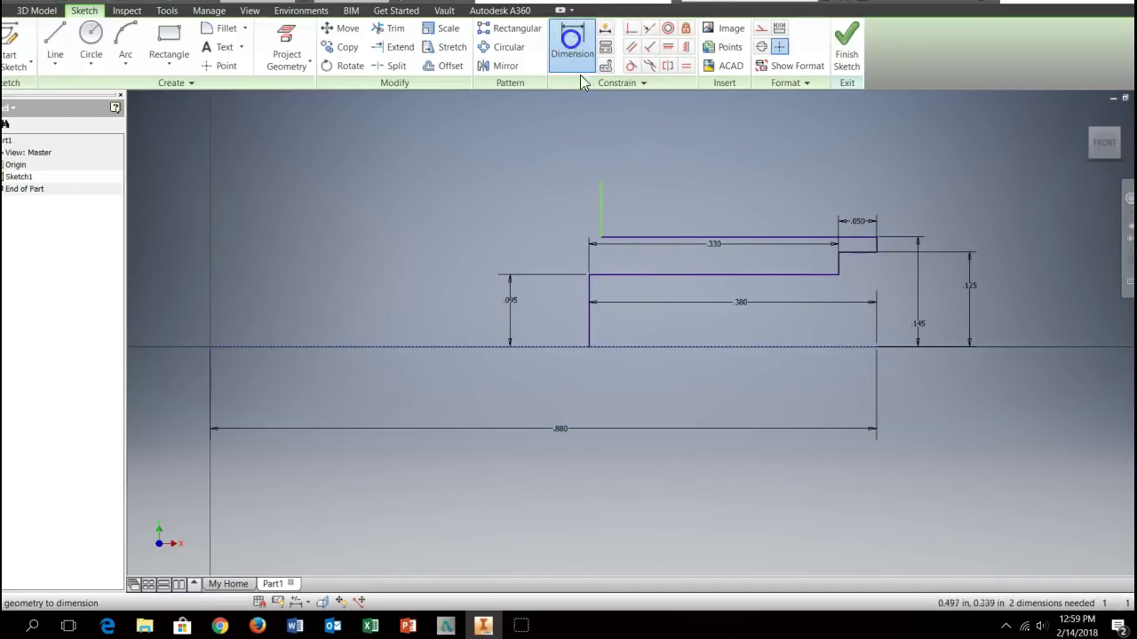
click(601, 183)
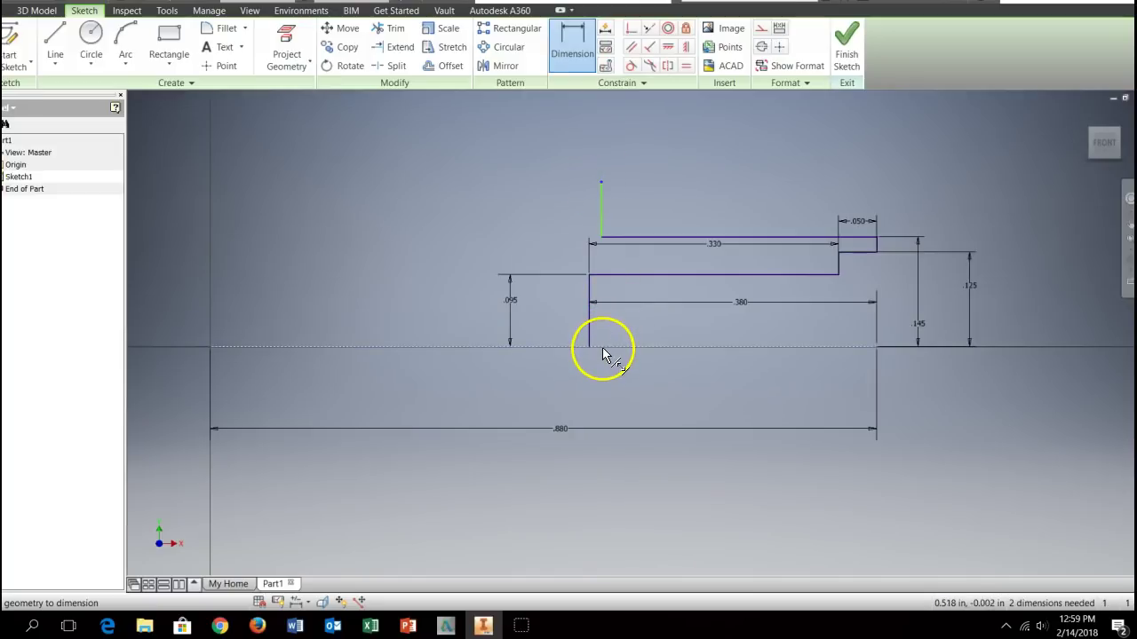
click(603, 347)
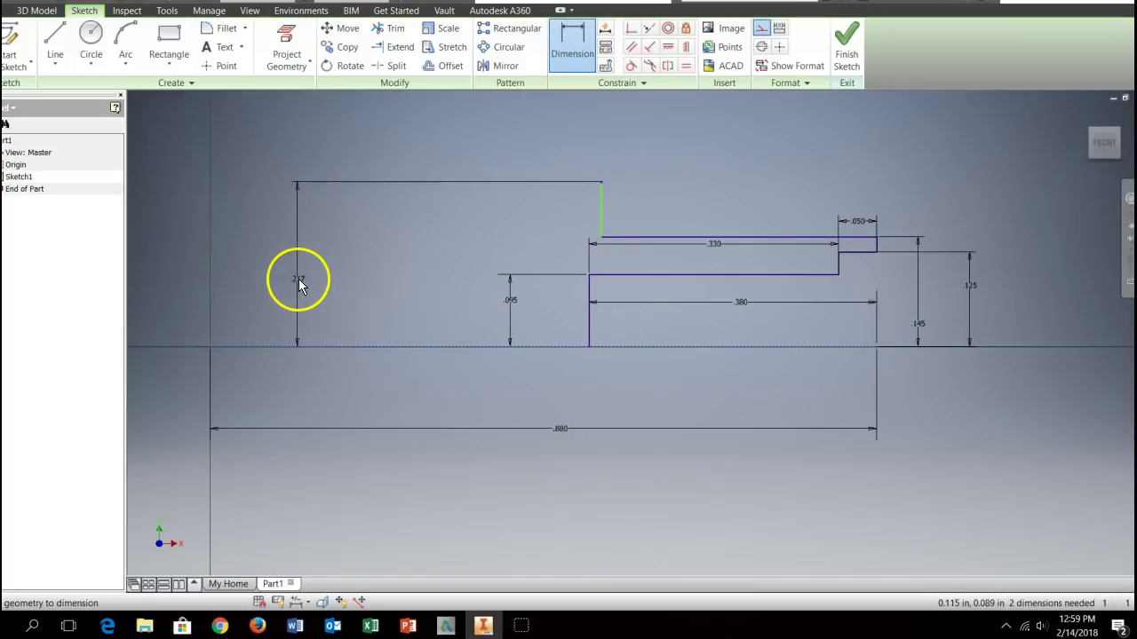
click(298, 279)
text(.2)
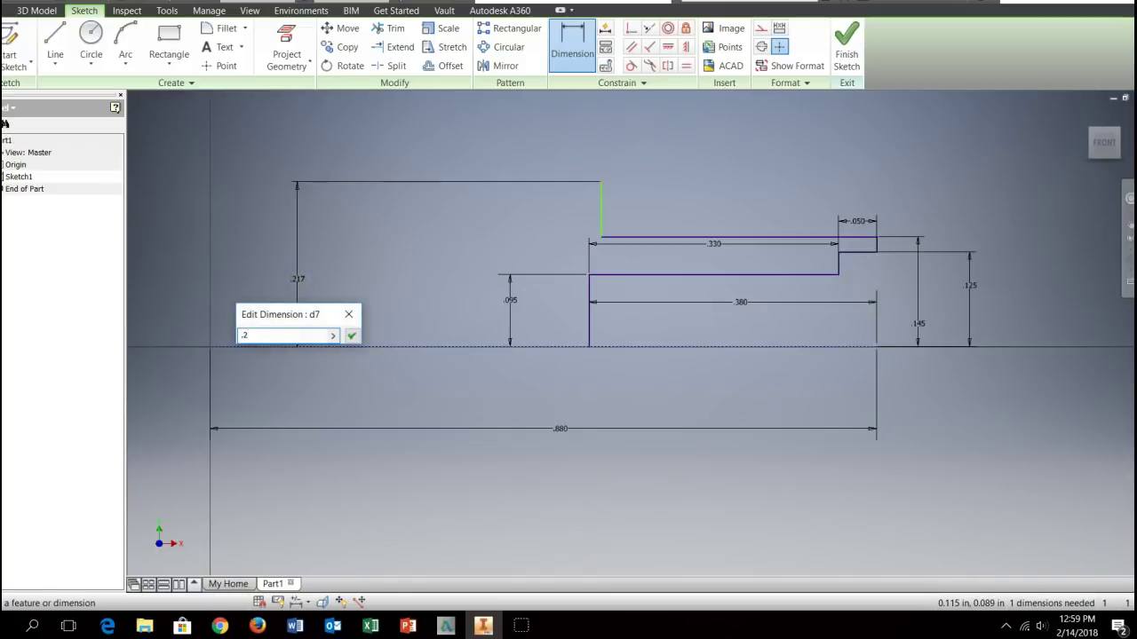
key(Return)
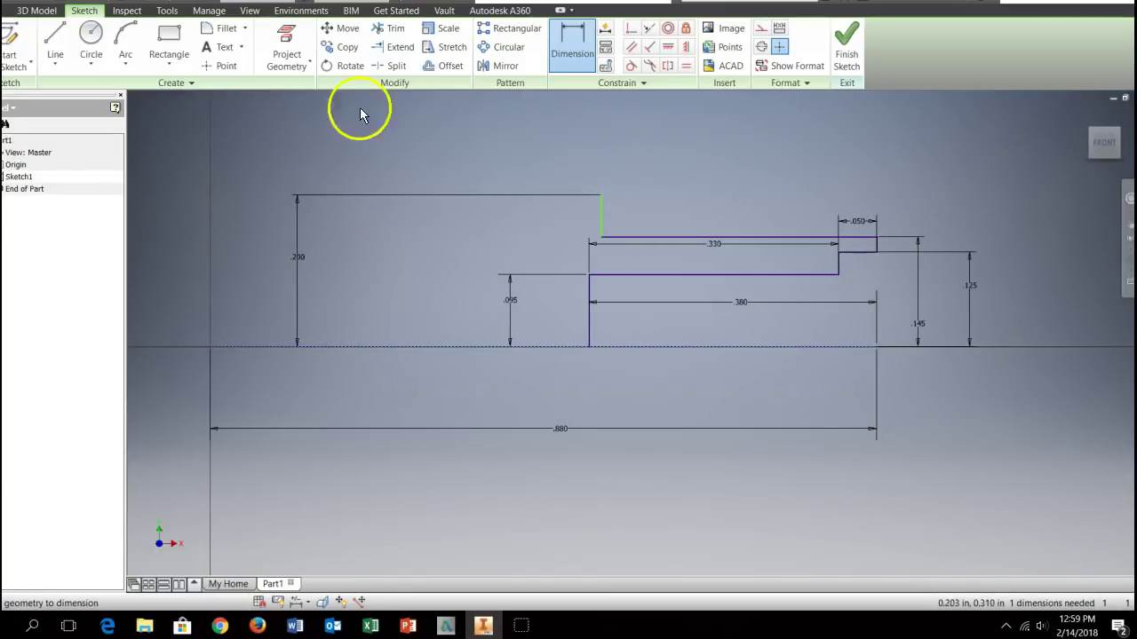
Draw the flange's top edge as a .07 in horizontal line leftward from the vertical line's upper end.
click(55, 40)
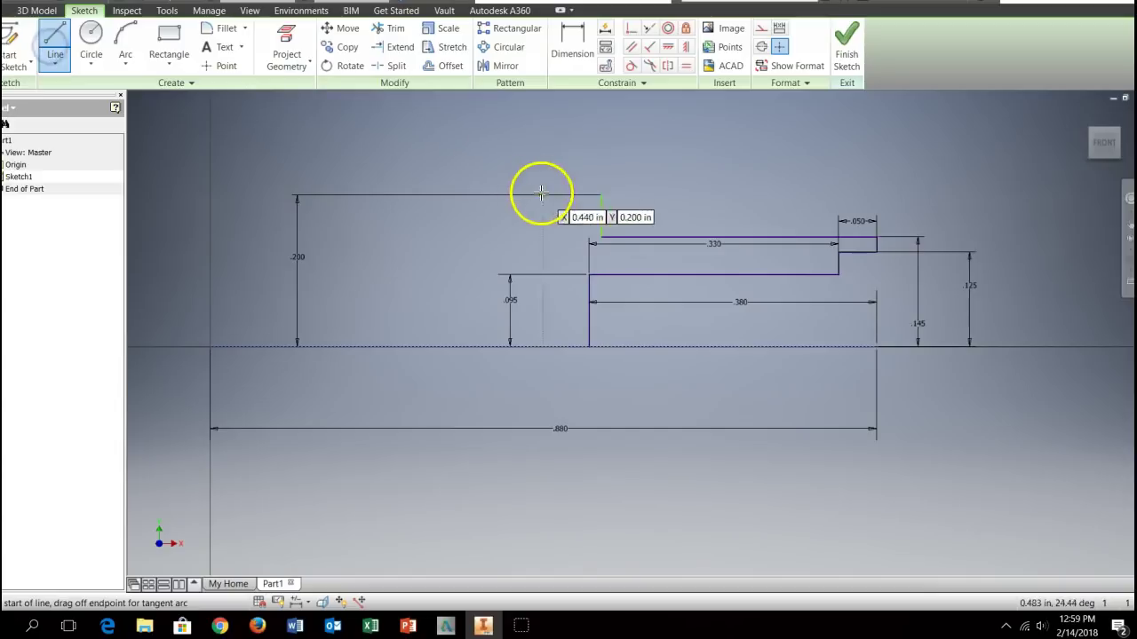
click(601, 196)
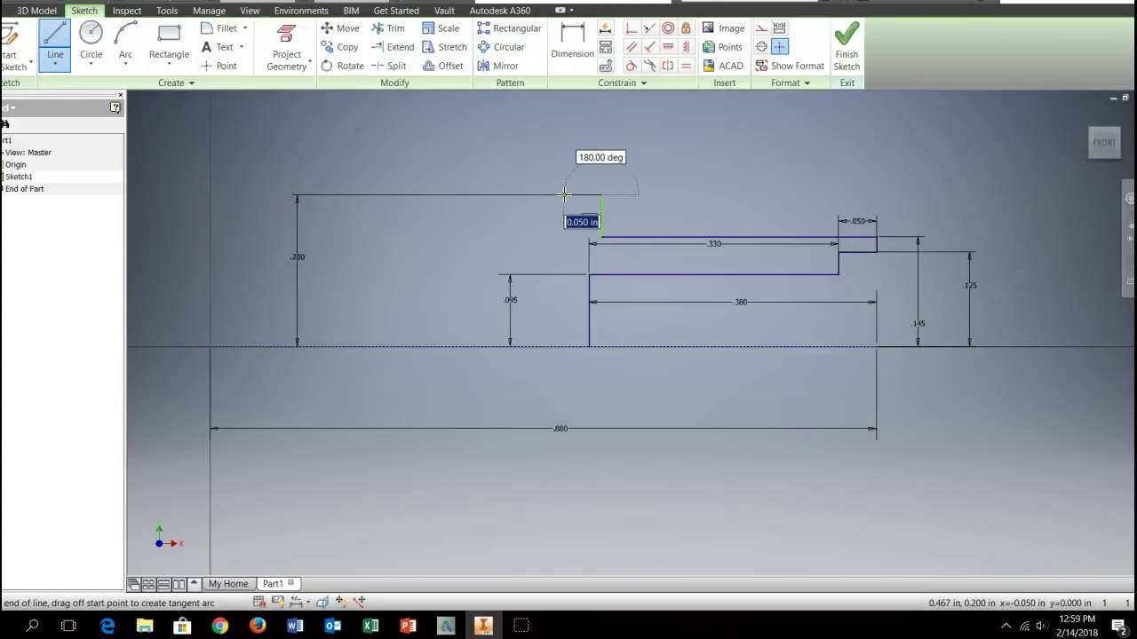
text(.07)
key(Return)
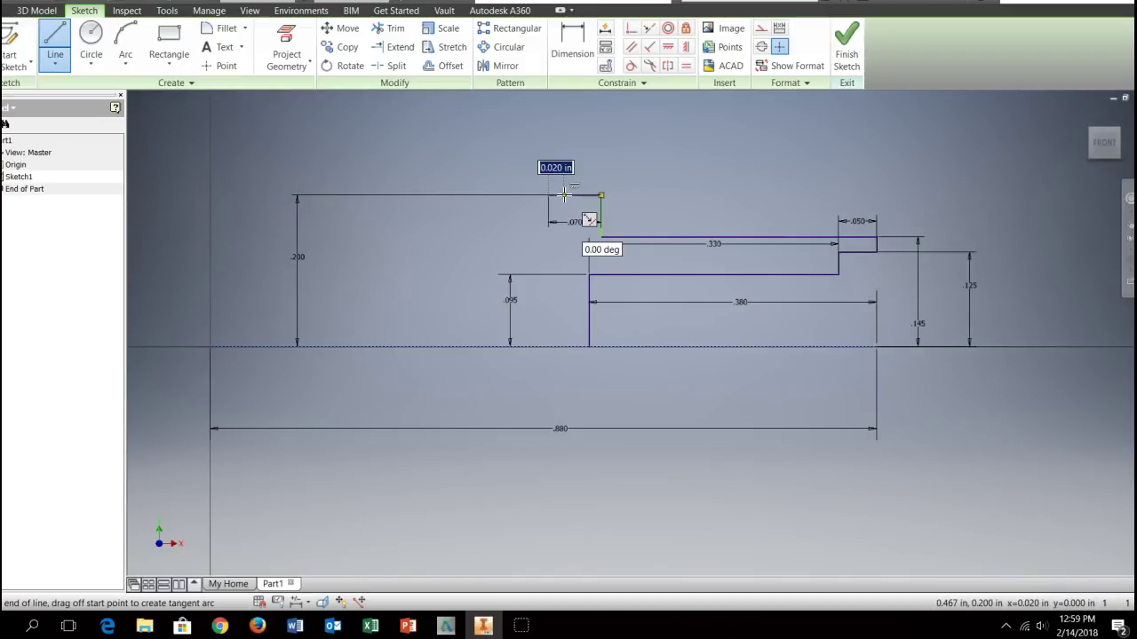
Check the Word drawing and draw a vertical line about 0.065 in down from the flange top's left end in Inventor.
click(551, 198)
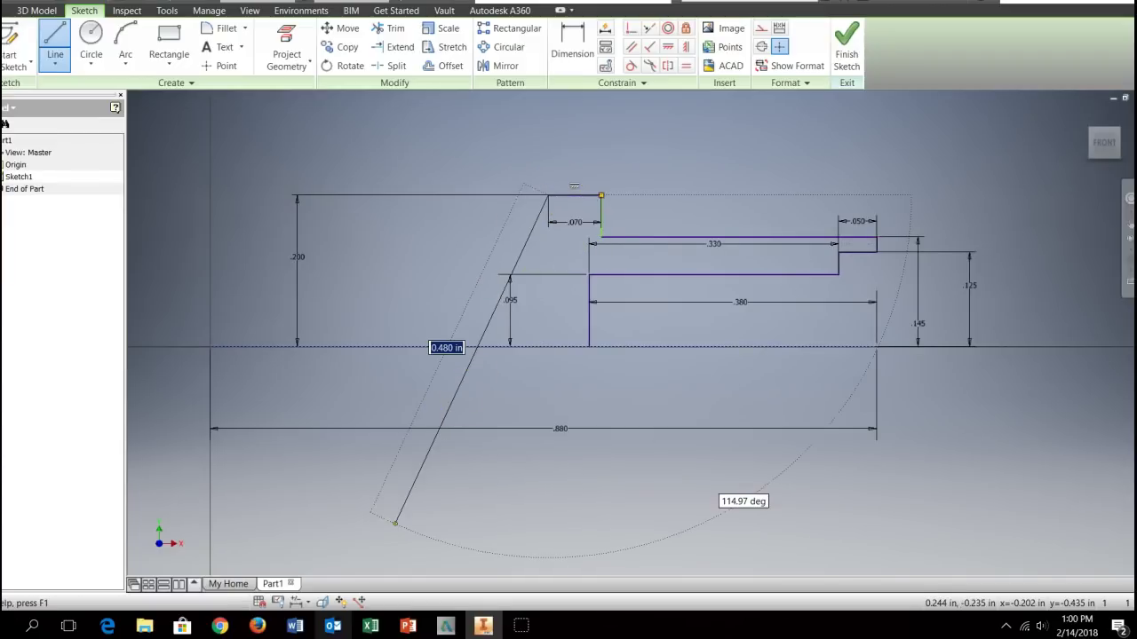
click(294, 626)
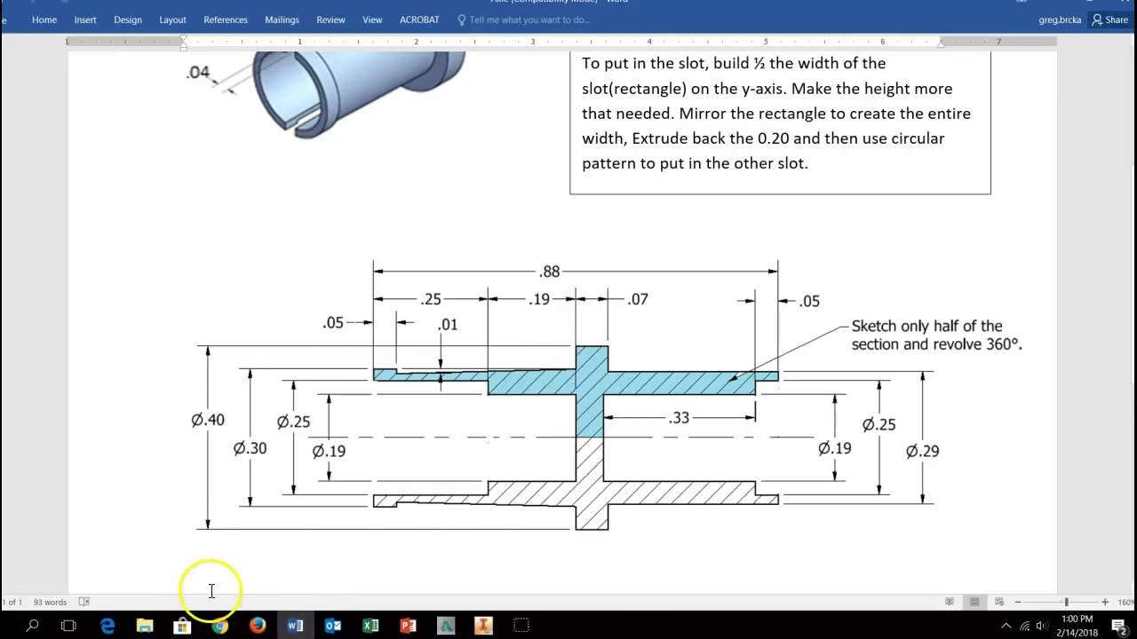
click(485, 624)
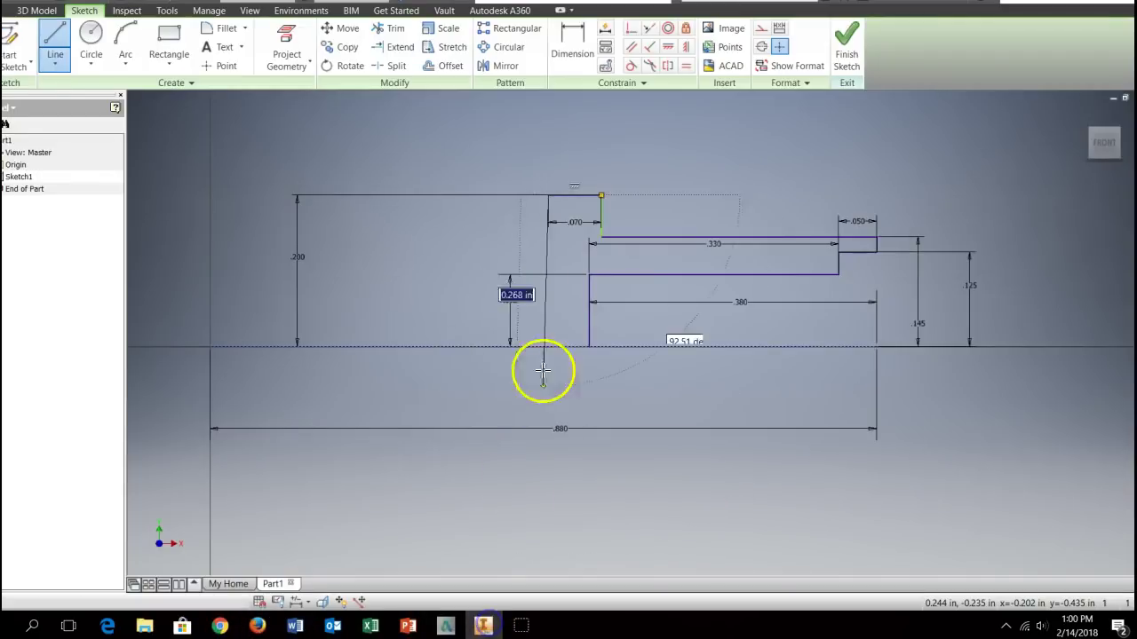
click(548, 242)
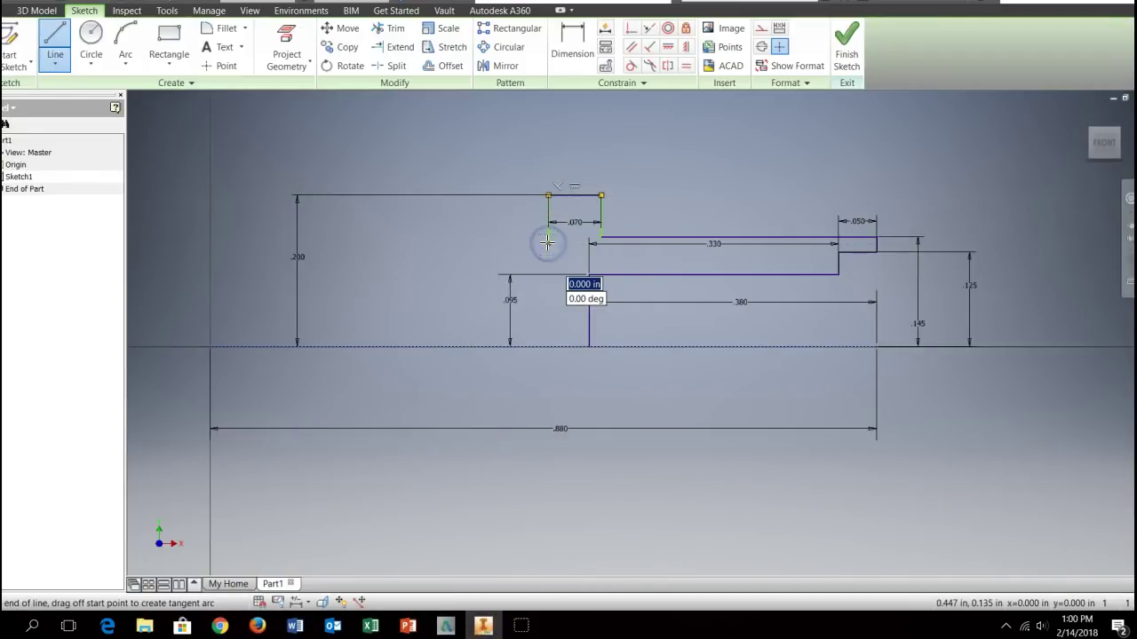
key(Escape)
Dimension the lower end of the flange's left vertical line .15 in above the centerline.
click(573, 40)
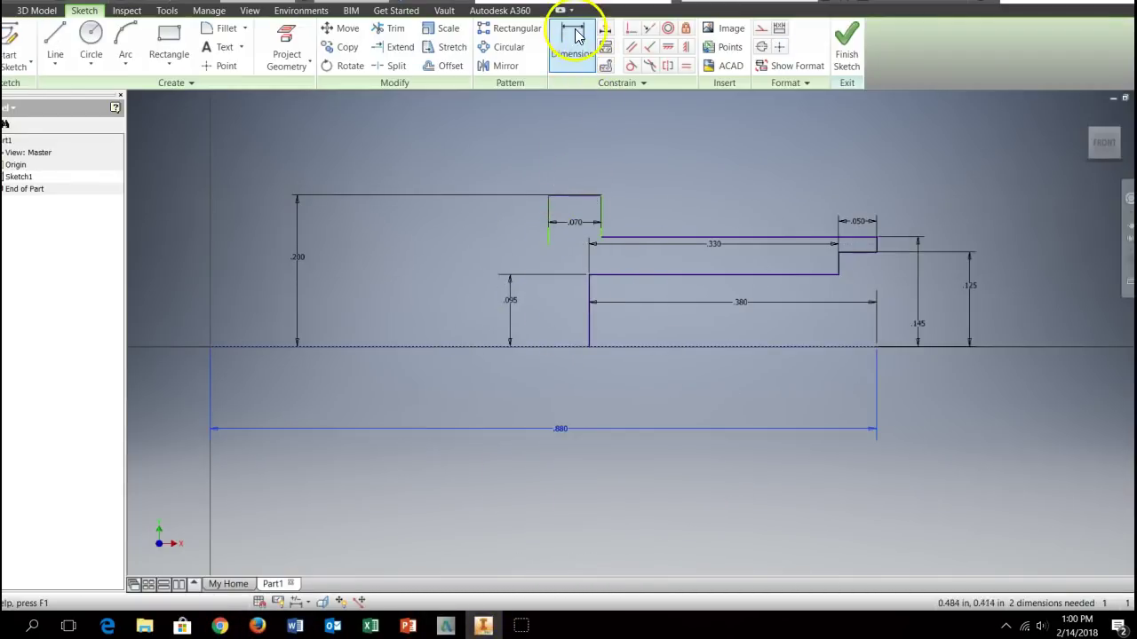
click(546, 244)
click(538, 346)
click(244, 296)
text(.15)
key(Return)
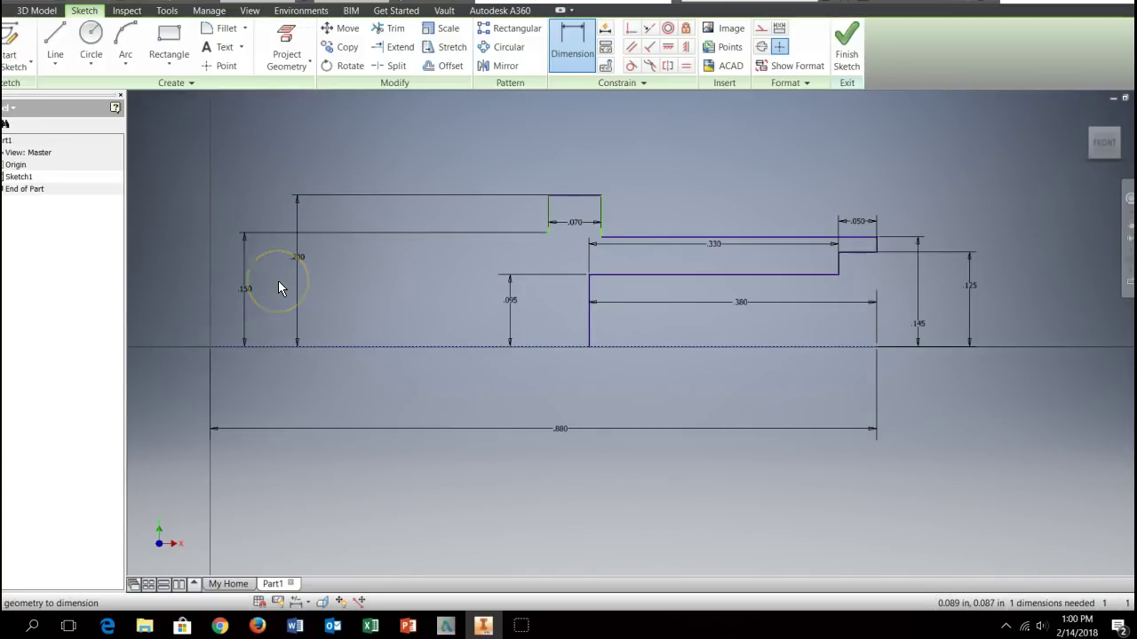
Draw a sloped line about 0.35 in long, leftward and slightly down from the lower end of the flange's left vertical line.
click(56, 40)
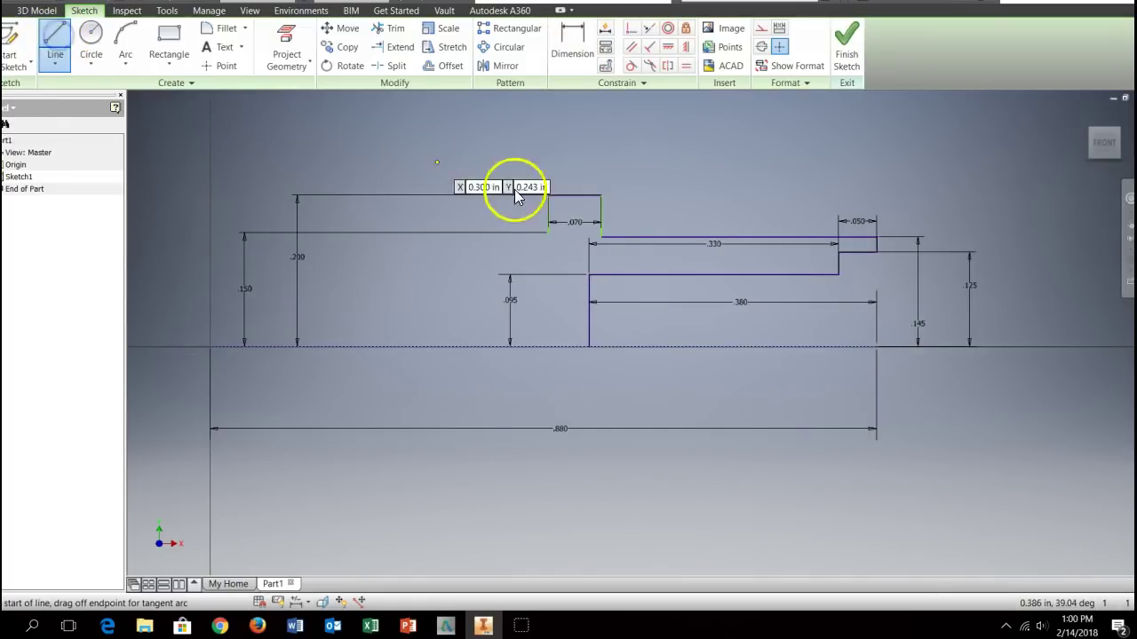
click(549, 233)
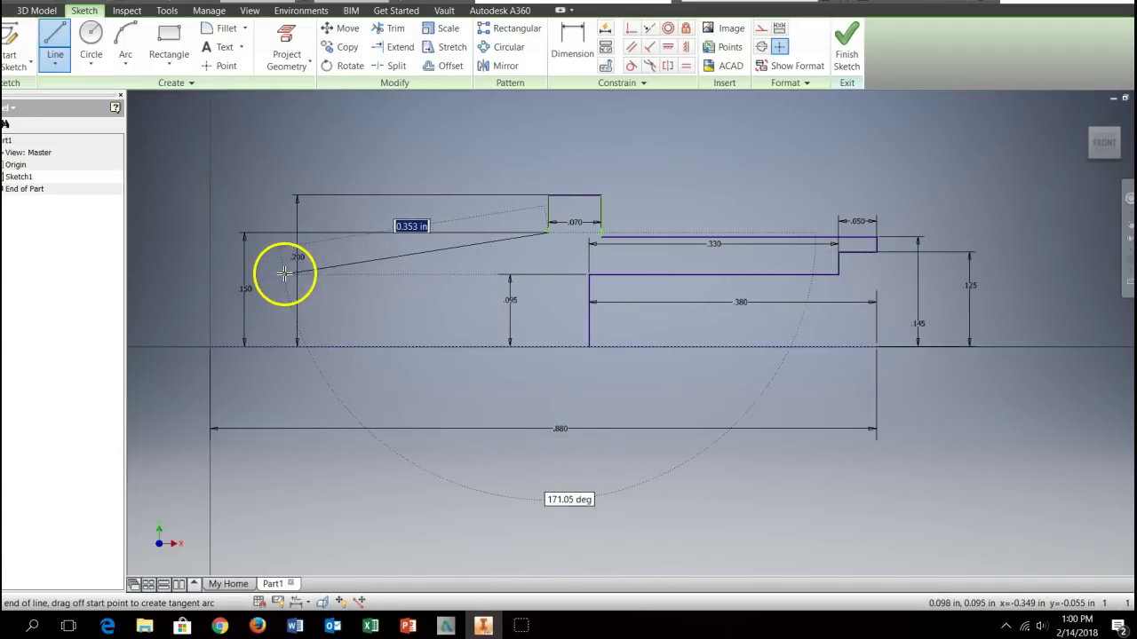
click(284, 264)
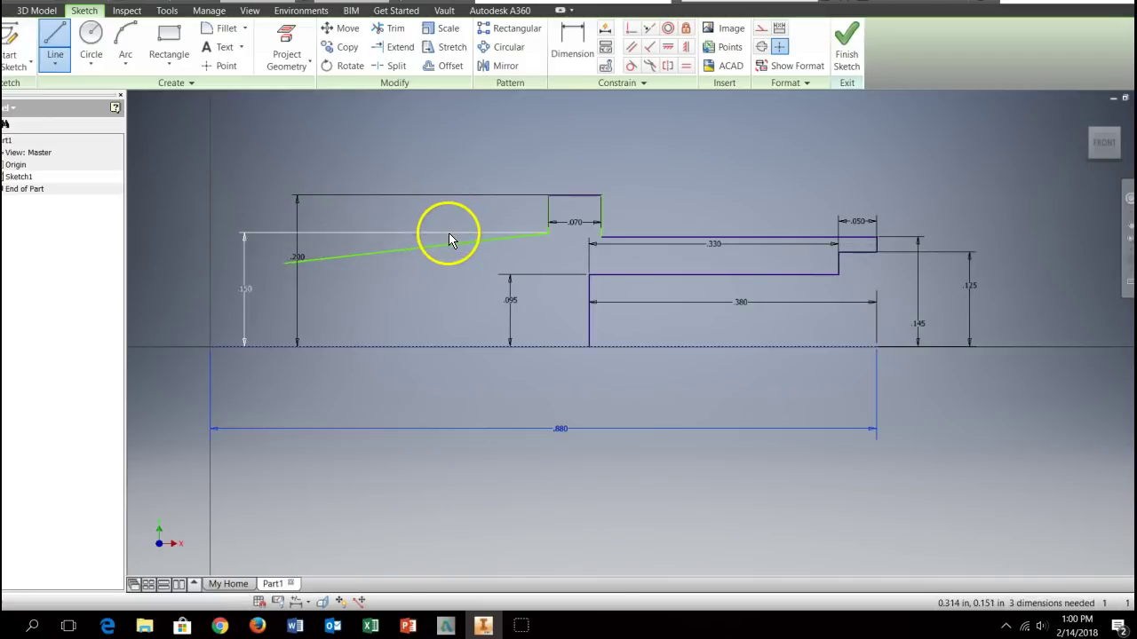
key(Escape)
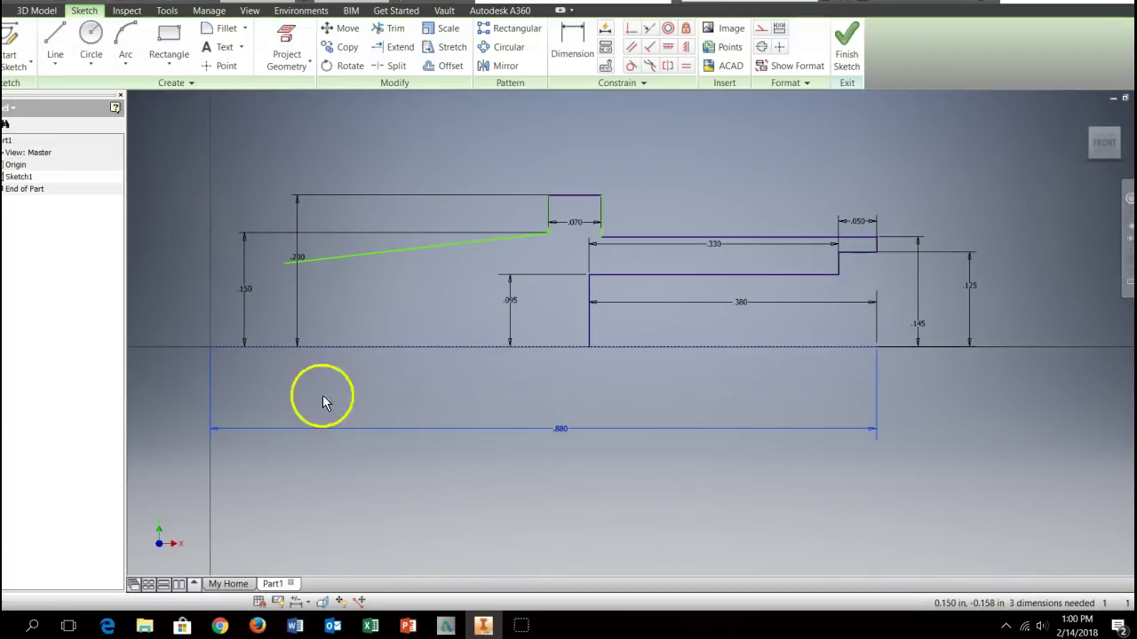
Check the Word drawing, and in Inventor draw a vertical line about 0.035 in up from the sloped line's left end.
click(296, 626)
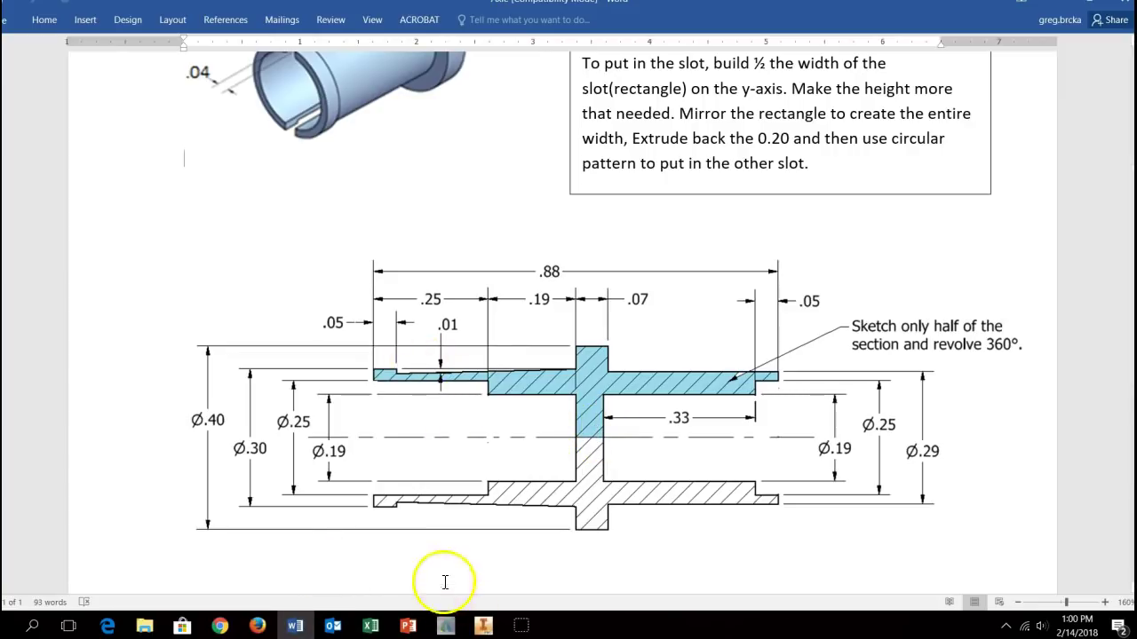
click(483, 627)
click(55, 40)
click(282, 263)
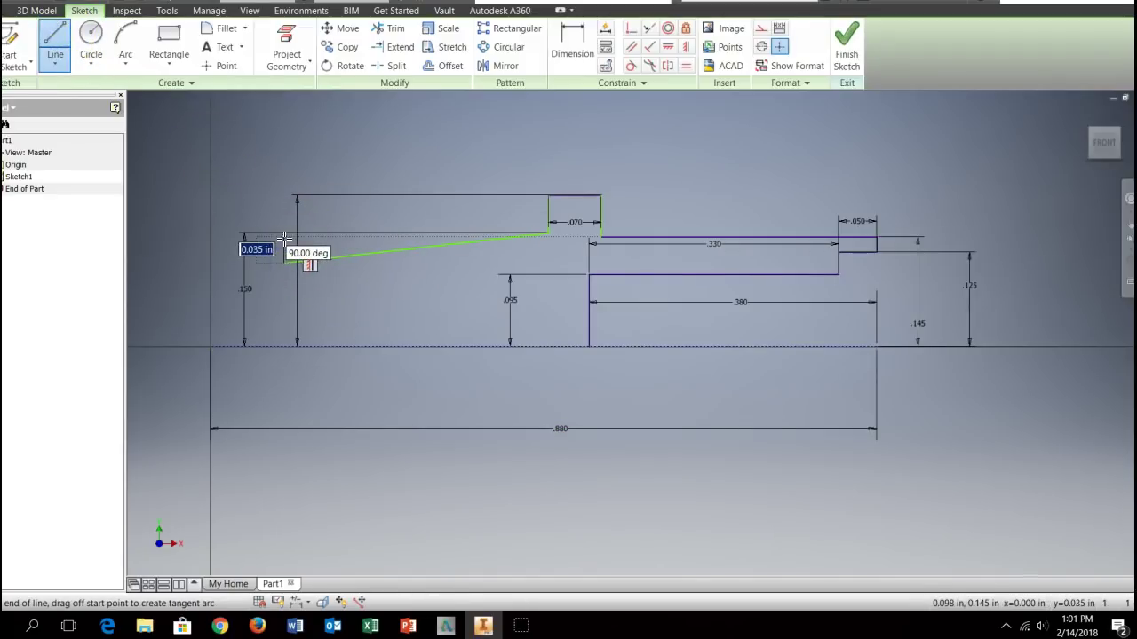
click(282, 233)
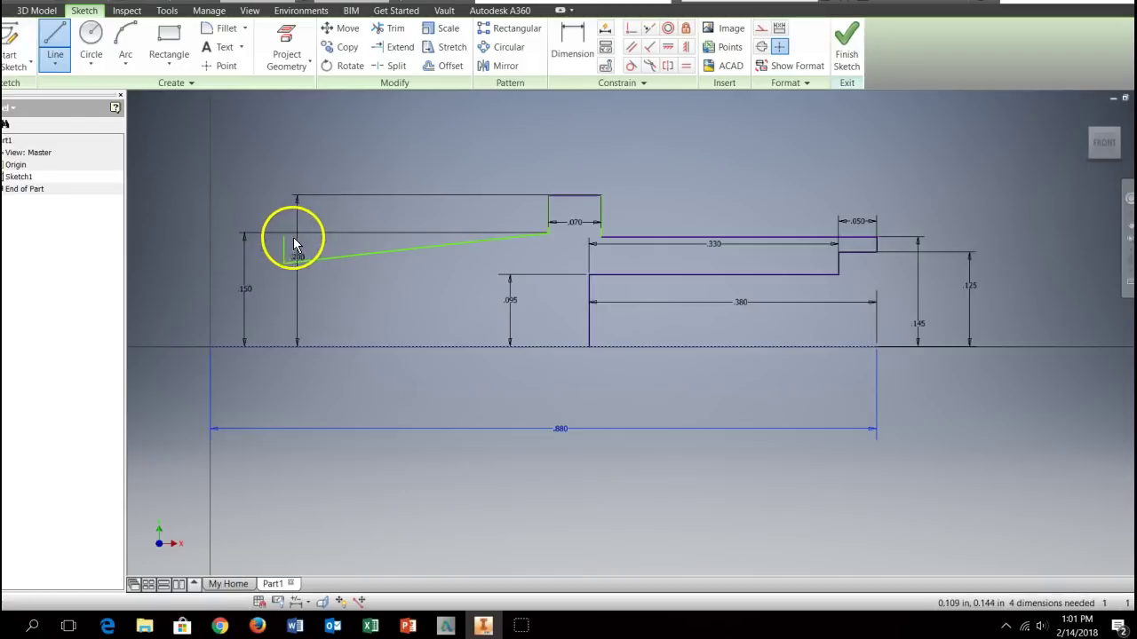
Draw a horizontal line about 0.098 in long from the short vertical line's upper end leftward to the vertical axis.
click(55, 37)
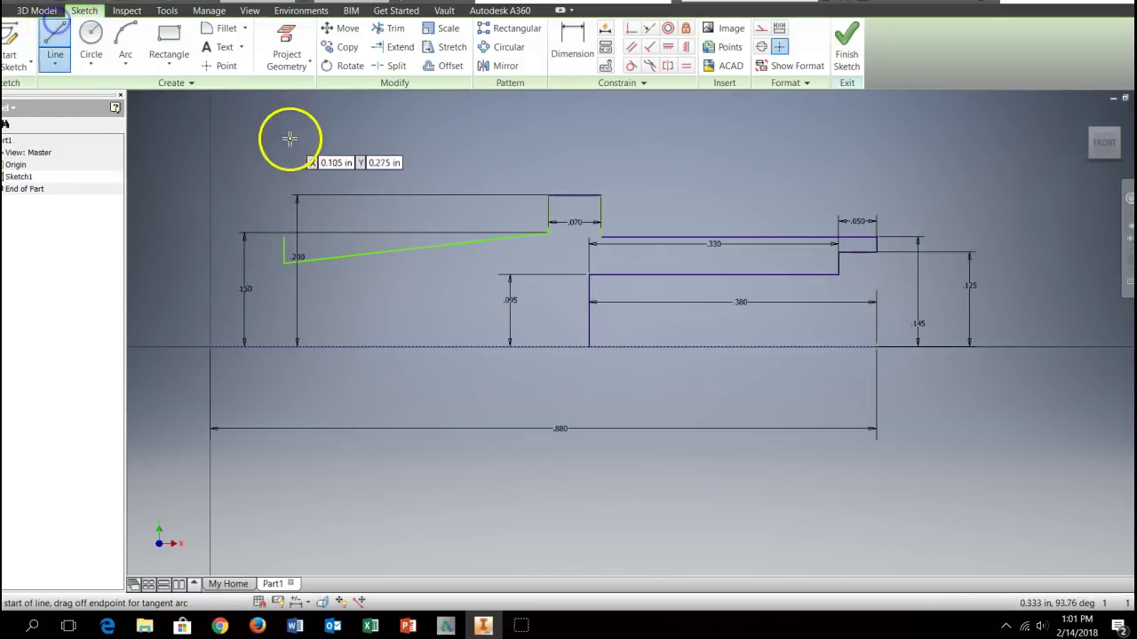
click(284, 234)
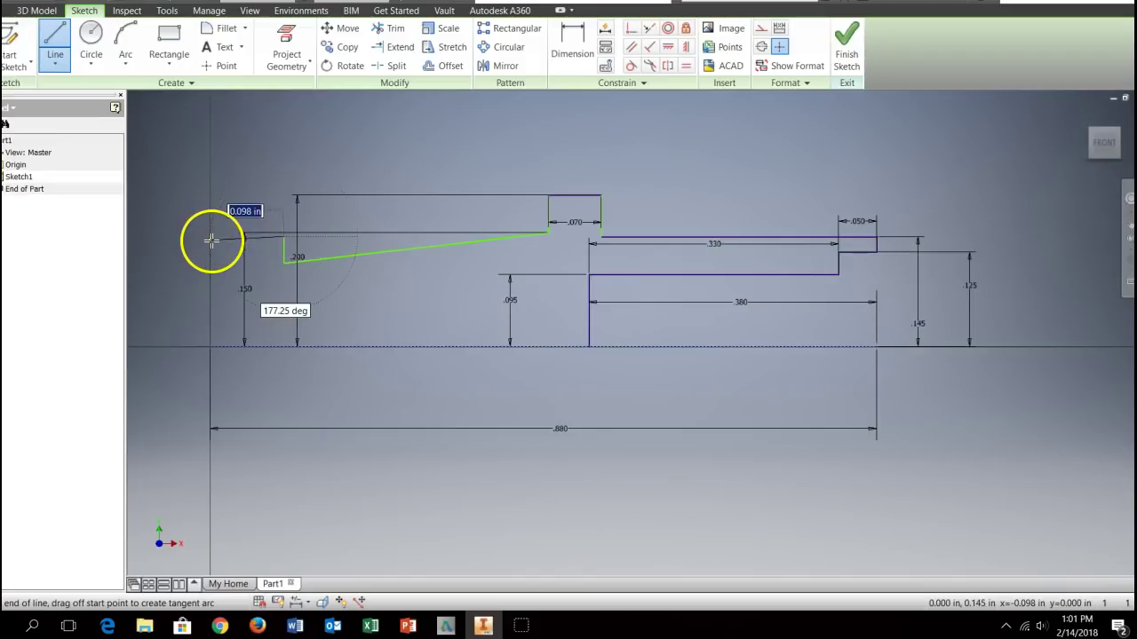
click(209, 236)
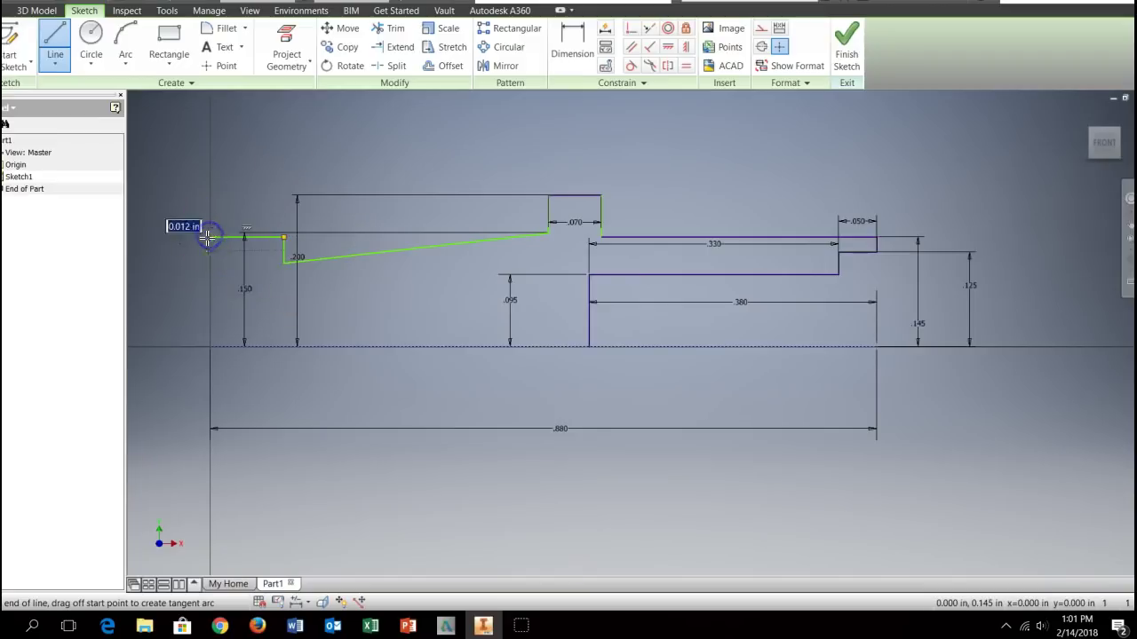
Check the Word drawing, and in Inventor draw the axle's left end line about 0.05 in down along the vertical axis.
click(295, 628)
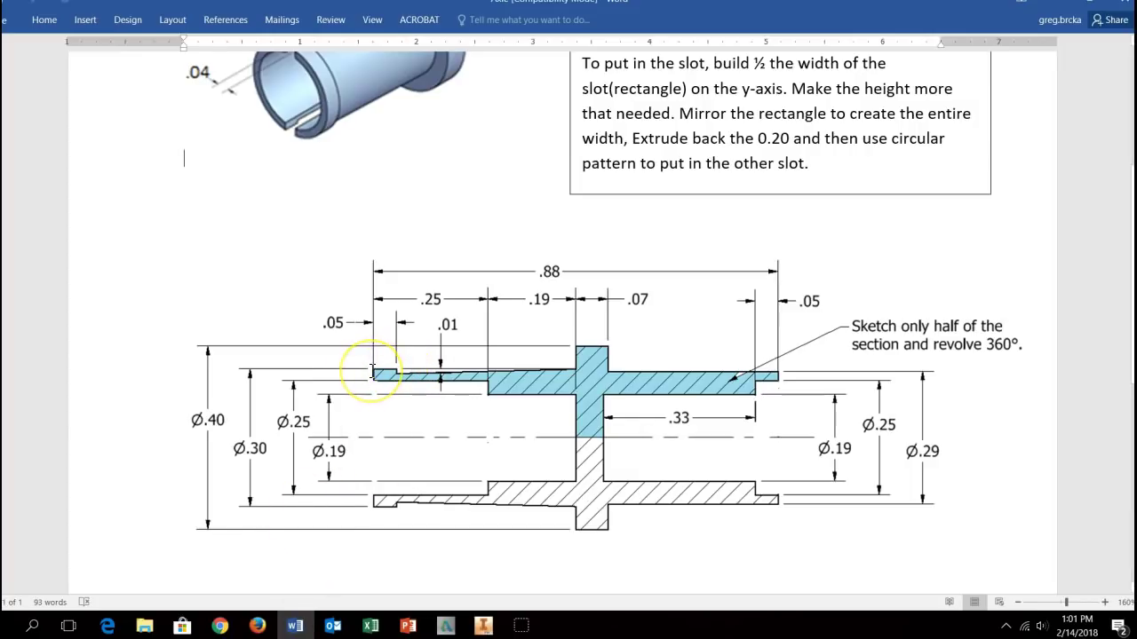
mouse_move(480, 627)
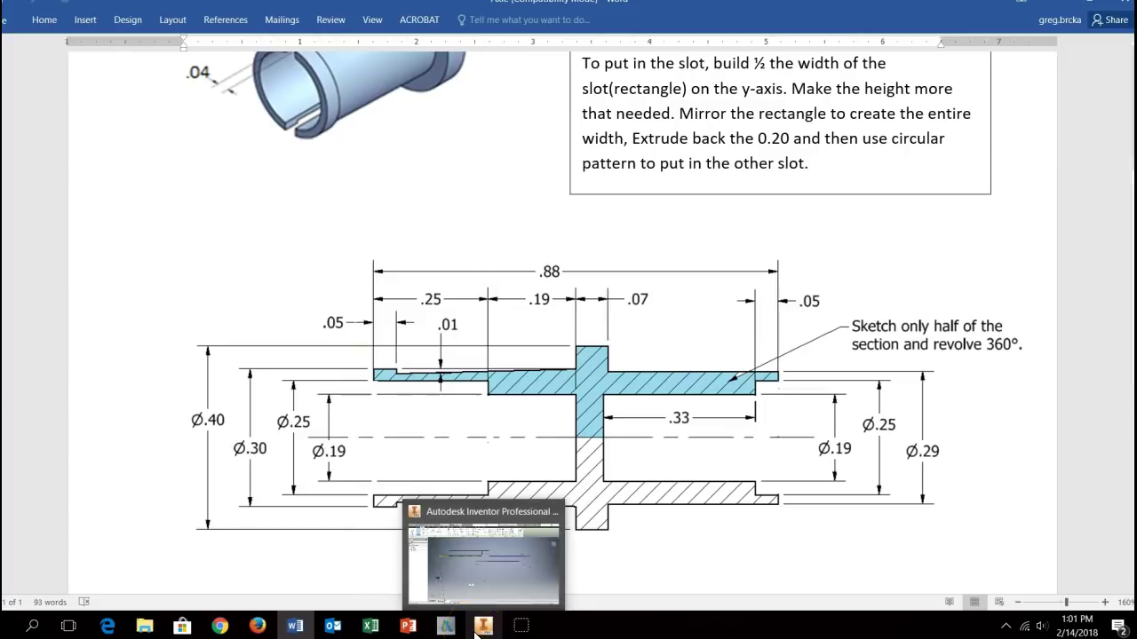
click(479, 627)
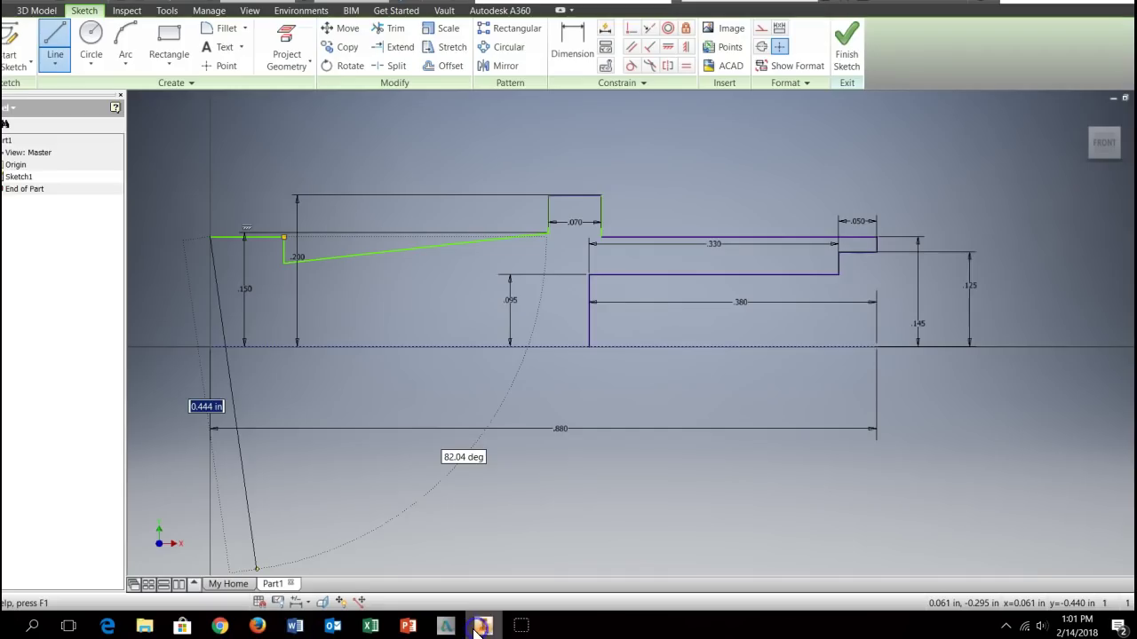
click(209, 276)
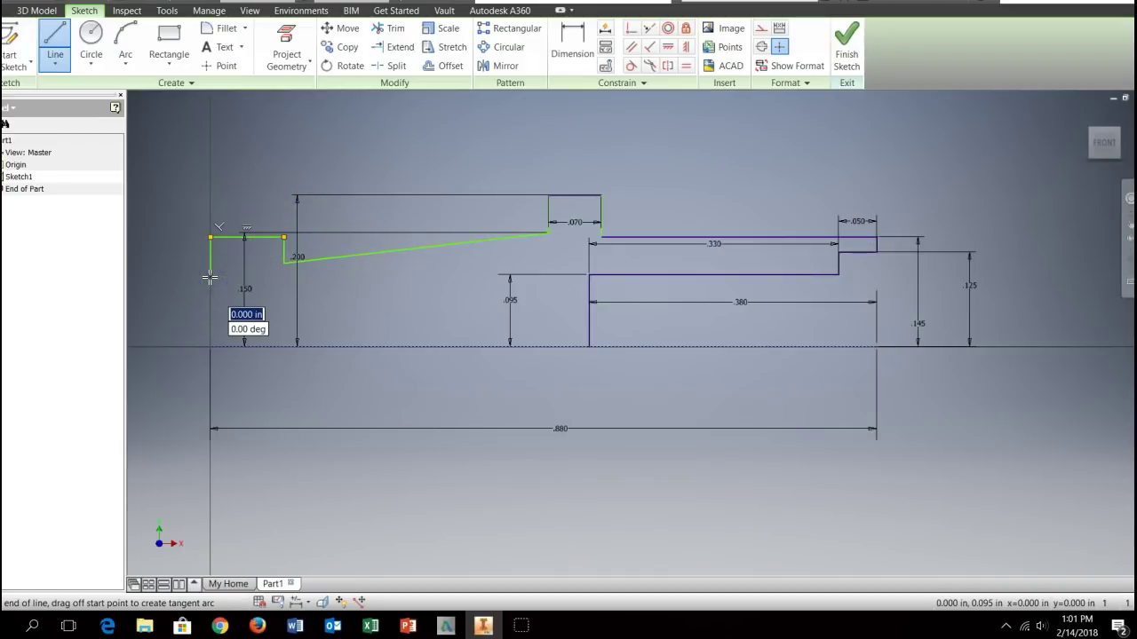
key(Escape)
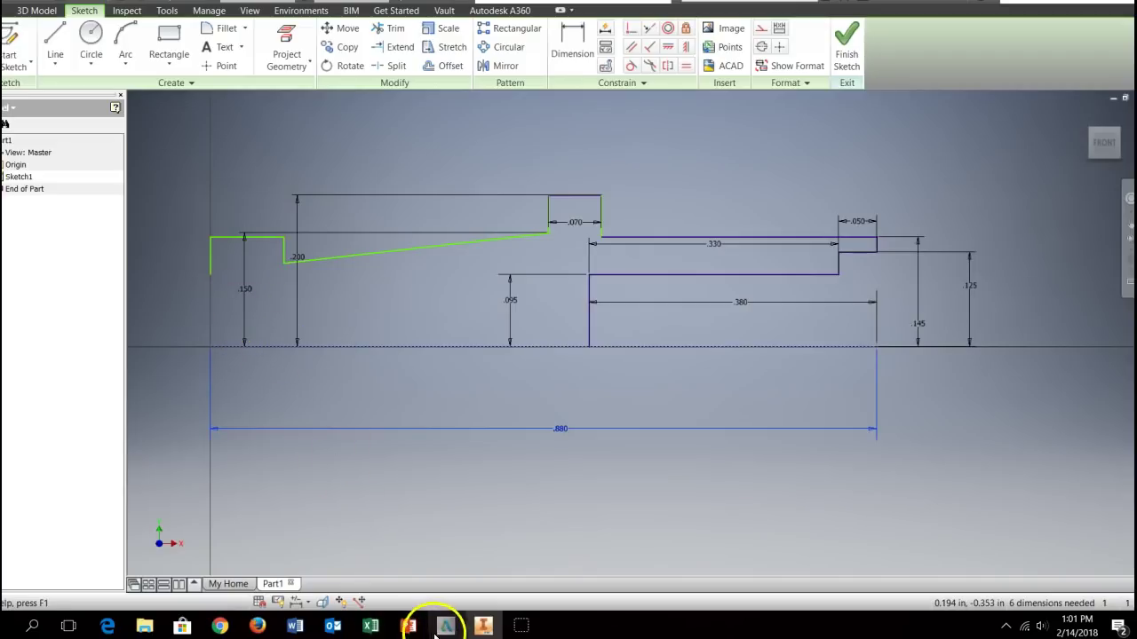
Check the left-end diameter in Word, and in Inventor dimension the left end's top line .15 in above the centerline.
click(299, 629)
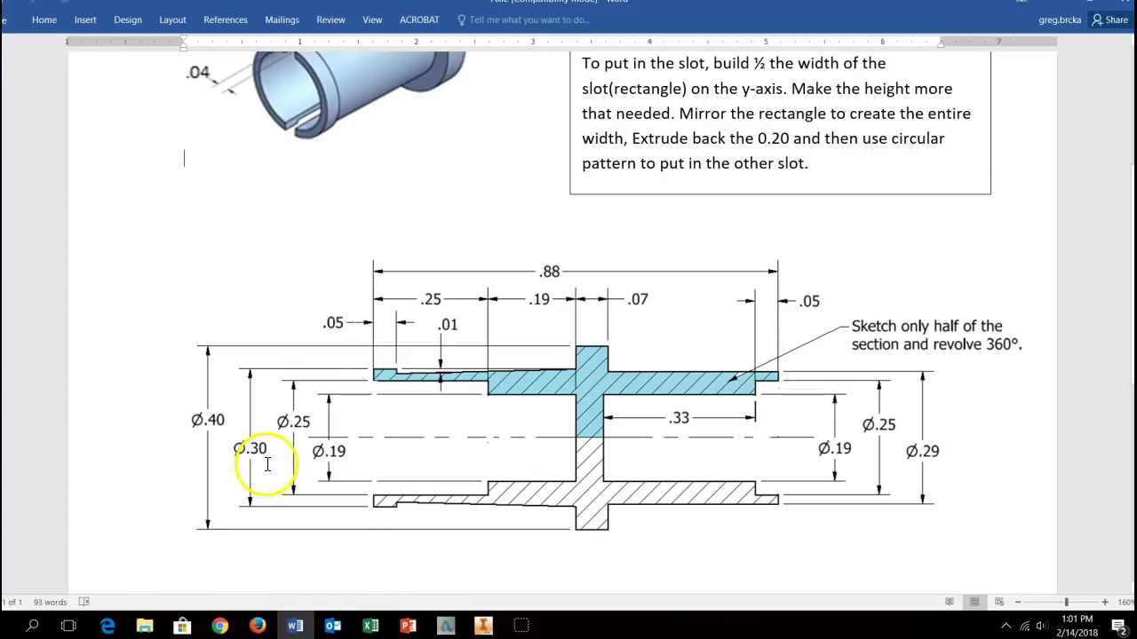
click(483, 625)
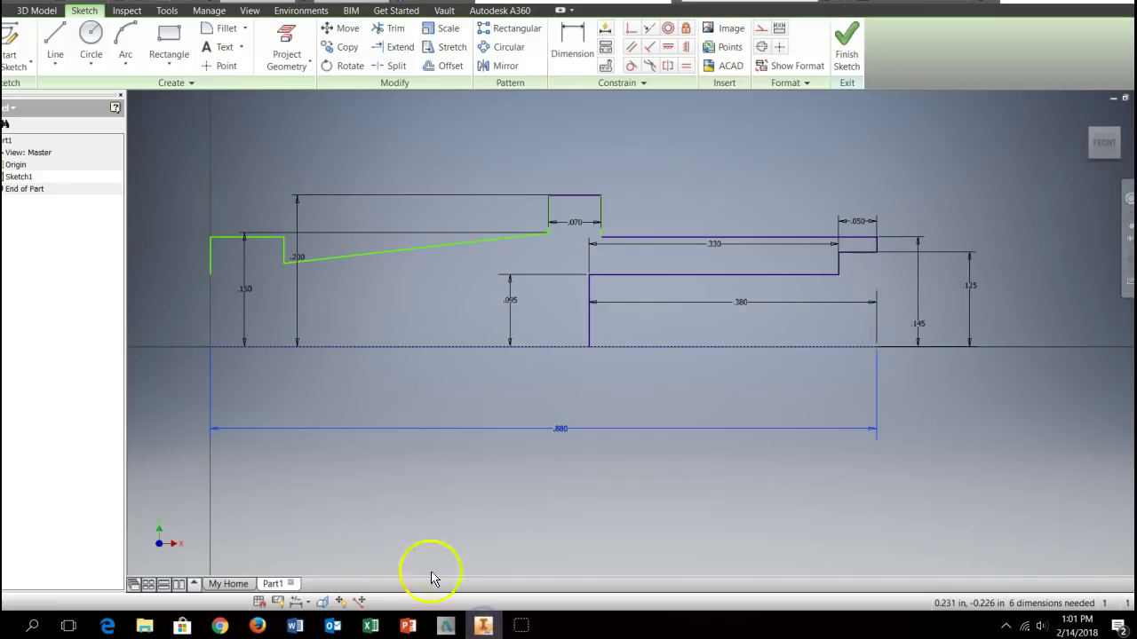
click(575, 36)
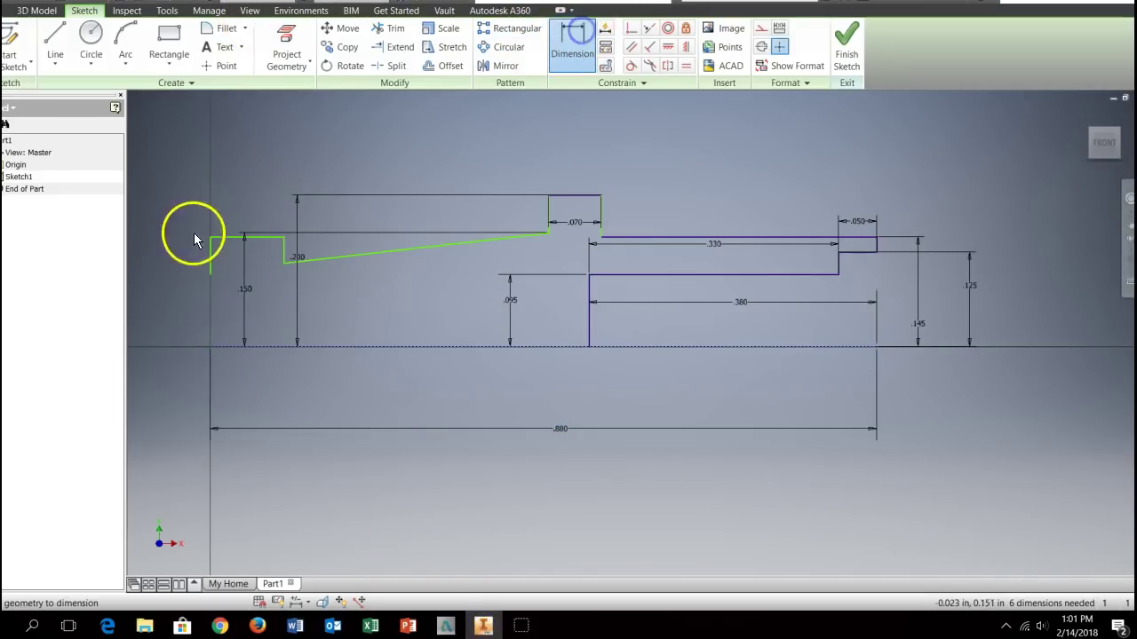
click(228, 236)
click(229, 347)
click(175, 313)
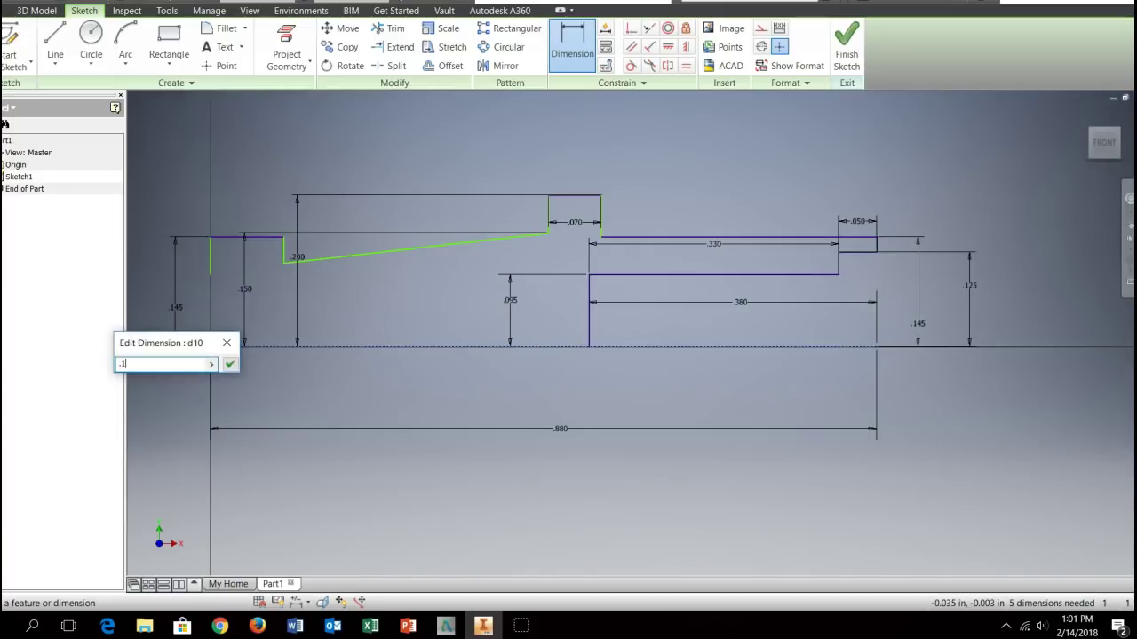
key(Return)
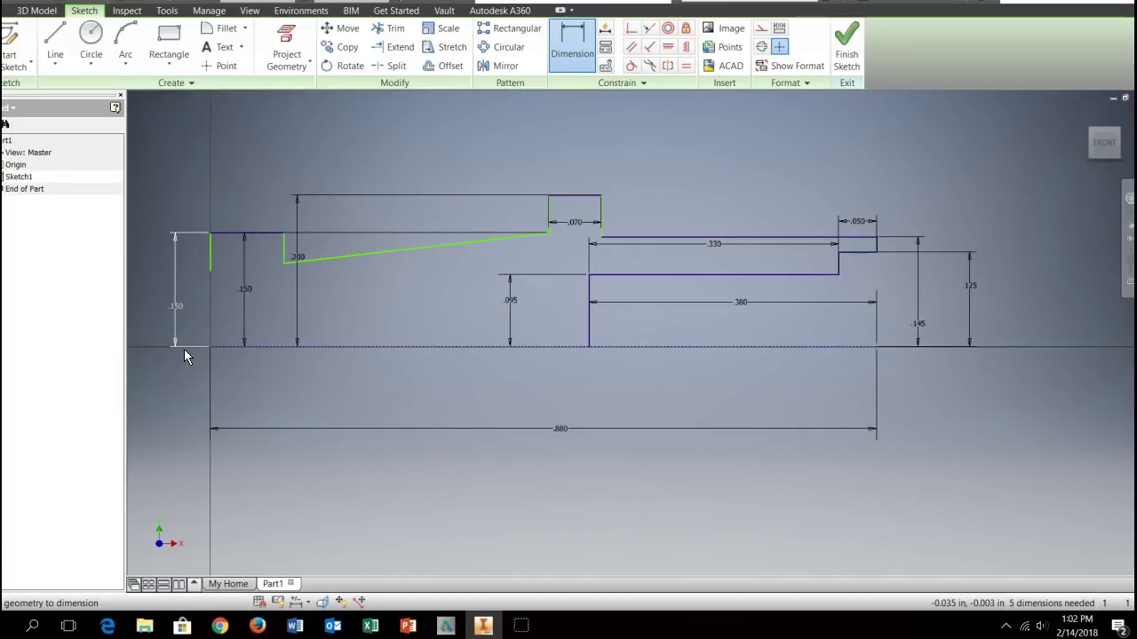
Check the step depth in Word and dimension the short vertical line beside the sloped line as .01 in in Inventor.
click(285, 242)
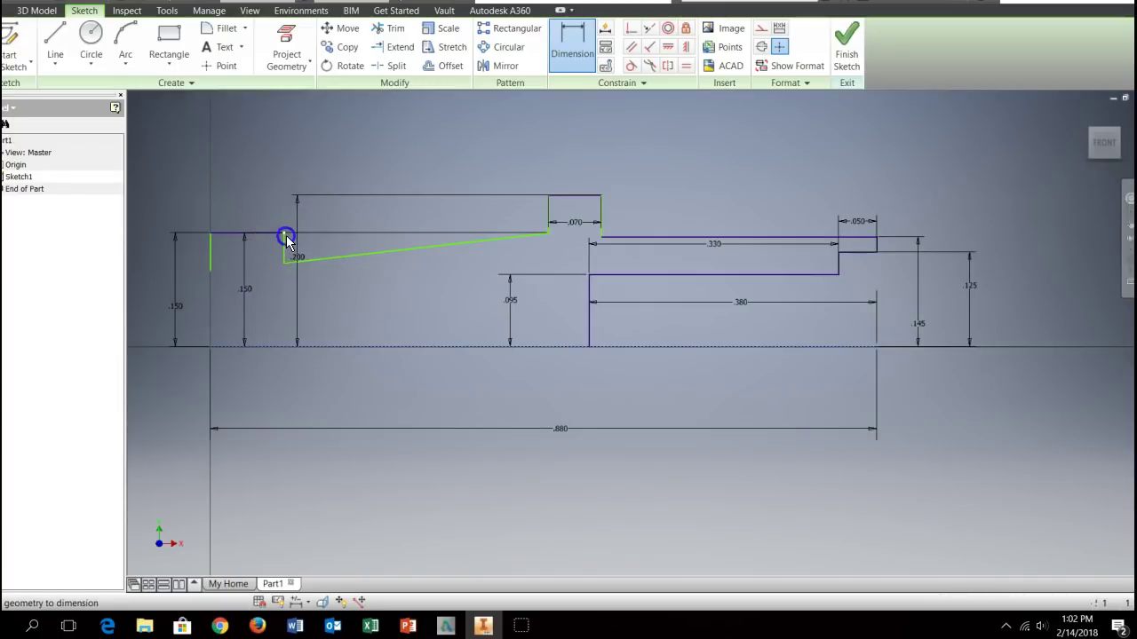
click(304, 252)
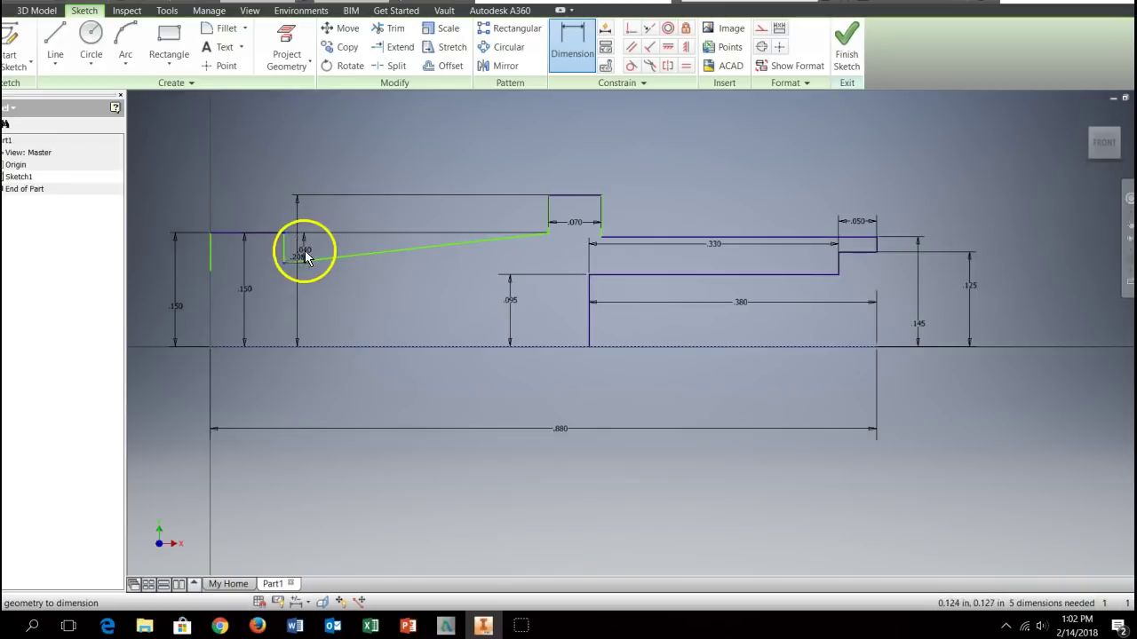
click(294, 626)
scroll(433, 379, down, 1)
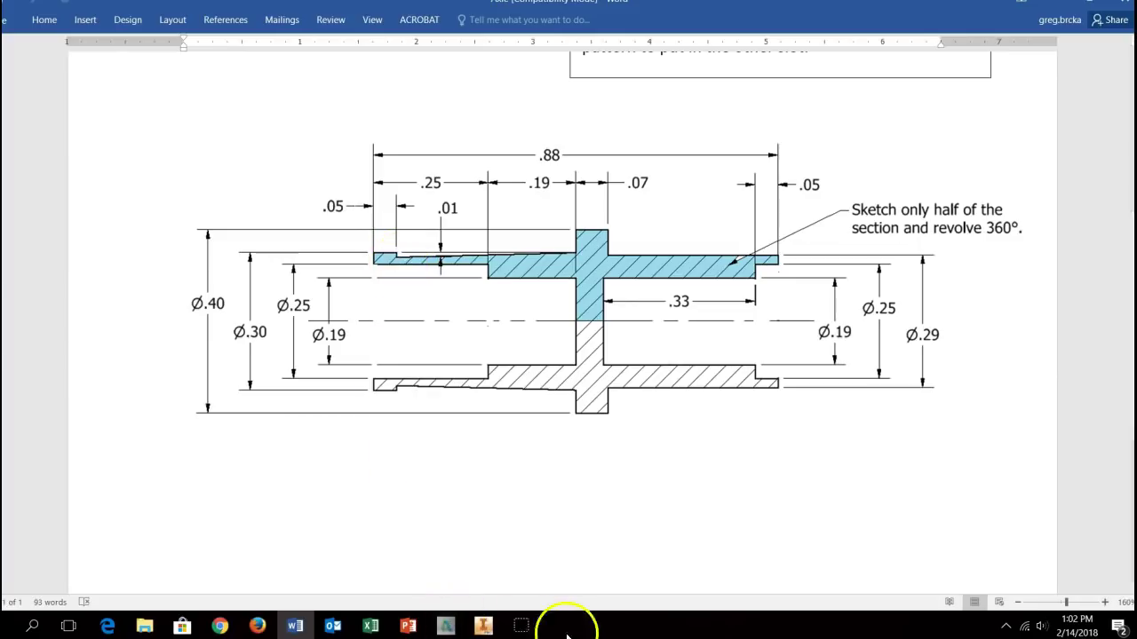
click(482, 626)
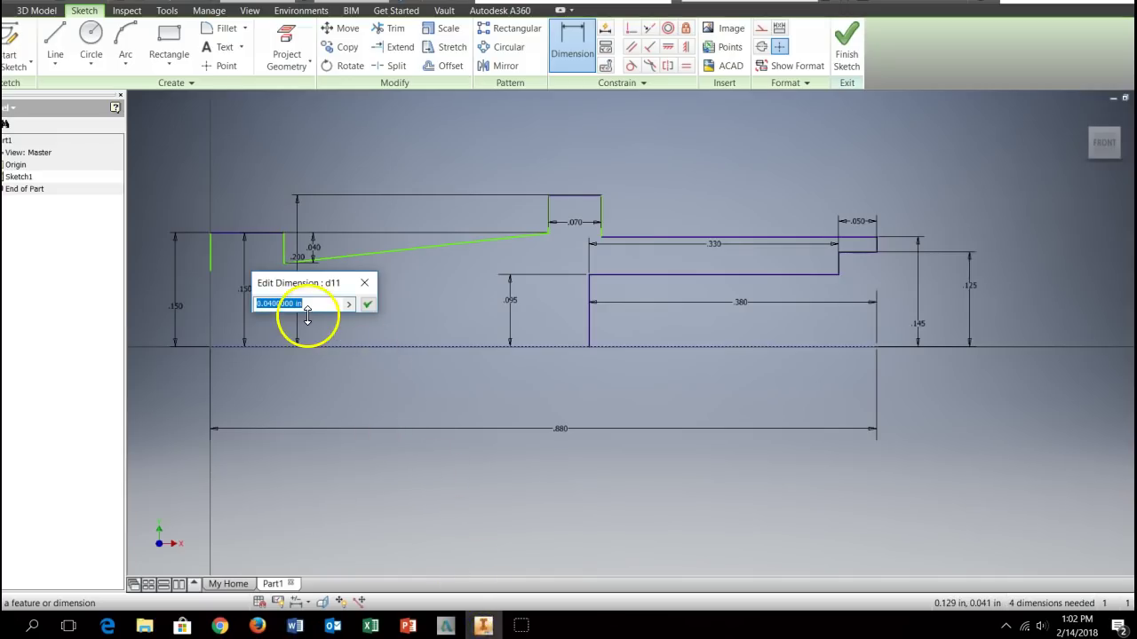
key(Return)
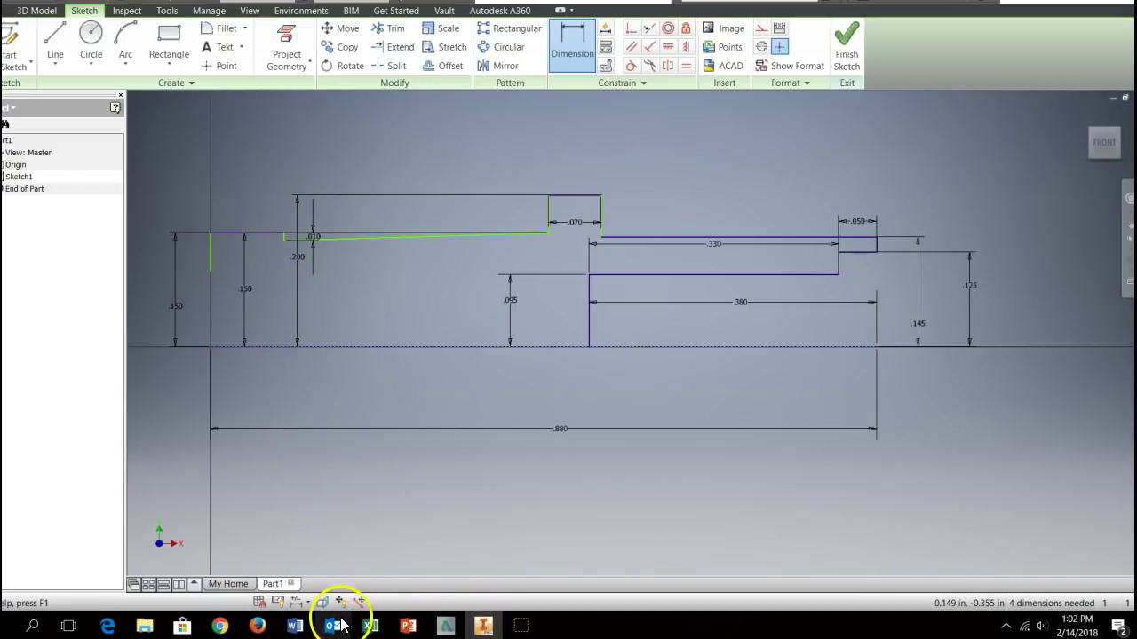
Check the Word drawing, and in Inventor draw a .25 in horizontal line rightward from the left end line's lower end.
click(296, 626)
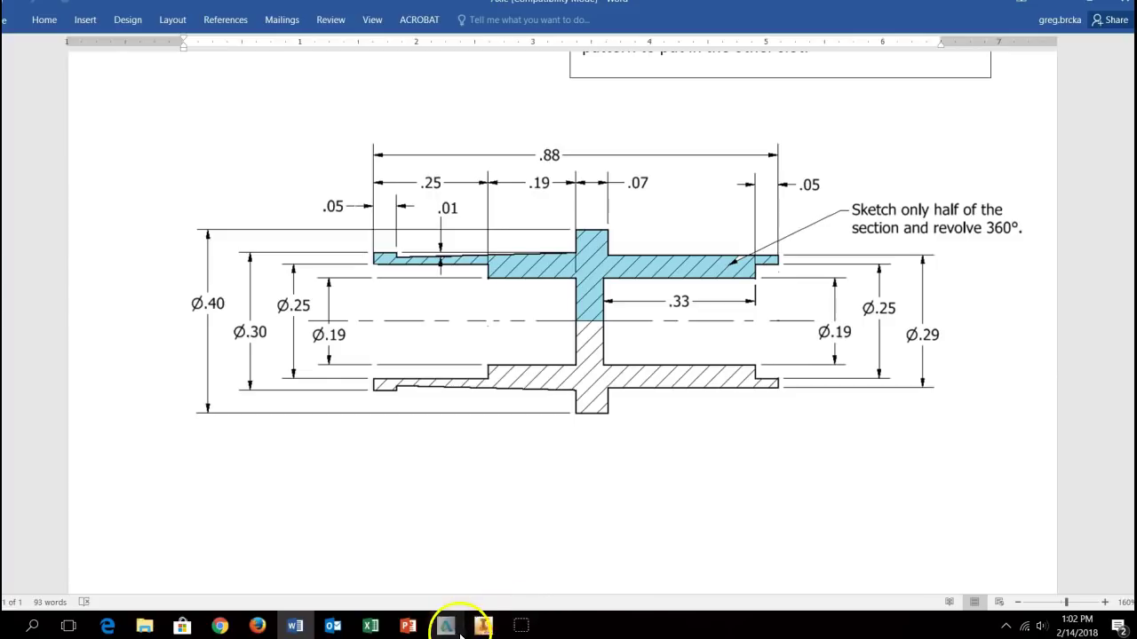
click(485, 627)
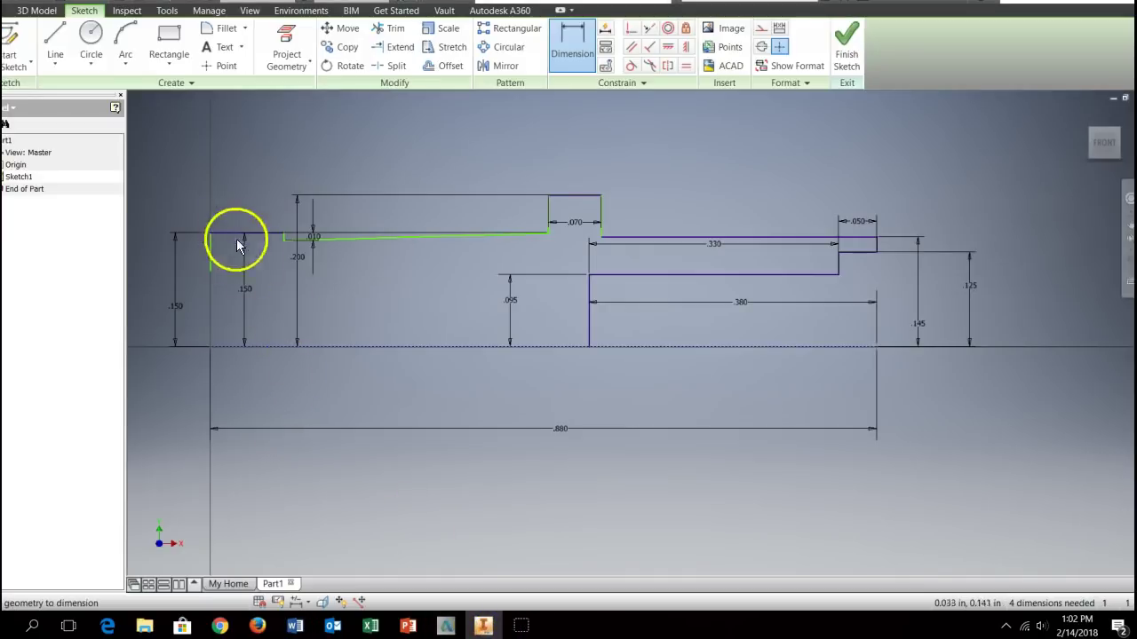
click(48, 41)
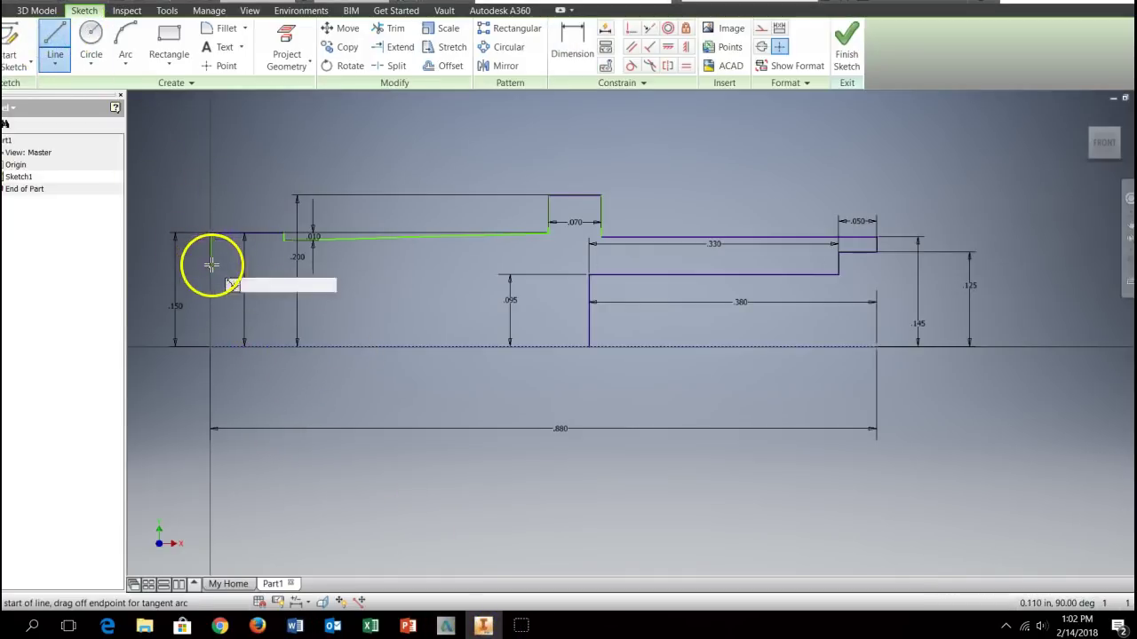
click(296, 626)
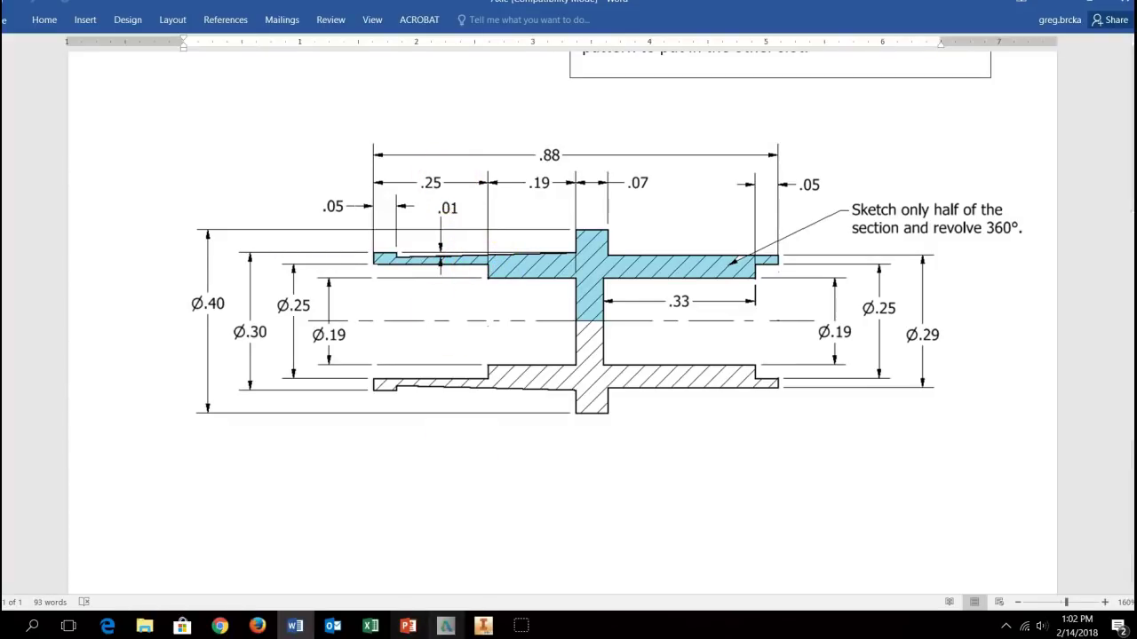
click(484, 627)
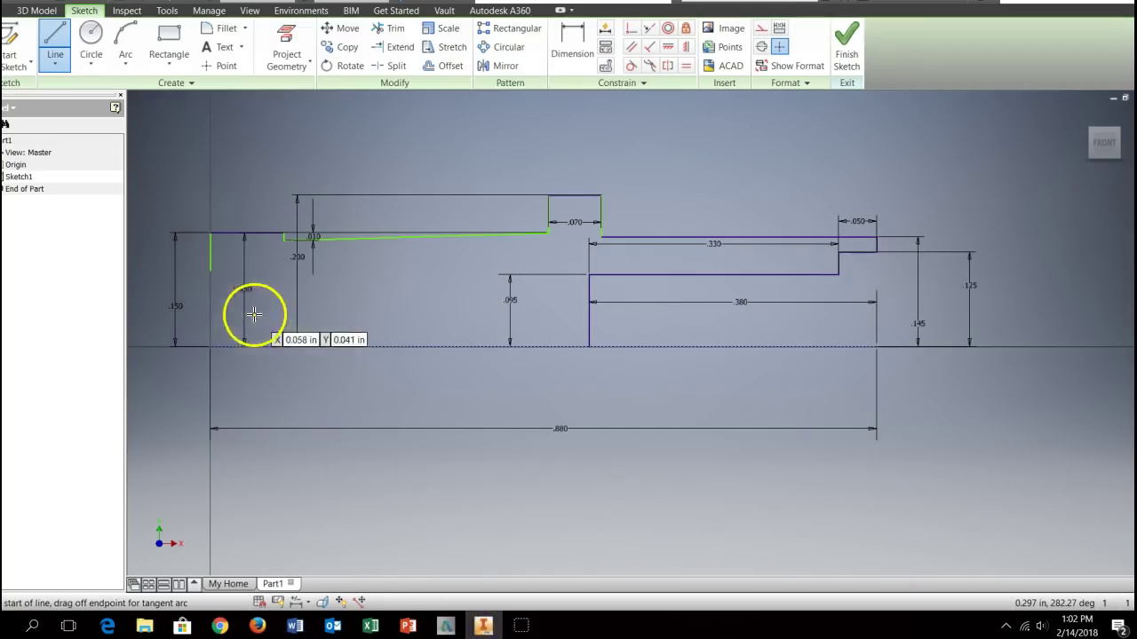
click(209, 270)
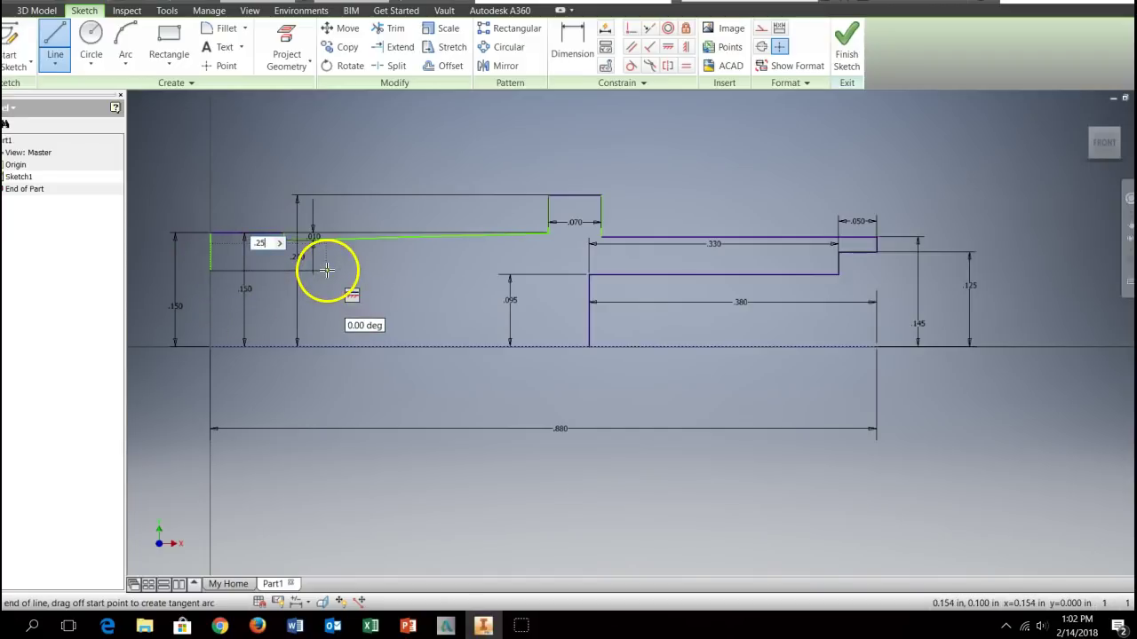
key(Return)
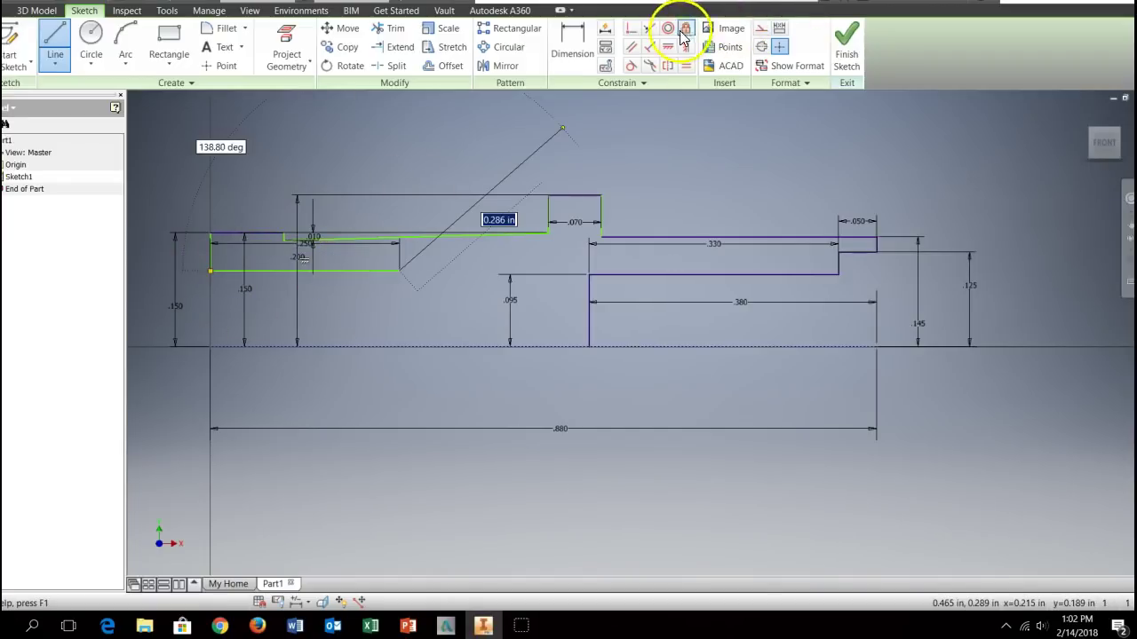
Make the .25 in horizontal line collinear with the short lower line of the step at the axle's right end.
click(649, 28)
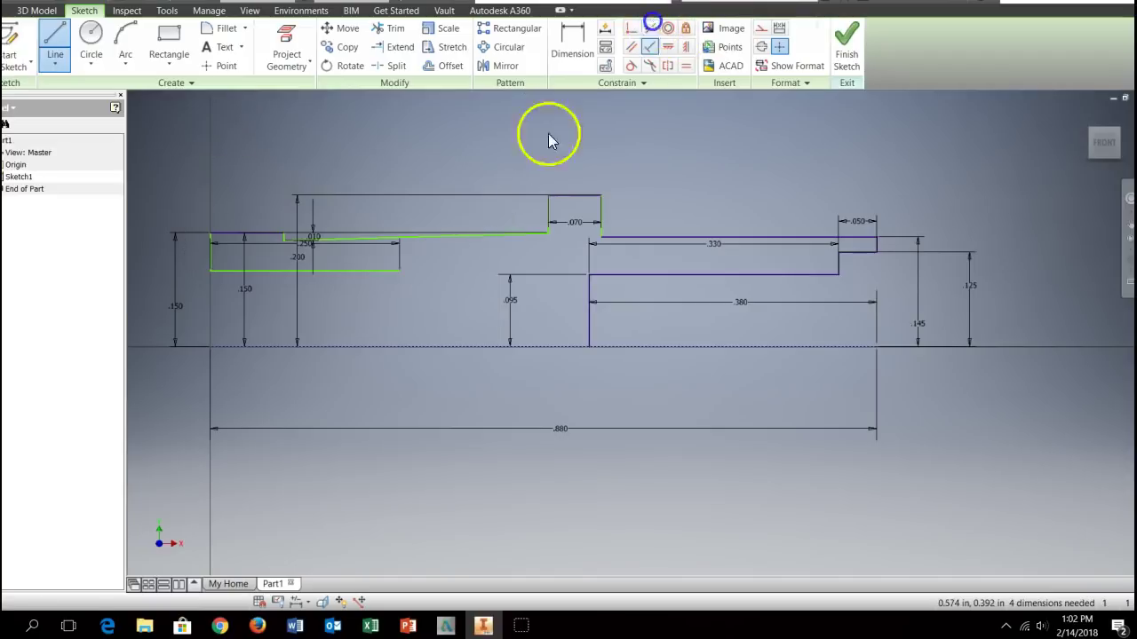
click(366, 271)
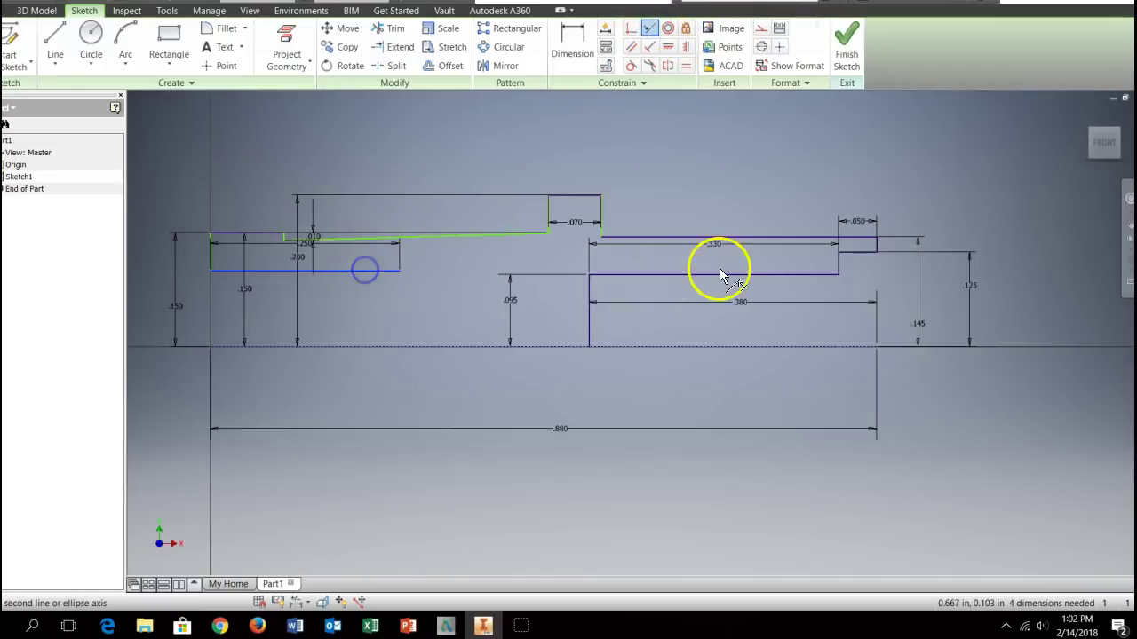
click(857, 252)
click(794, 297)
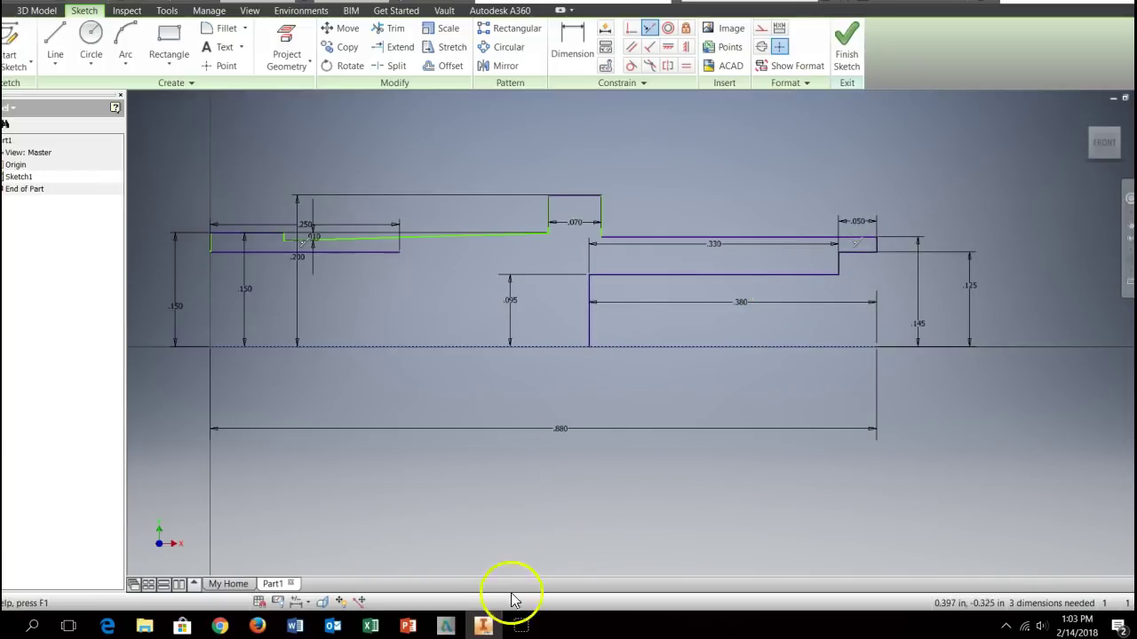
Check the Word drawing, and in Inventor draw a .03 in vertical line down from the .25 in line's right end, level with the right bore line.
click(295, 626)
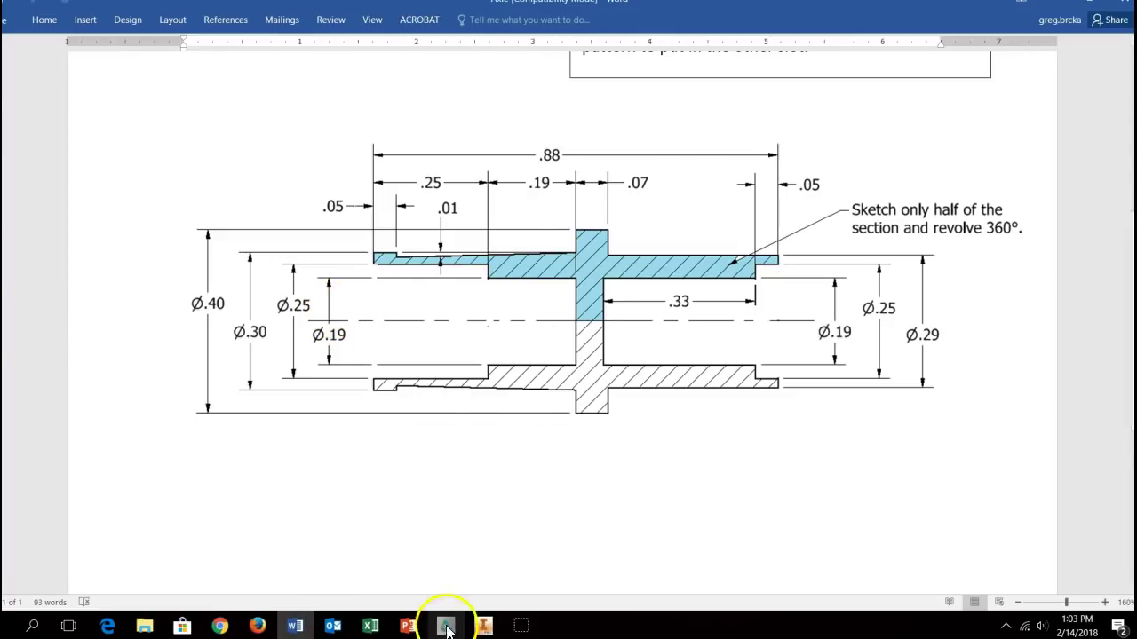
click(482, 626)
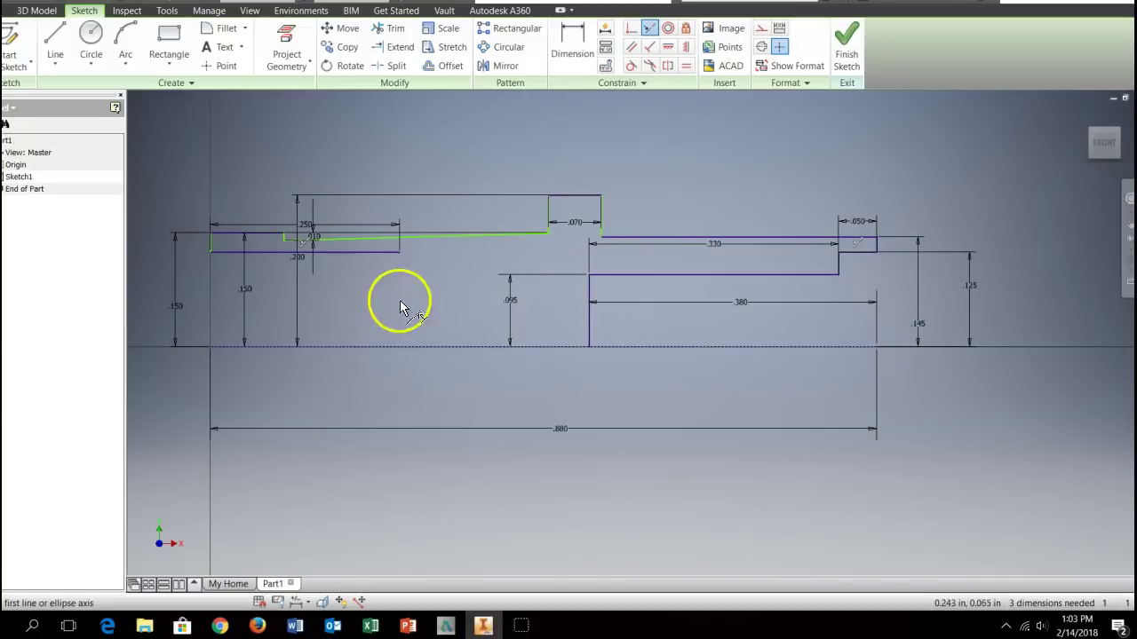
click(54, 38)
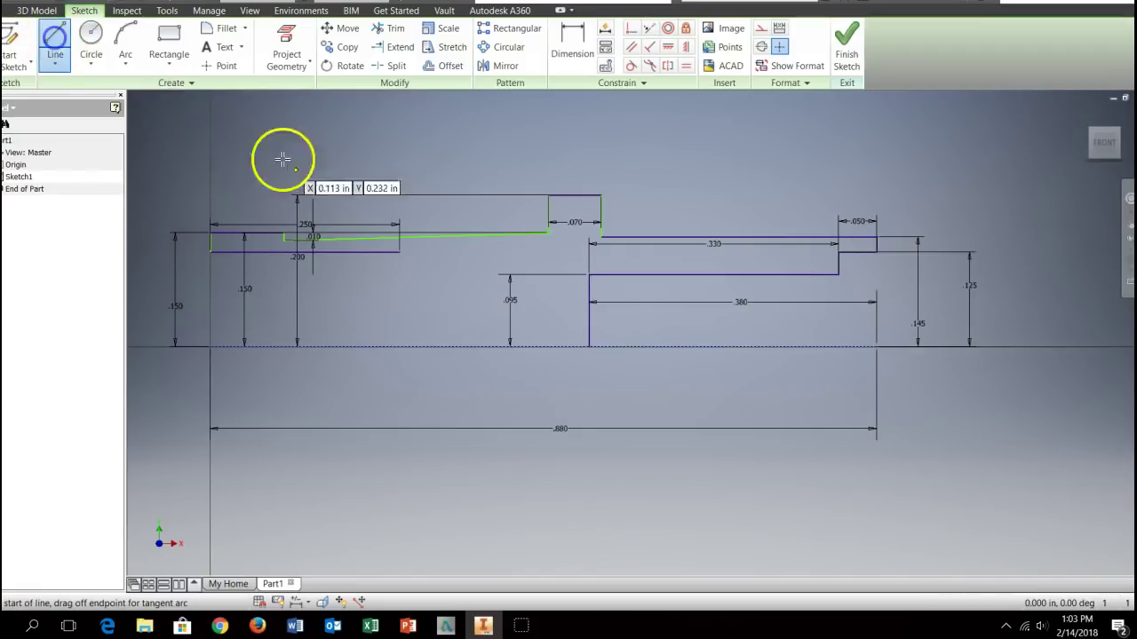
click(398, 253)
mouse_move(396, 260)
mouse_down()
mouse_move(406, 256)
mouse_move(401, 272)
mouse_up()
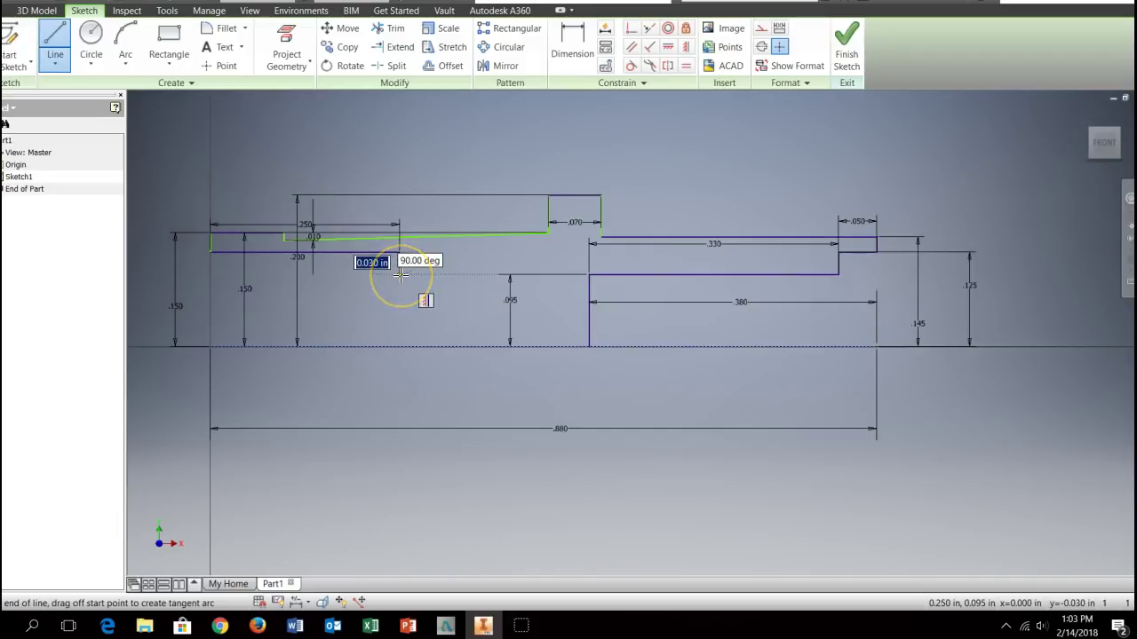
mouse_move(402, 275)
mouse_down()
mouse_move(489, 281)
mouse_move(323, 610)
mouse_up()
Check the next bore length in Word, and in Inventor continue the profile with a .19 in horizontal line to the right.
click(294, 626)
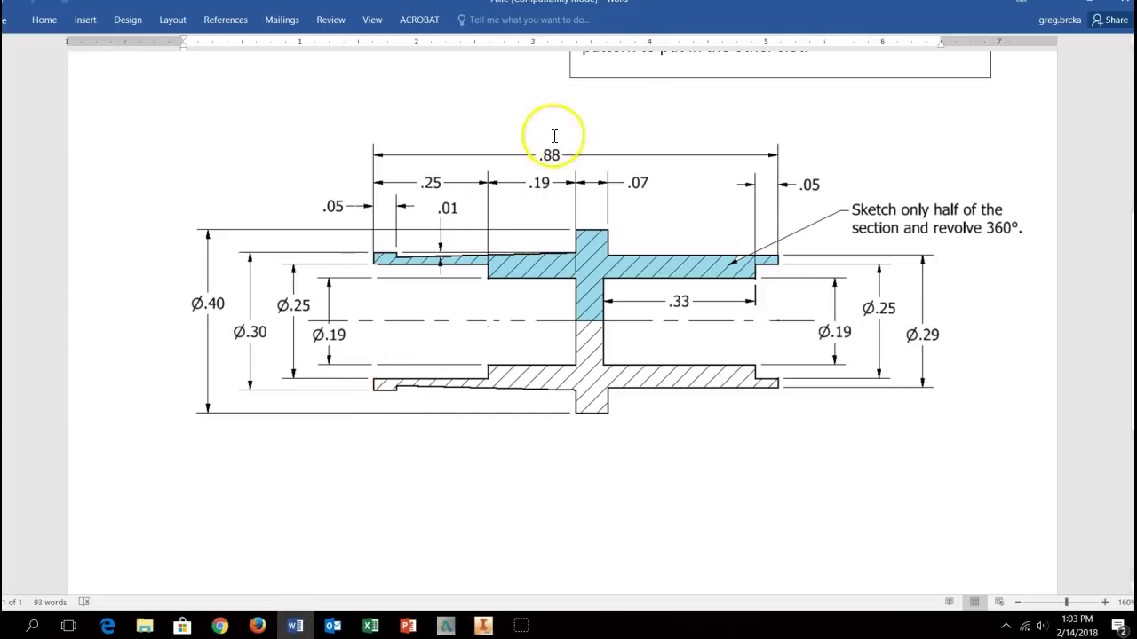
click(482, 626)
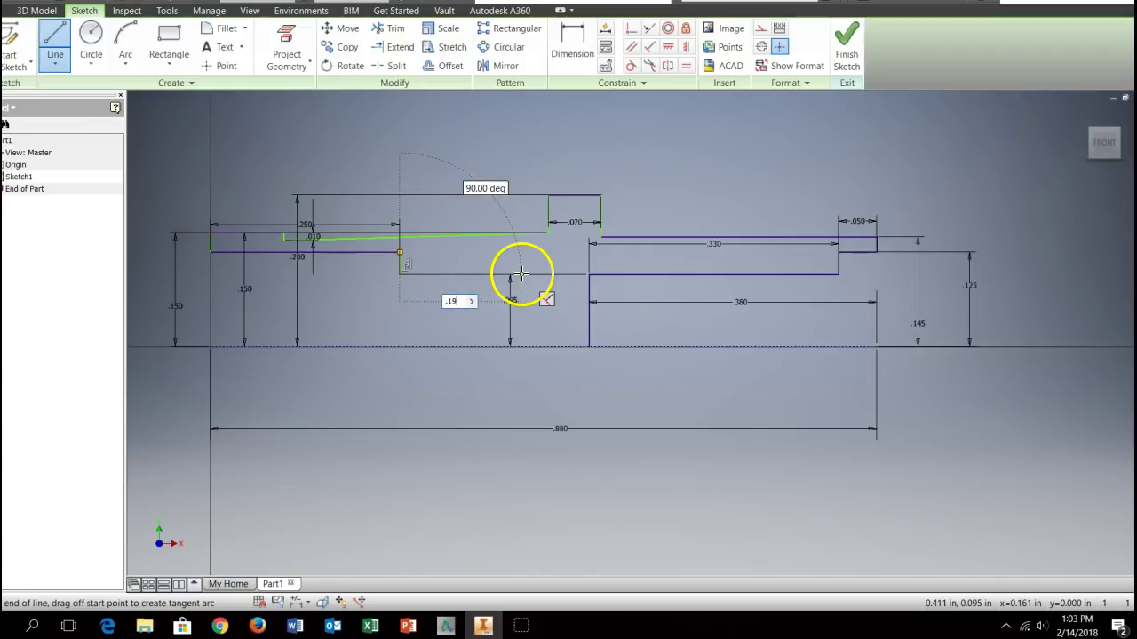
key(Return)
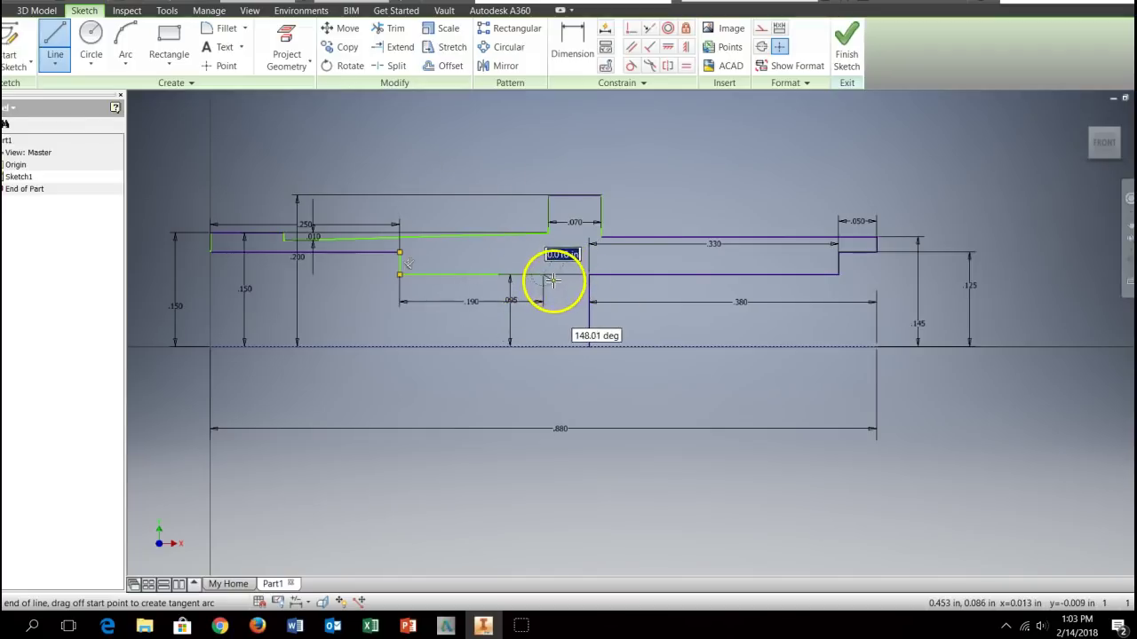
Draw a vertical line down to the centerline and close the profile along it to the right bore's vertical line.
click(545, 346)
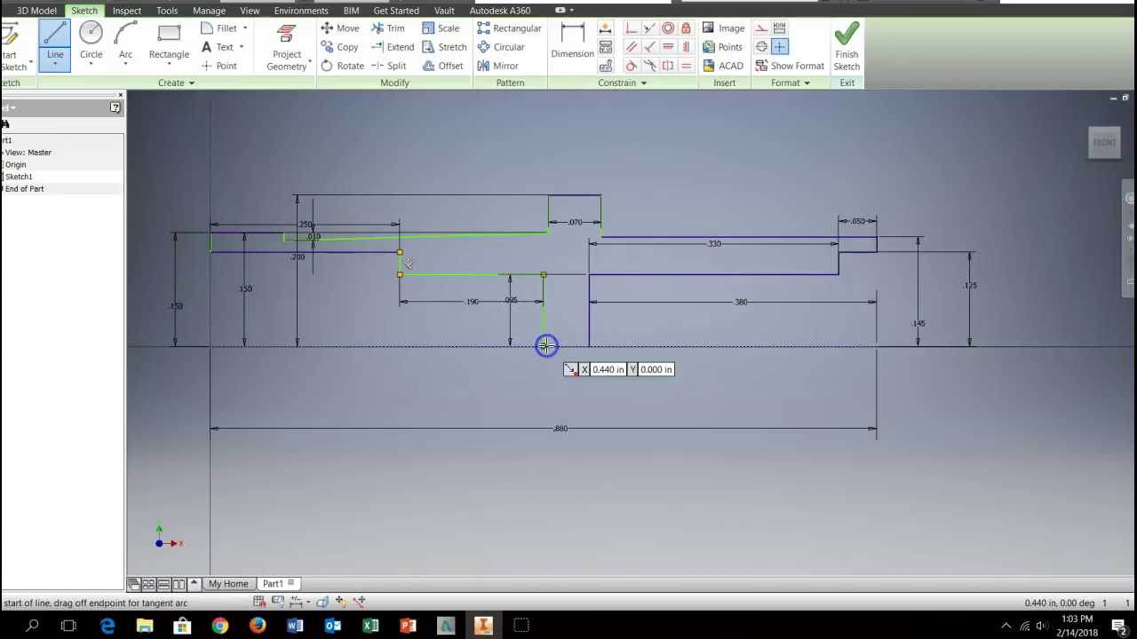
click(587, 347)
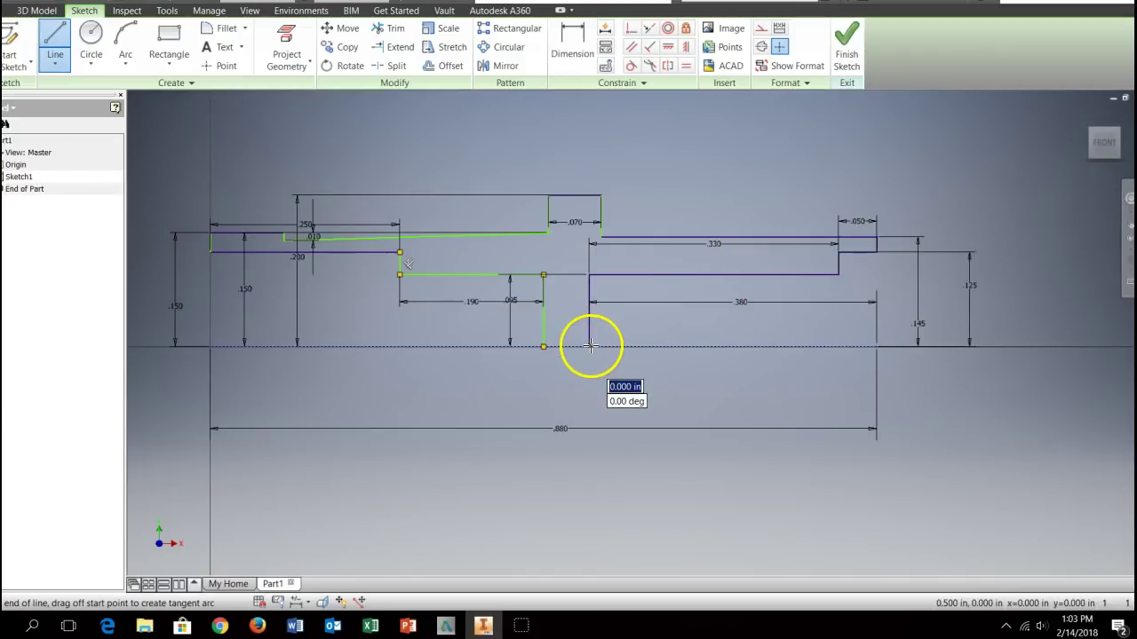
click(544, 346)
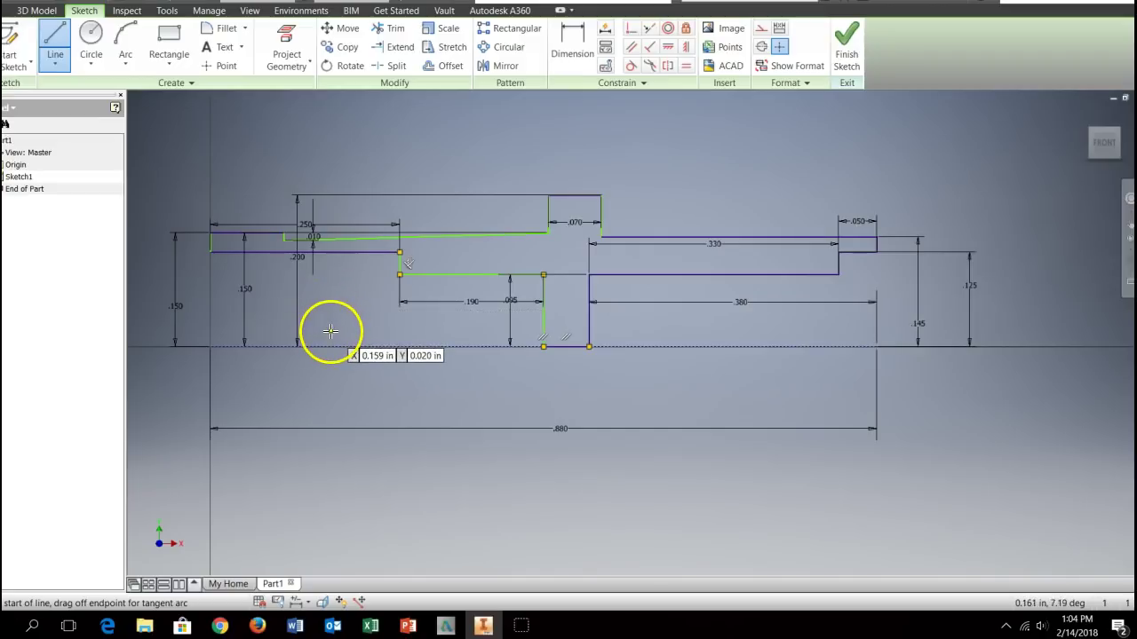
Check the left lip's length in Word, and in Inventor dimension the left end's top line as .05 in.
click(308, 234)
click(296, 627)
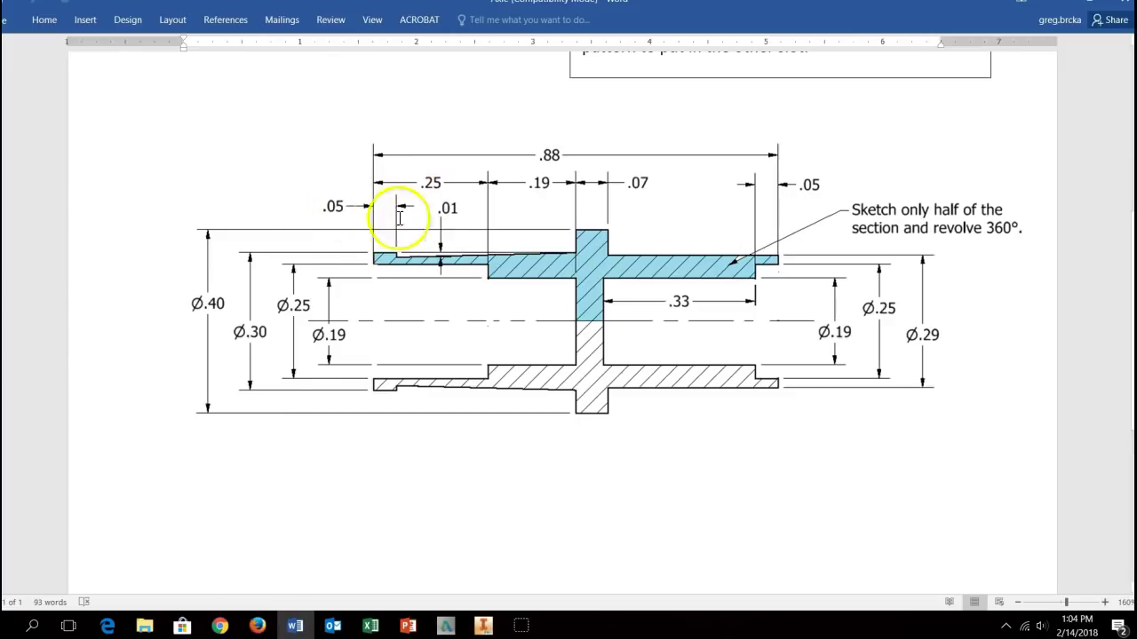
click(483, 626)
scroll(311, 338, up, 2)
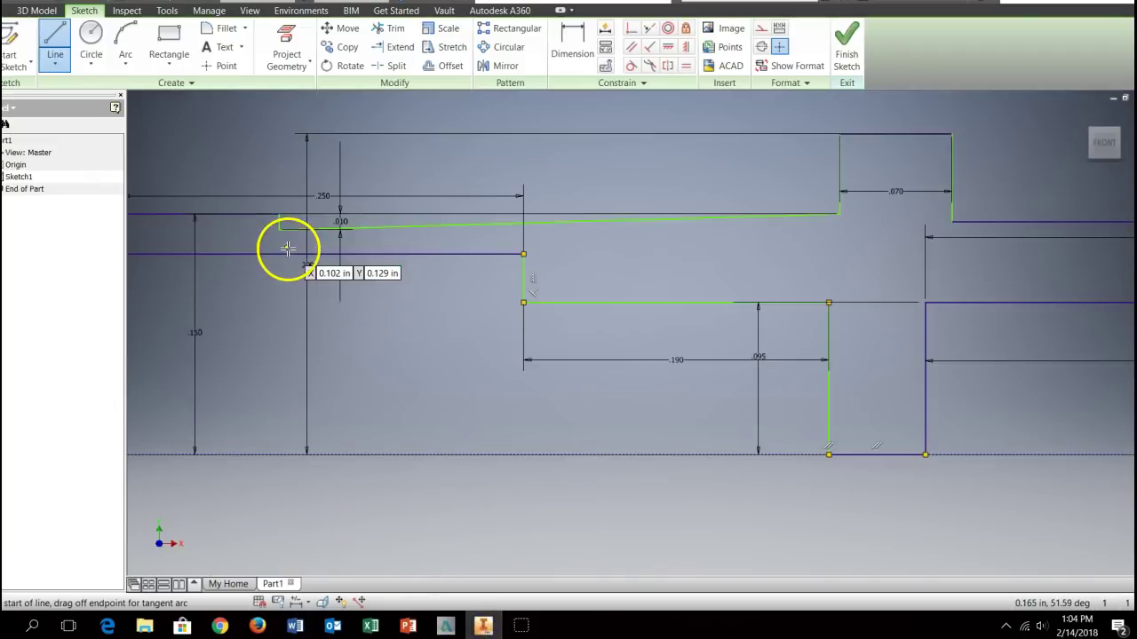
scroll(348, 494, down, 1)
scroll(258, 231, up, 1)
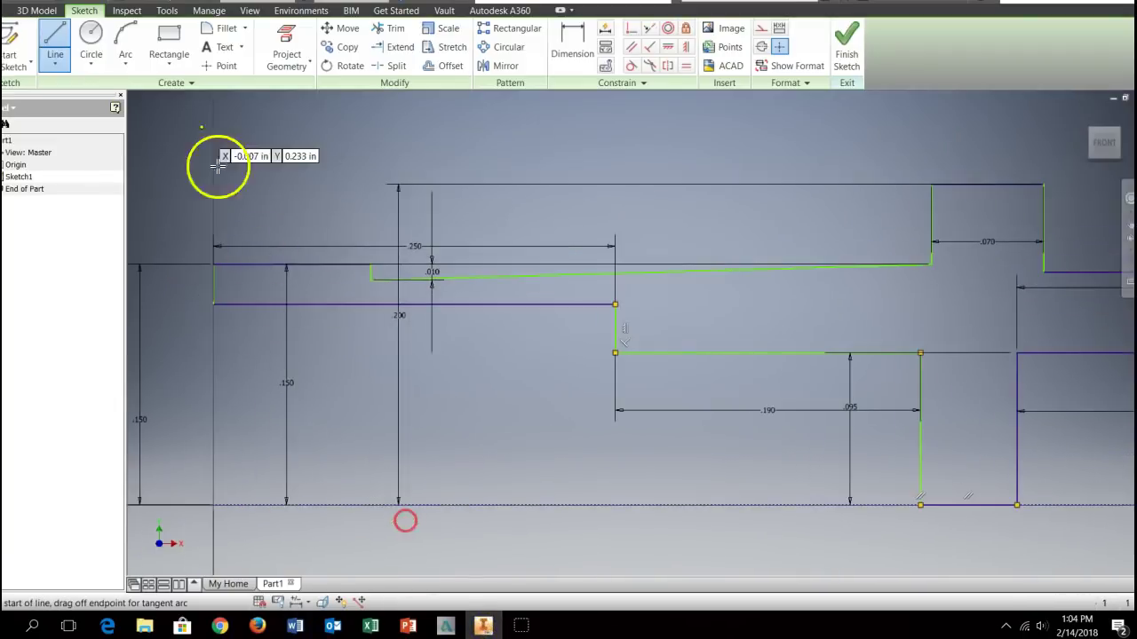
click(572, 40)
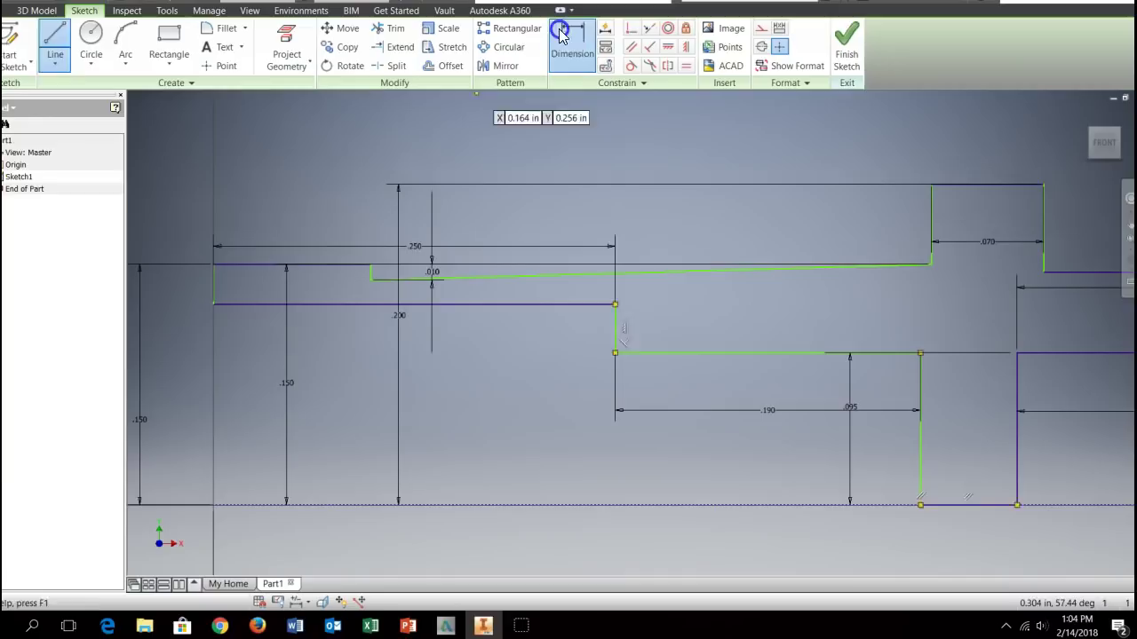
click(269, 266)
click(276, 181)
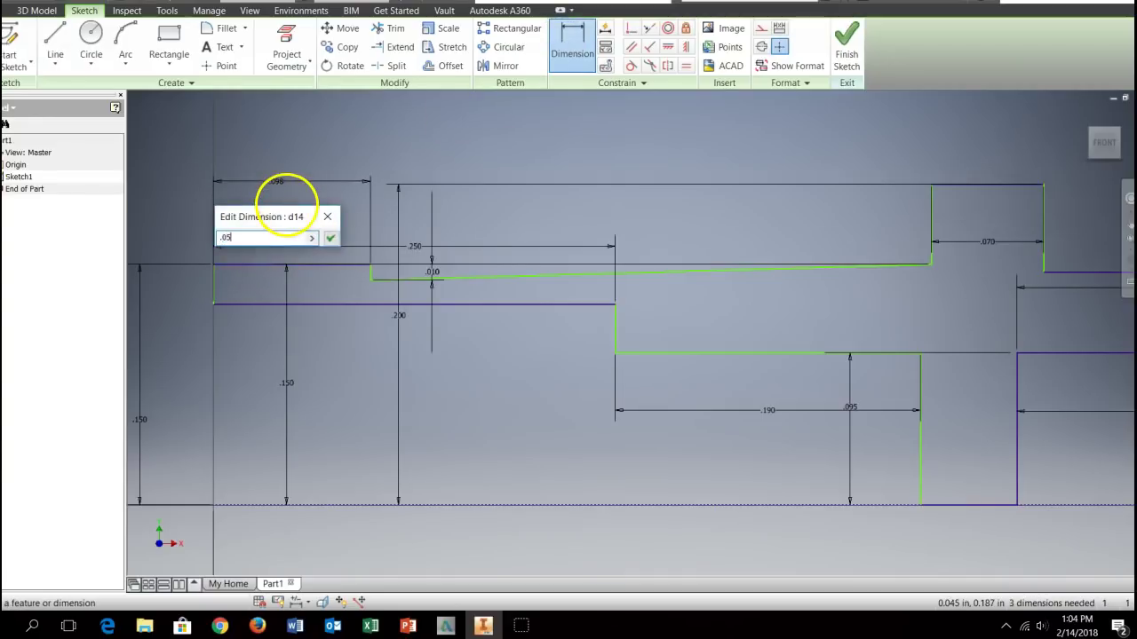
key(Return)
Leave the Dimension command and undo the last value change on the left end's top line.
drag(266, 265, 248, 320)
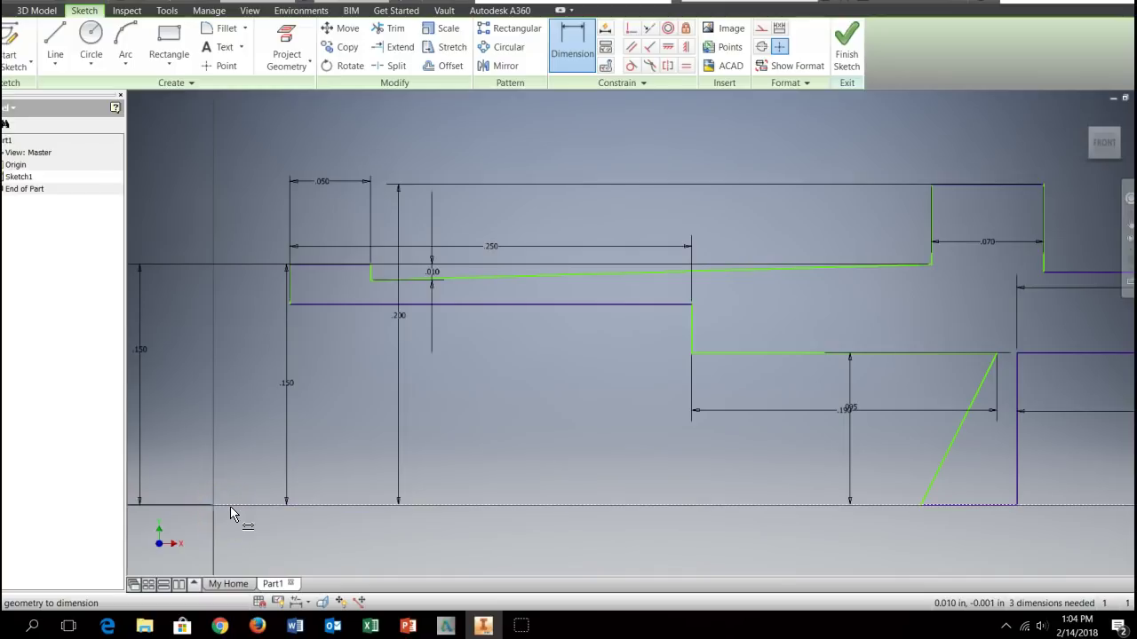
click(447, 326)
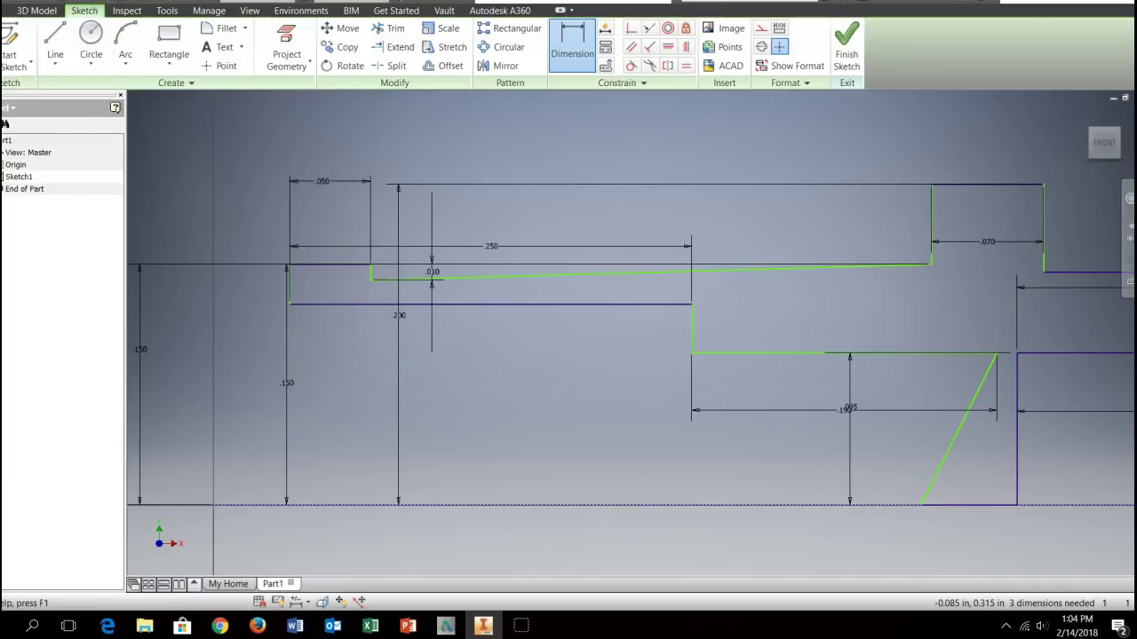
key(ctrl+z)
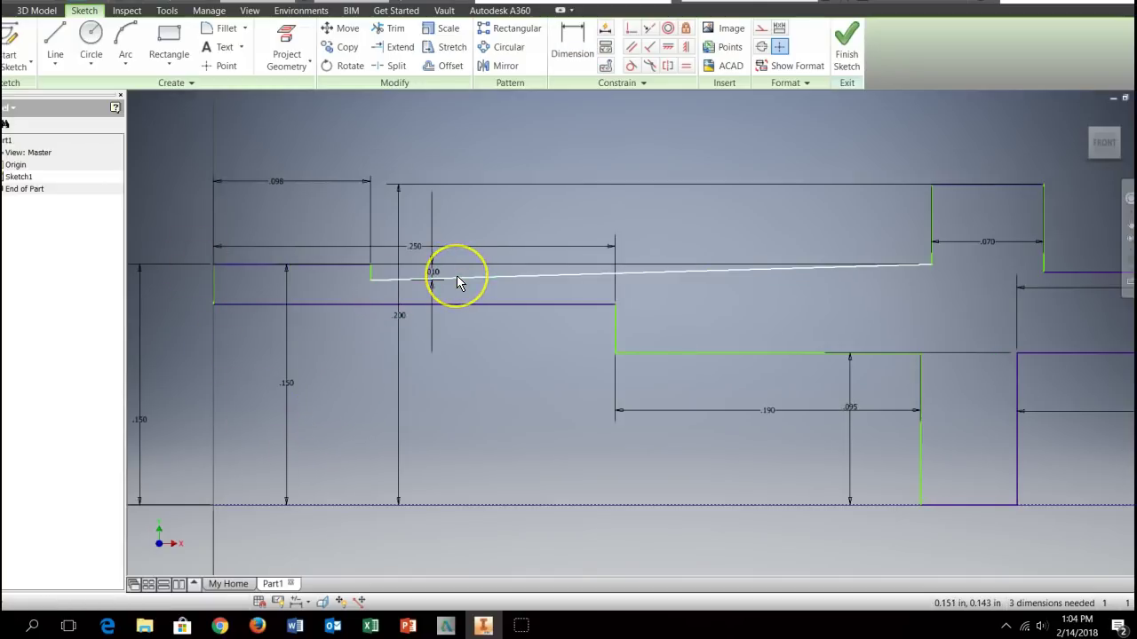
Apply a Fix constraint to the short vertical line at the axle's left end.
click(212, 290)
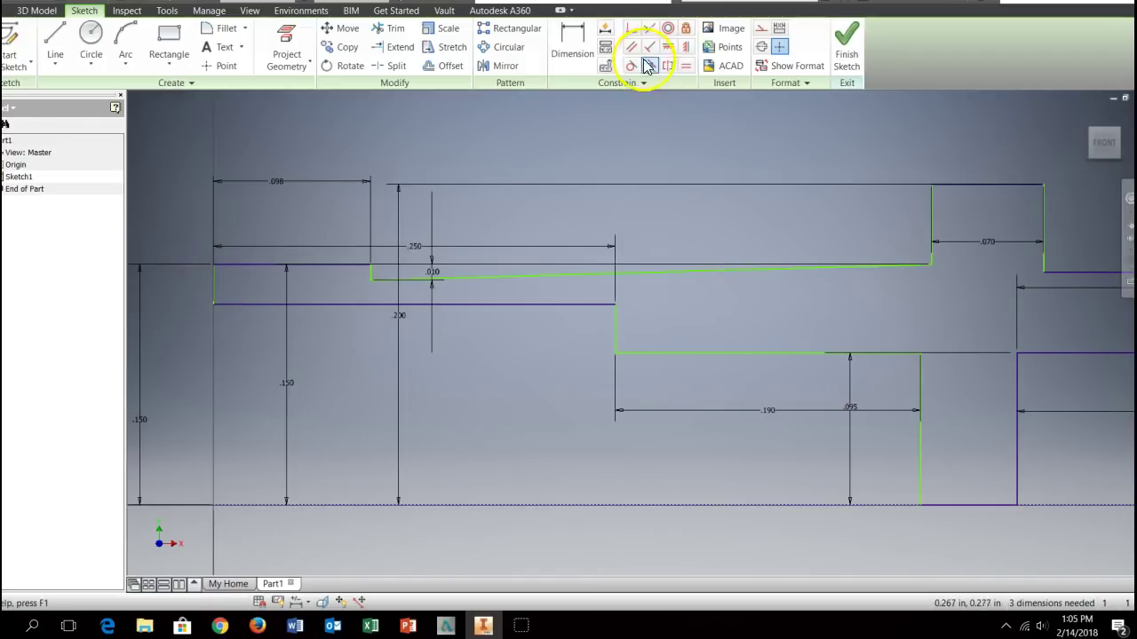
click(685, 32)
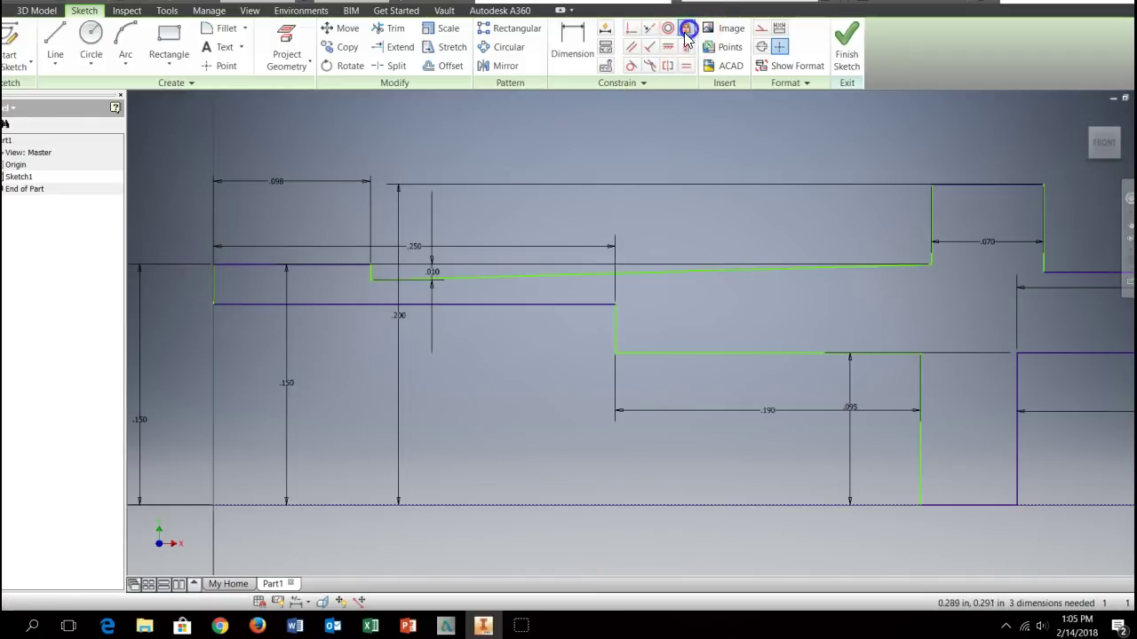
click(214, 278)
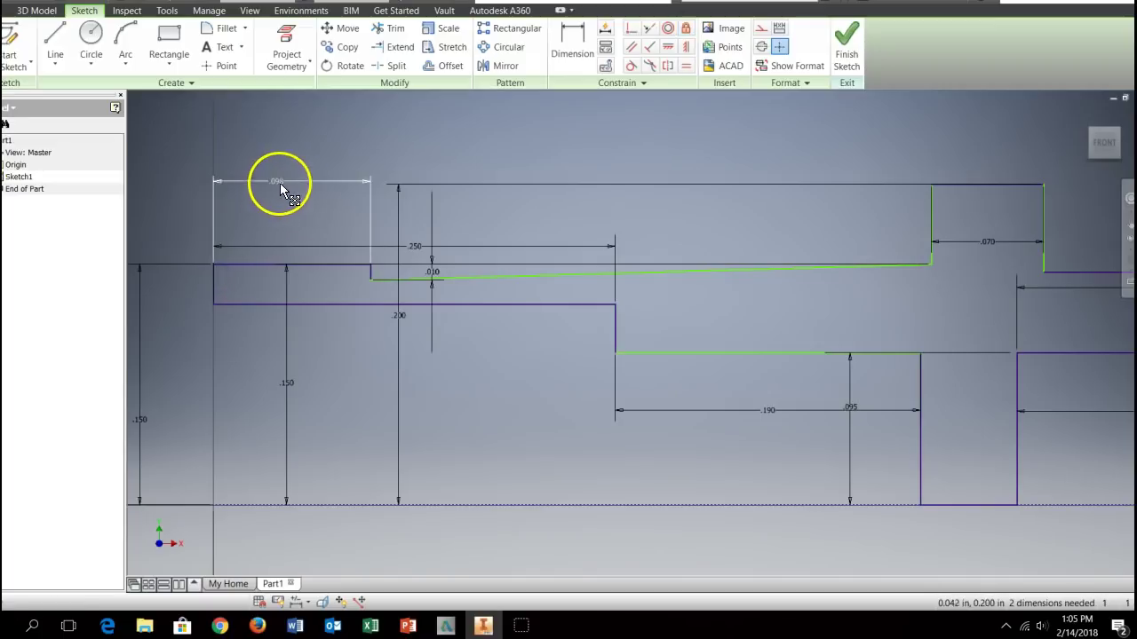
Set the existing length dimension of the left end's top line to .05 in.
double_click(278, 183)
click(271, 239)
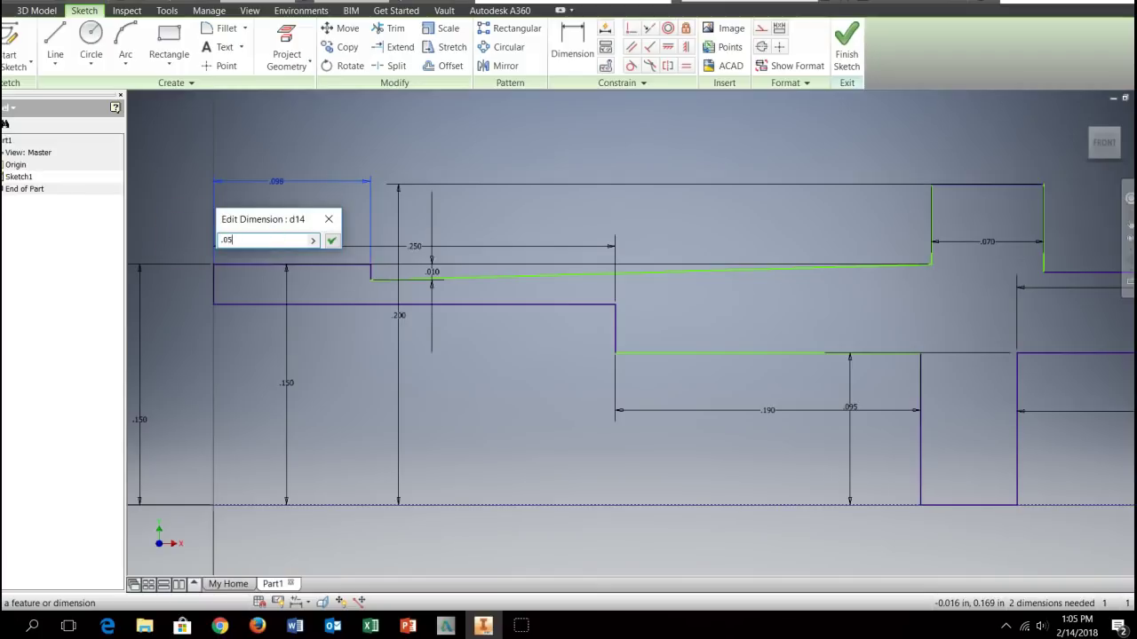
key(Return)
mouse_move(293, 263)
mouse_down()
mouse_move(284, 277)
mouse_move(209, 293)
mouse_up()
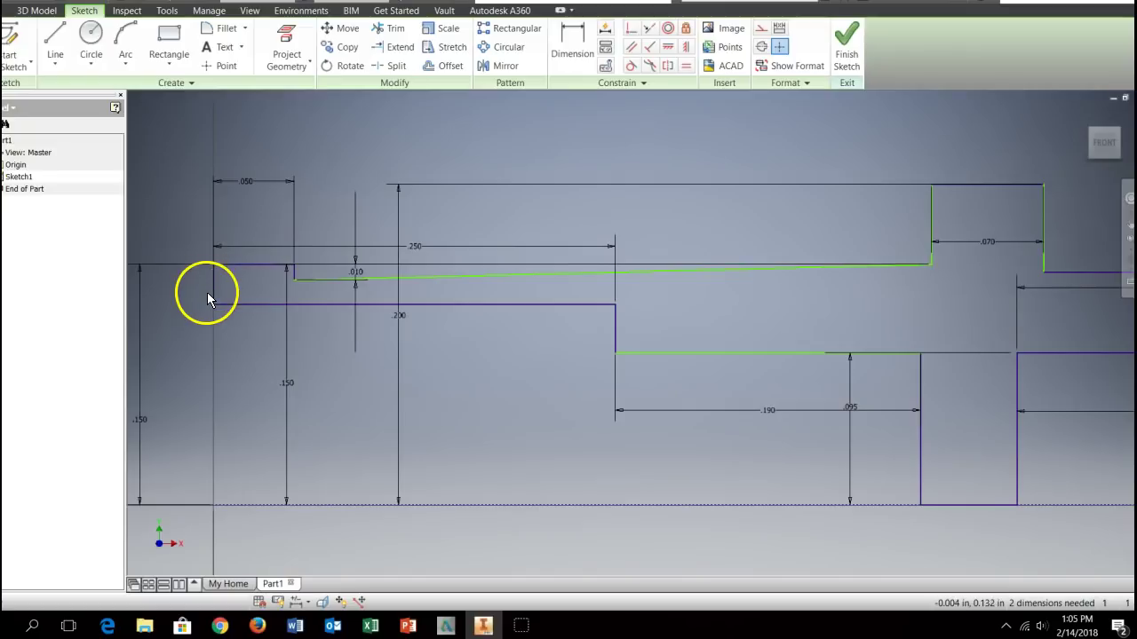
Finish the sketch and revolve the closed profile with full extents around the dashed centerline.
scroll(374, 341, down, 2)
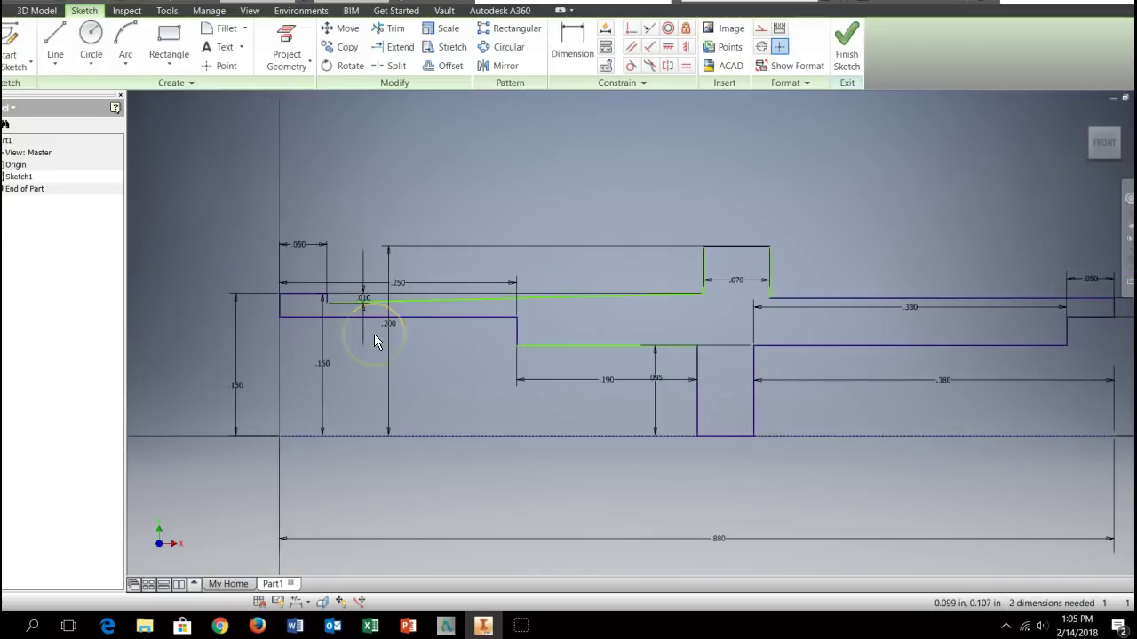
mouse_move(374, 334)
middle_down()
mouse_move(216, 257)
mouse_move(263, 193)
middle_up()
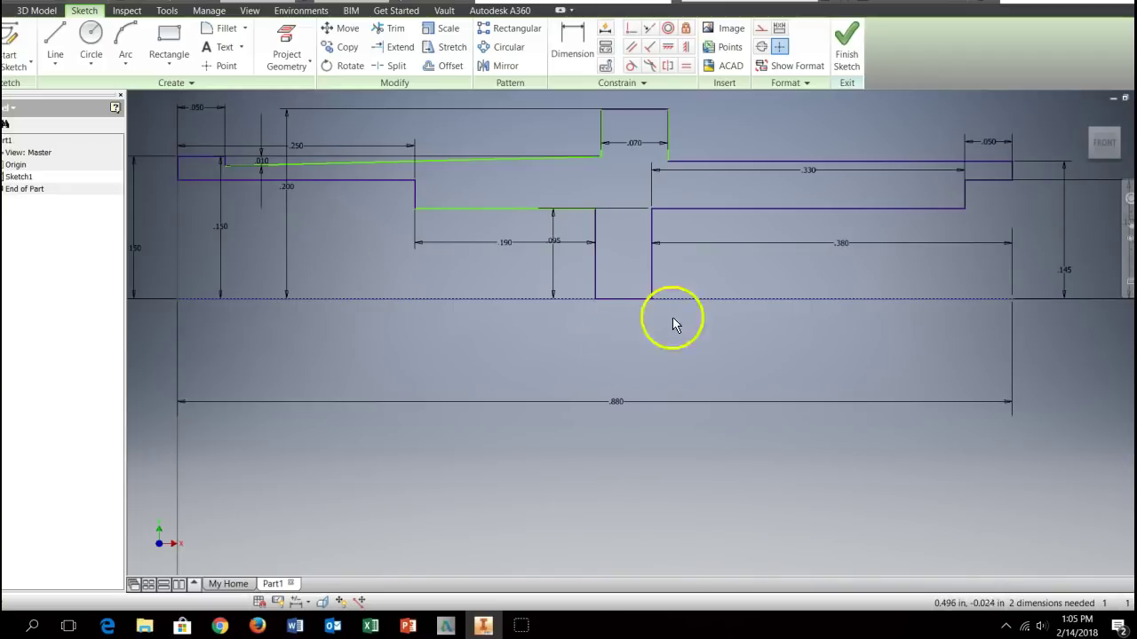
click(845, 40)
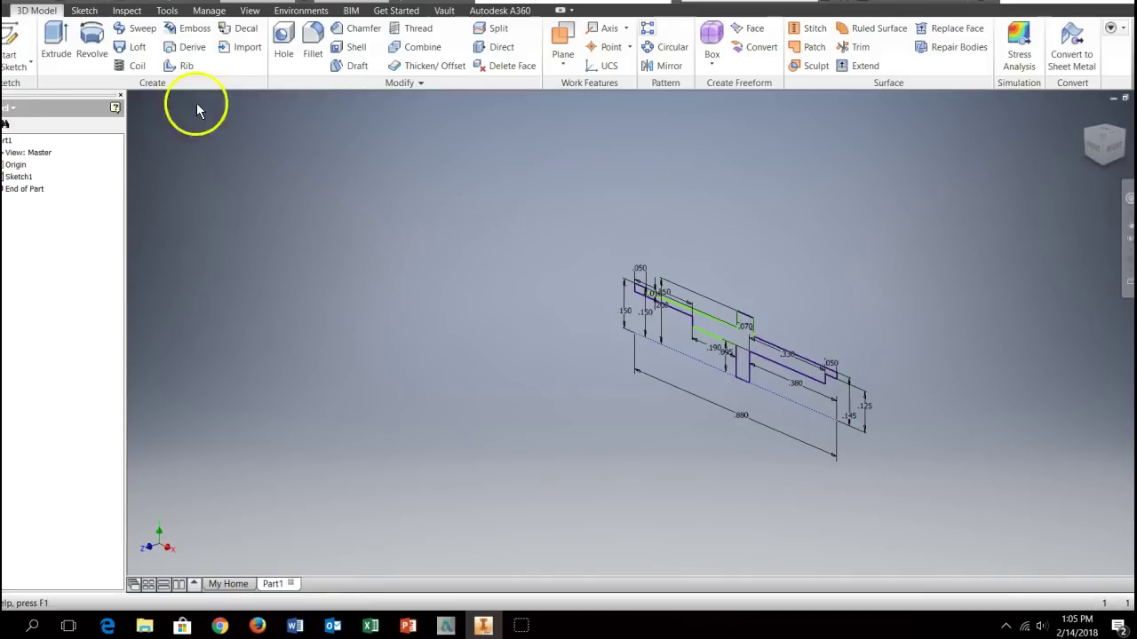
click(92, 40)
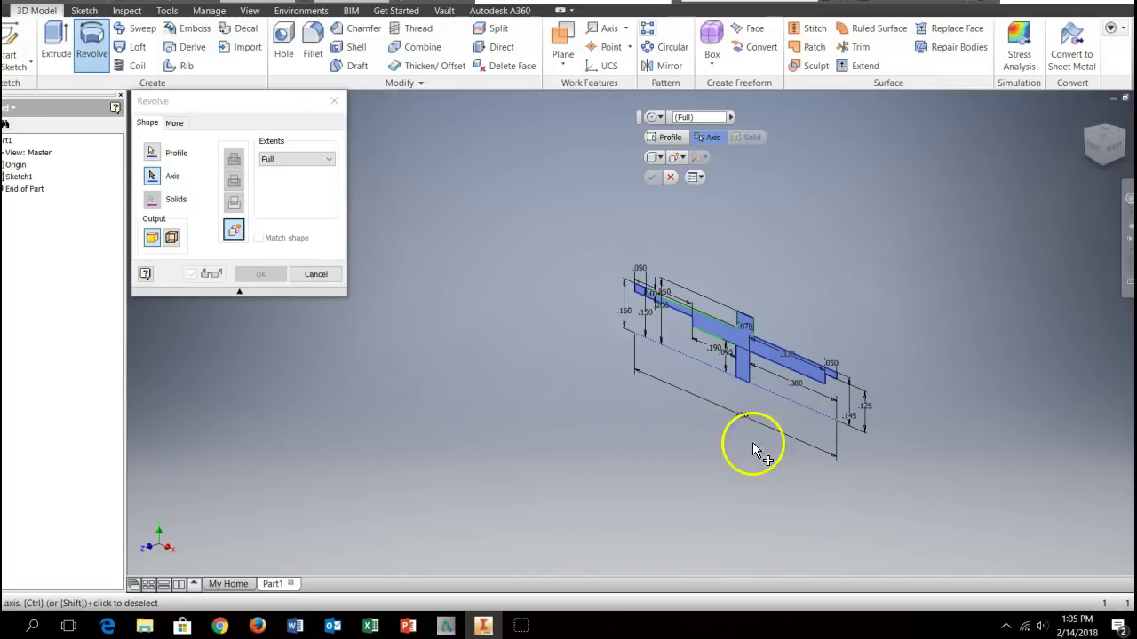
click(713, 373)
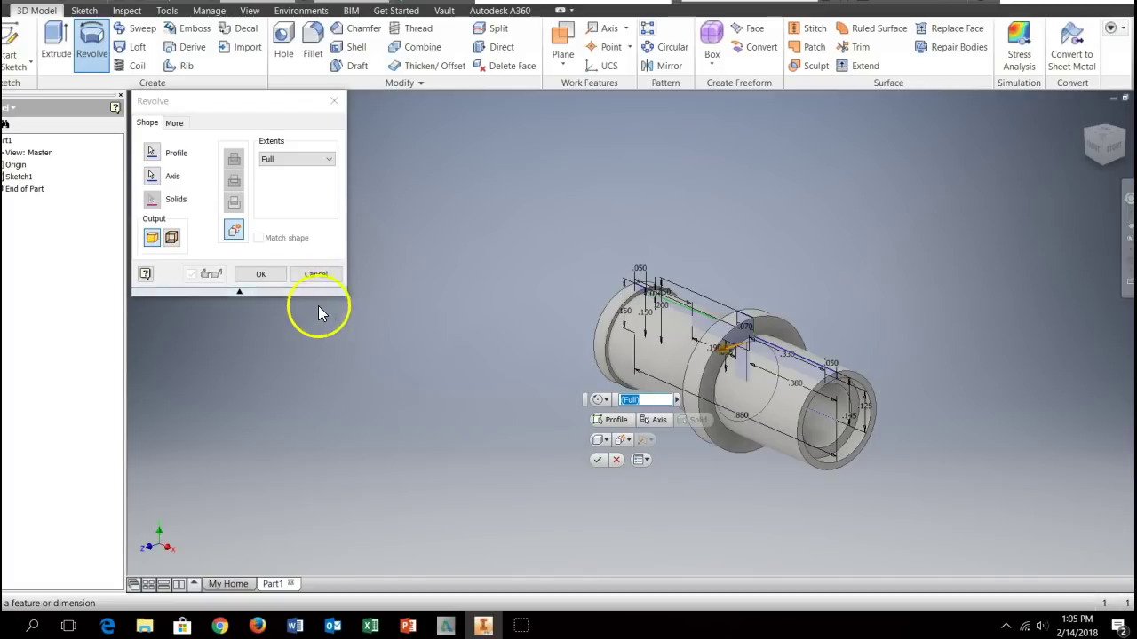
click(254, 270)
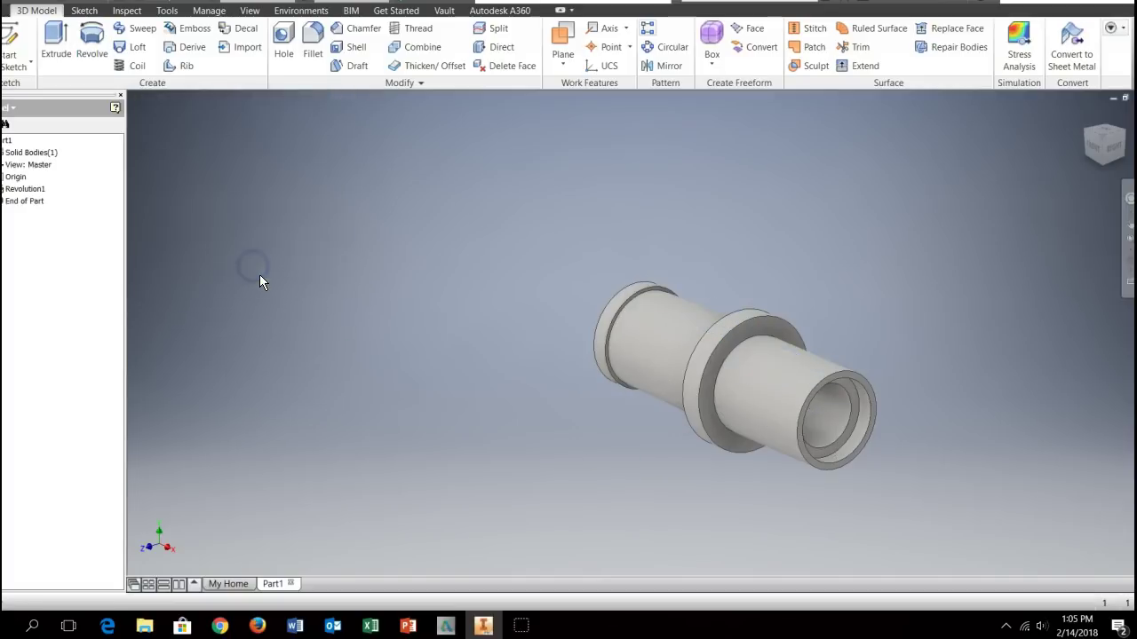
Inspect the revolved axle from its left end, and switch to Word to examine the slot dimensions and instructions.
shift+middle_drag(367, 418, 513, 360)
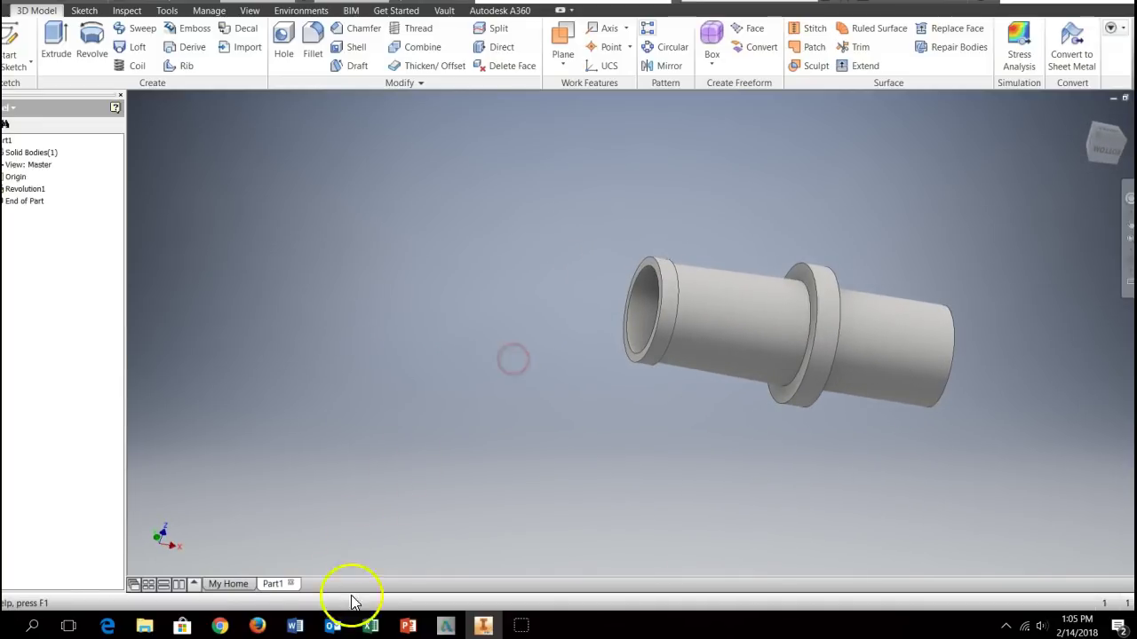
click(297, 627)
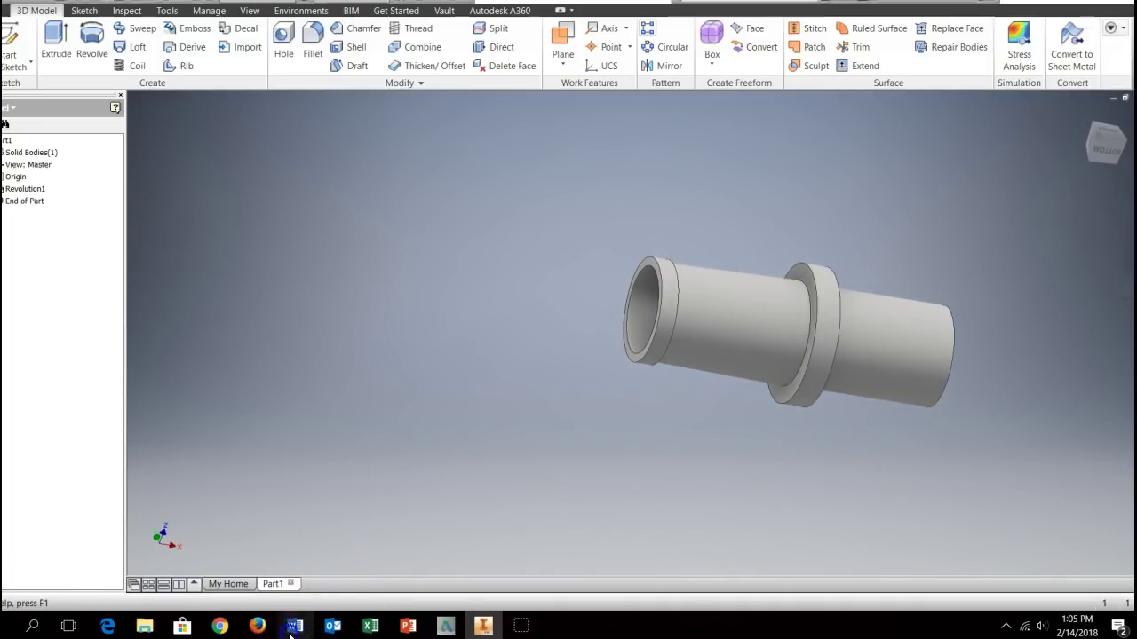
scroll(379, 334, up, 6)
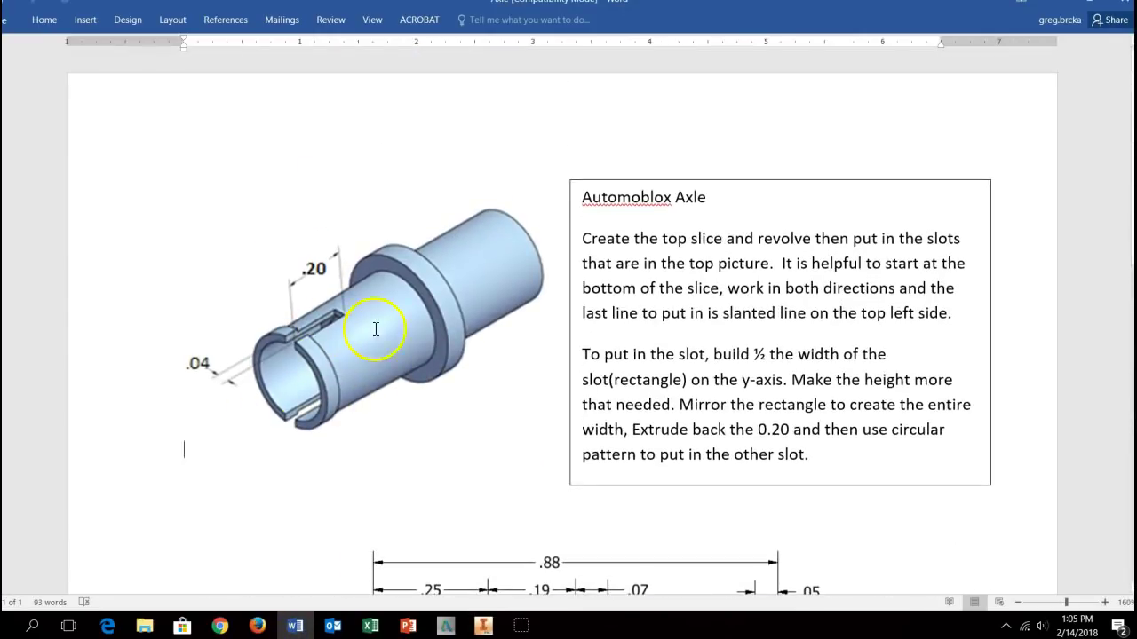
scroll(391, 471, down, 4)
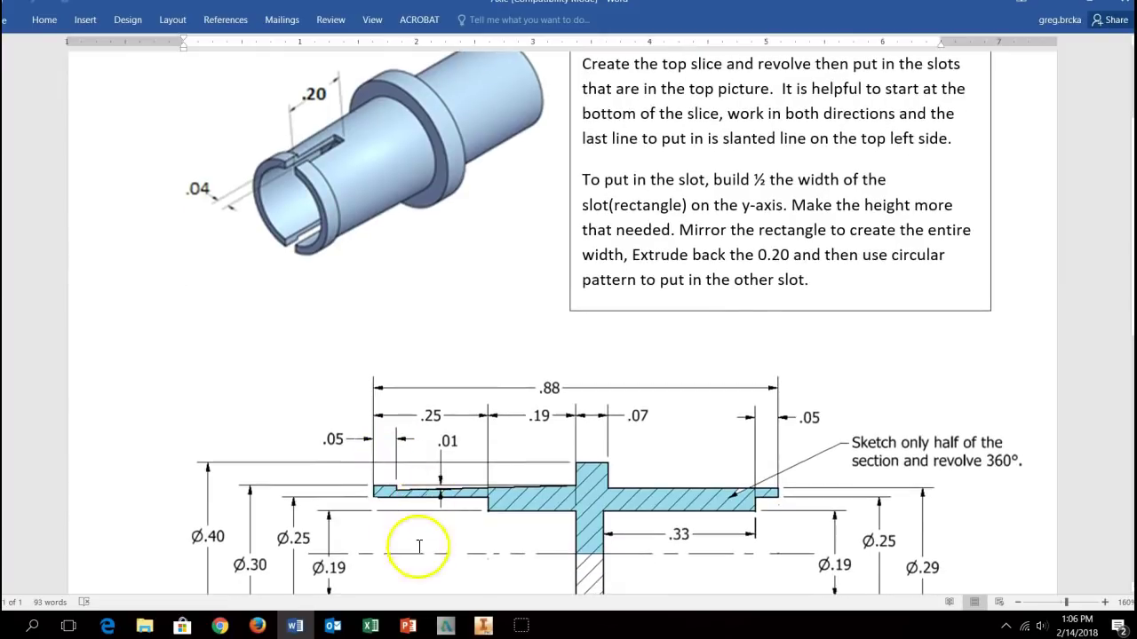
scroll(400, 391, up, 3)
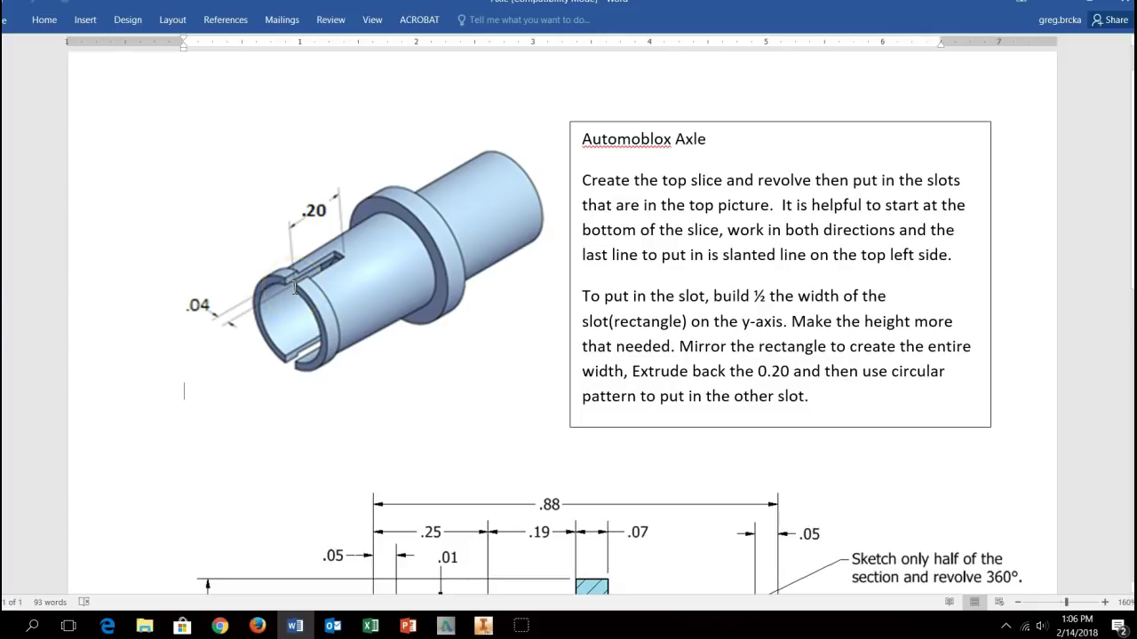
scroll(359, 325, down, 3)
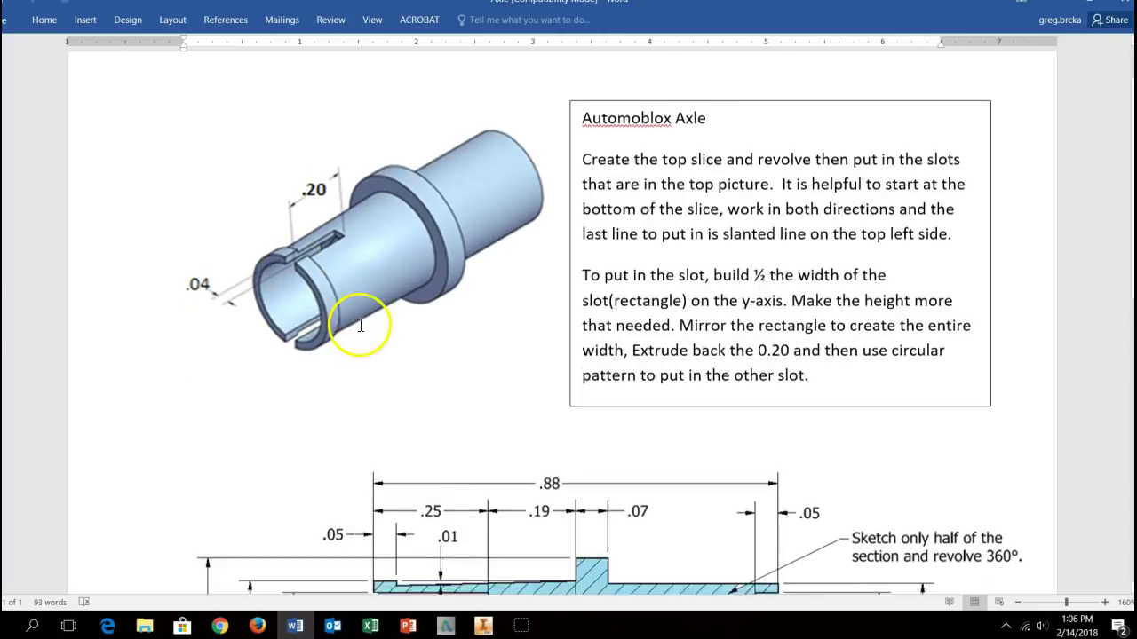
Return from the Word drawing to Inventor and make the XY origin plane visible through the axle.
scroll(360, 324, down, 3)
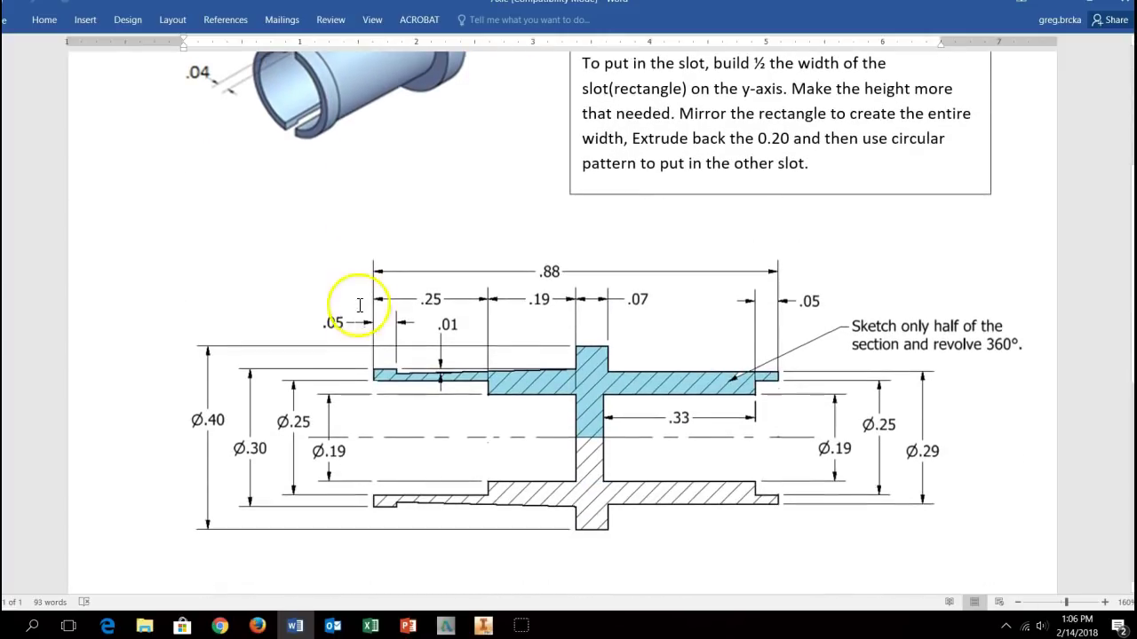
click(483, 626)
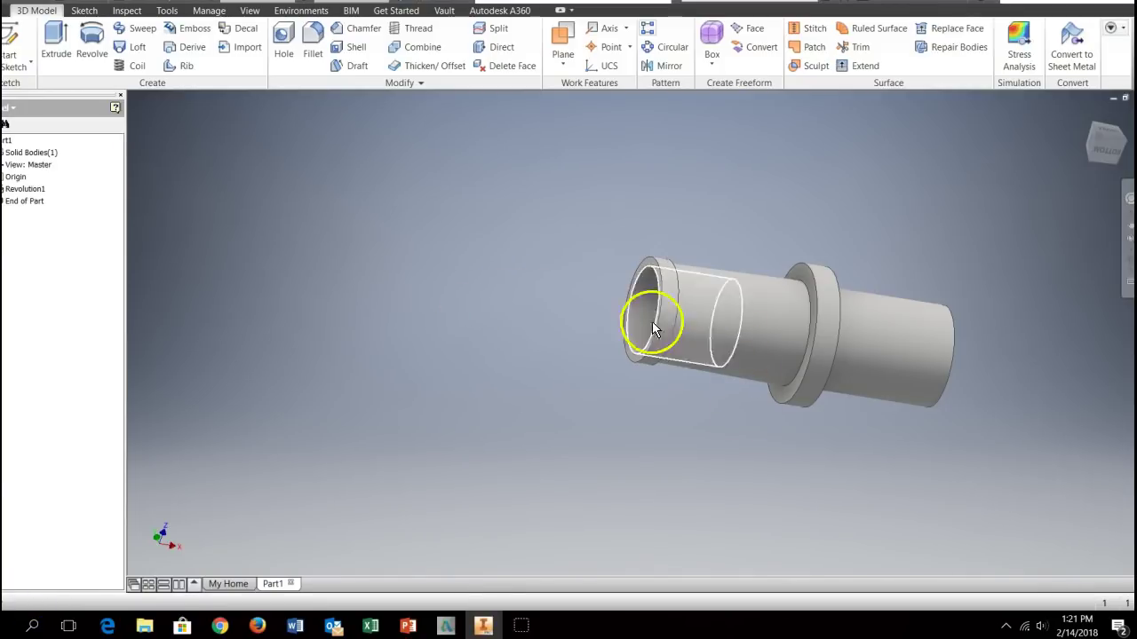
shift+middle_drag(588, 327, 507, 300)
shift+middle_drag(851, 342, 569, 326)
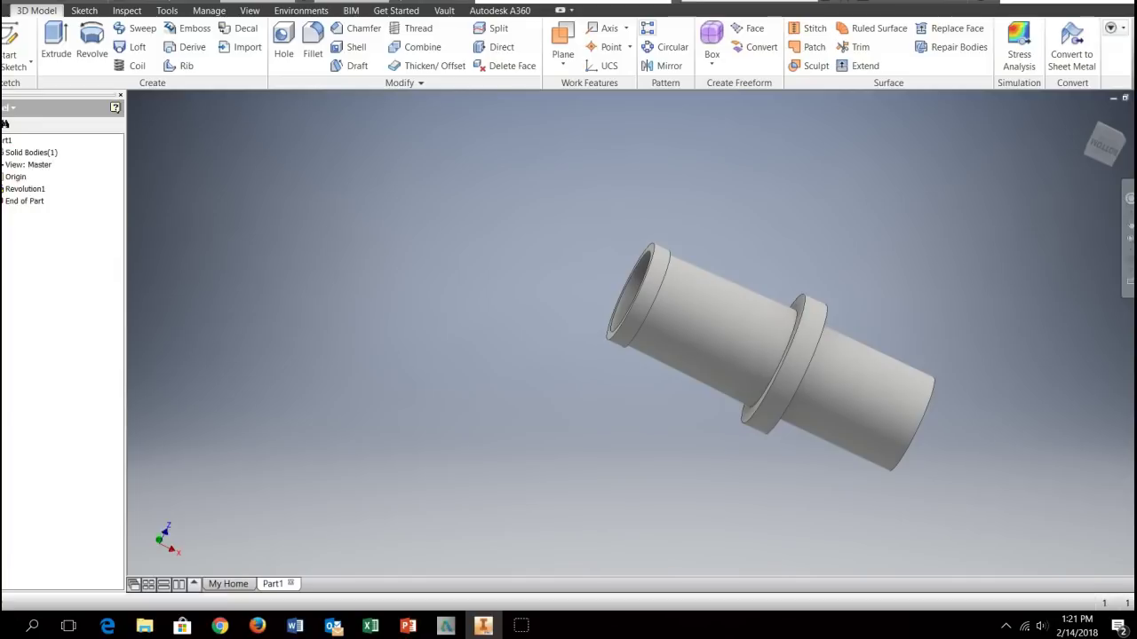
click(3, 176)
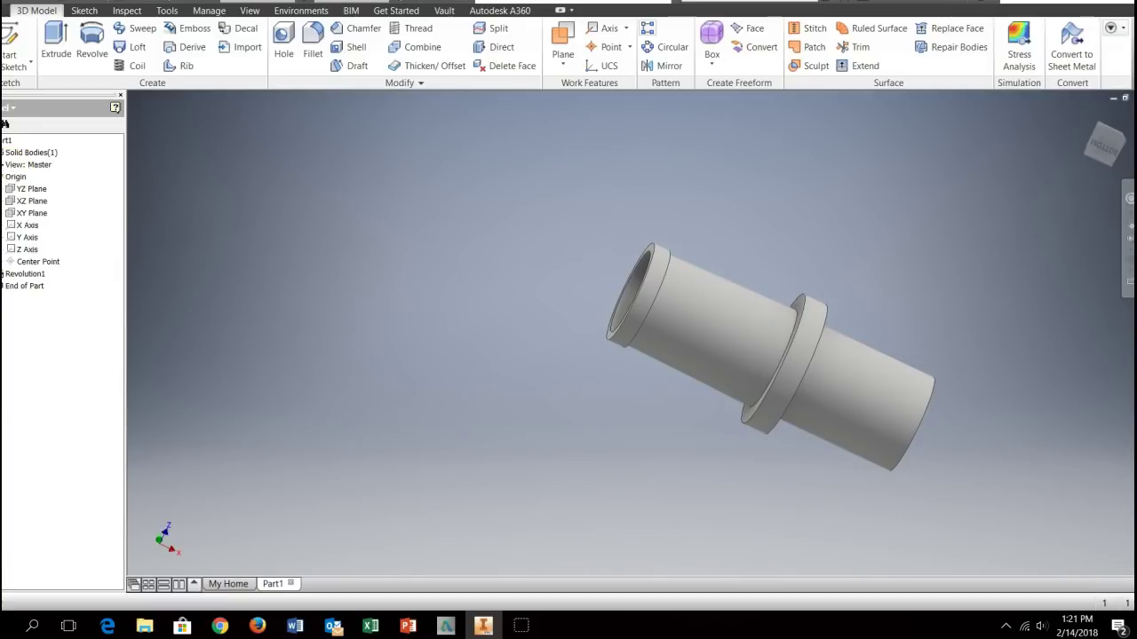
click(37, 215)
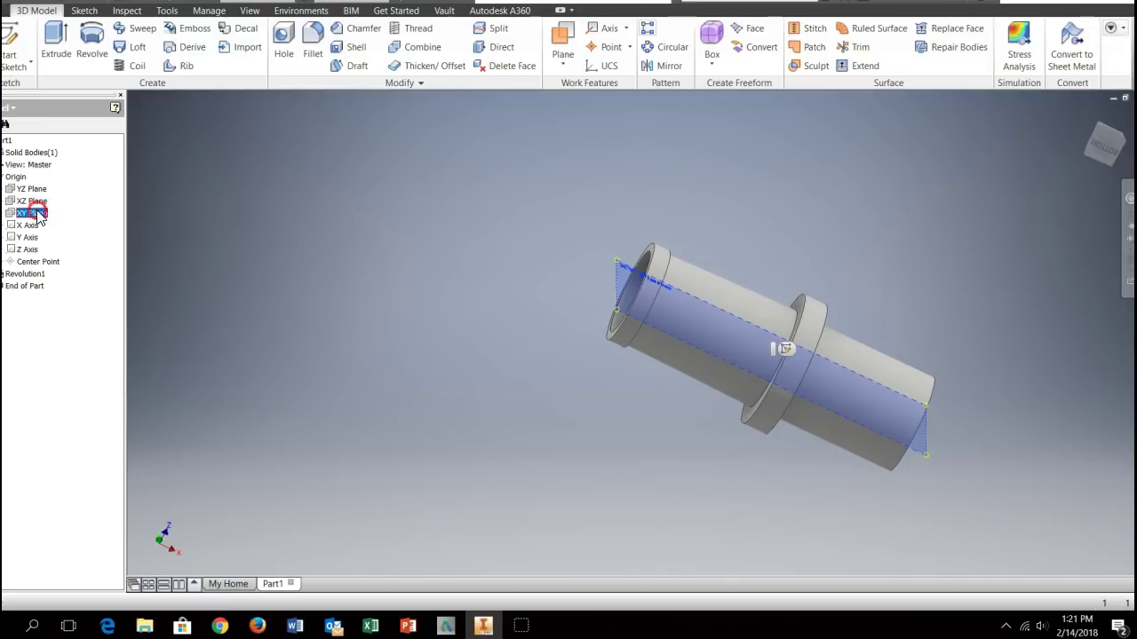
right_click(39, 218)
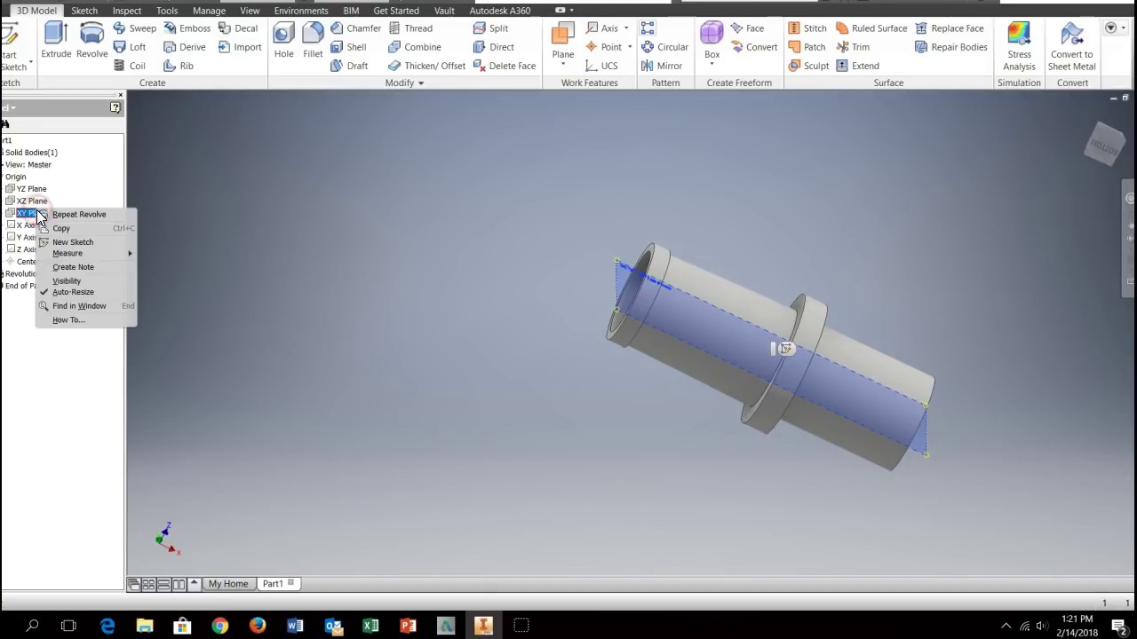
click(67, 281)
Start a new sketch on the XY plane and view it face-on.
shift+middle_drag(439, 257, 450, 282)
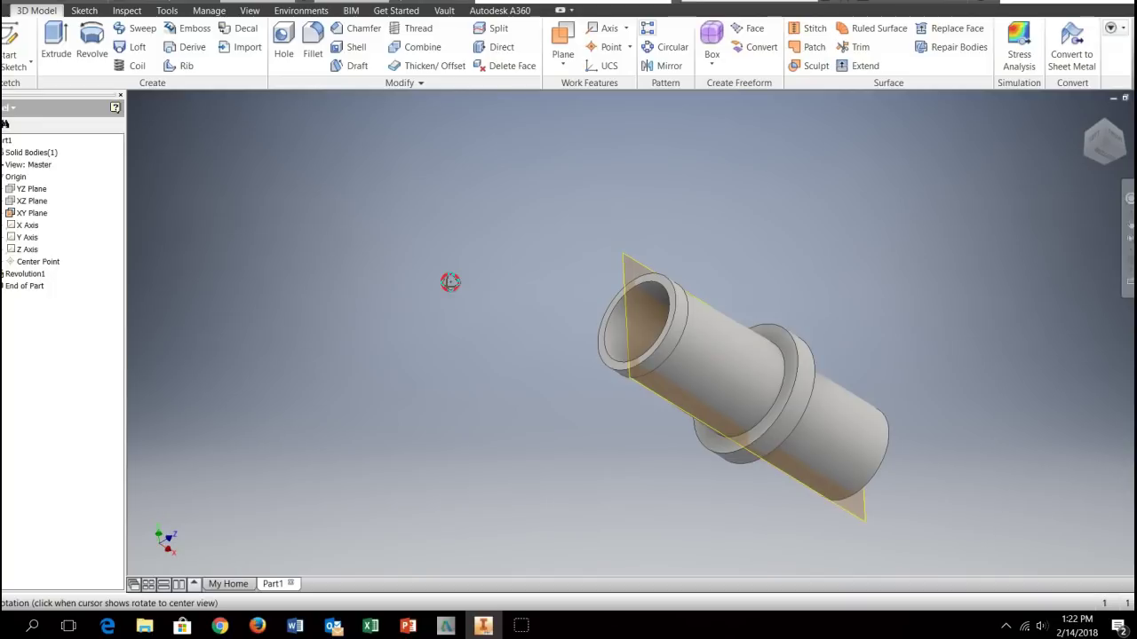
right_click(628, 263)
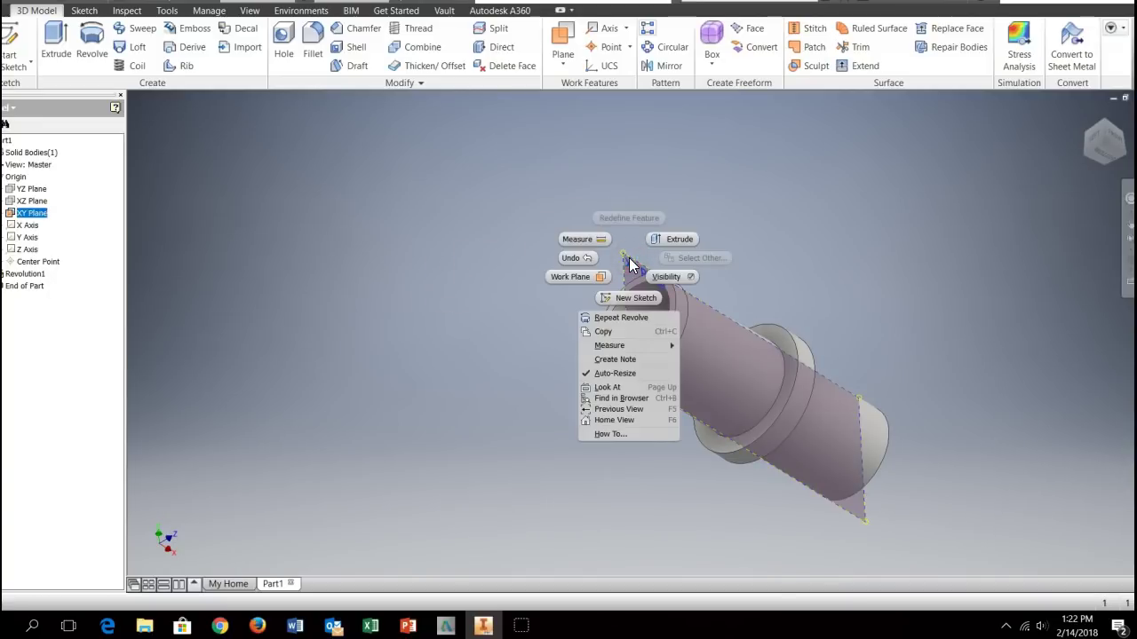
click(624, 296)
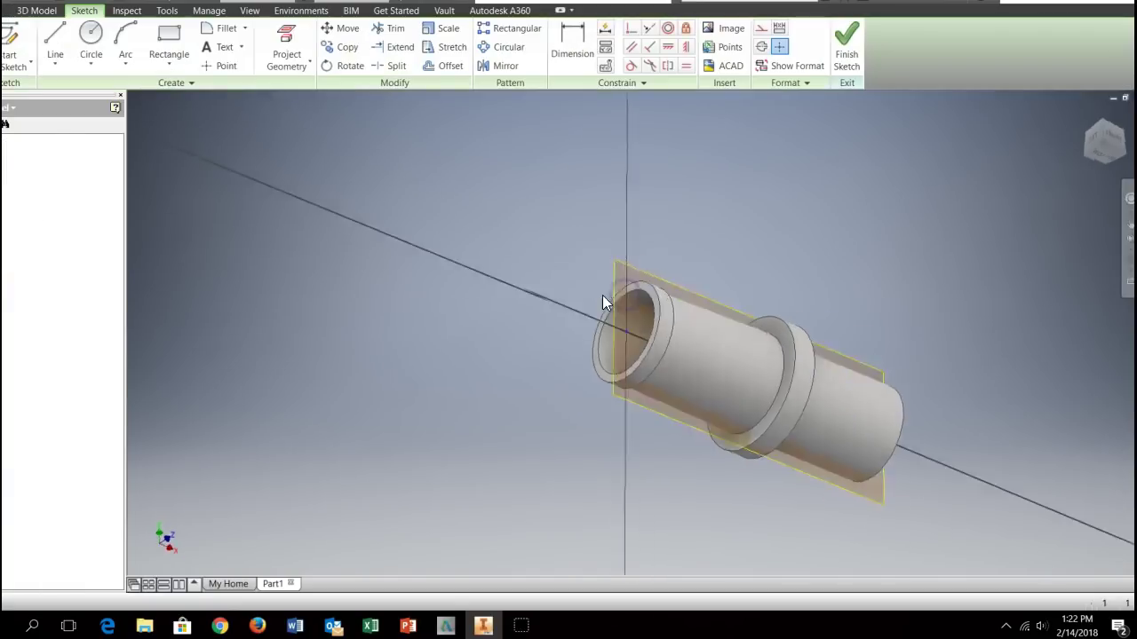
click(524, 294)
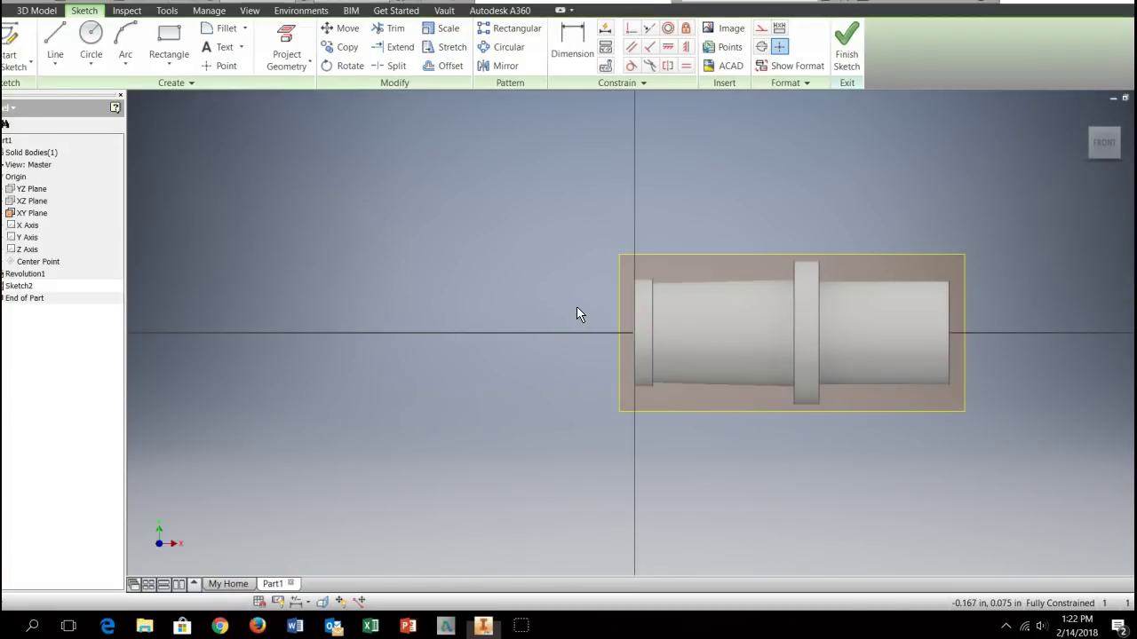
key(super+p)
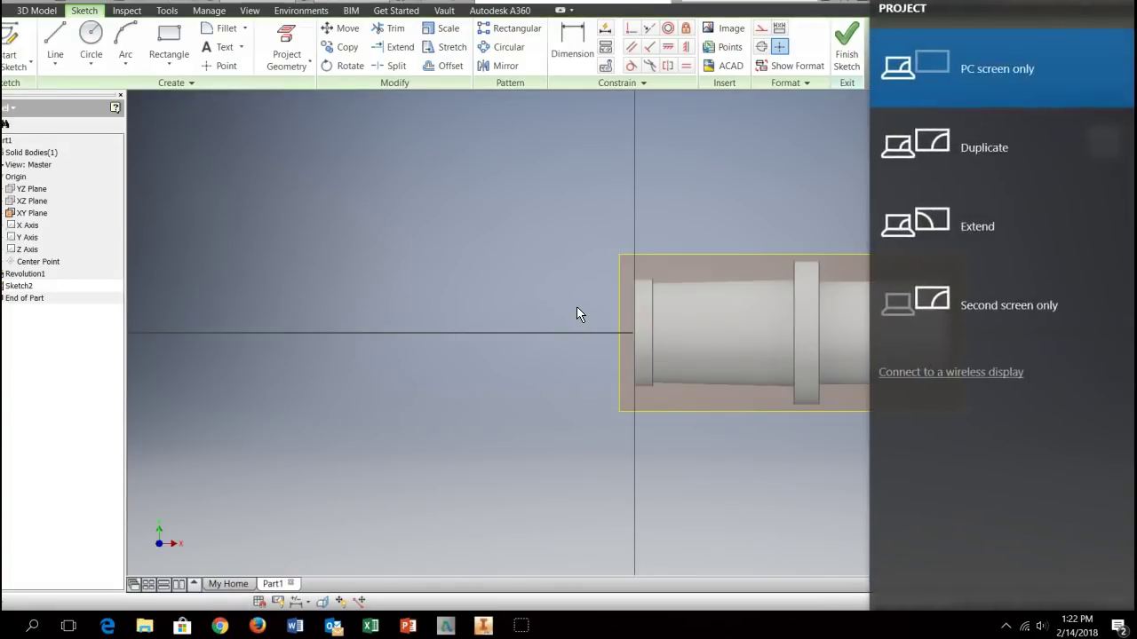
click(731, 166)
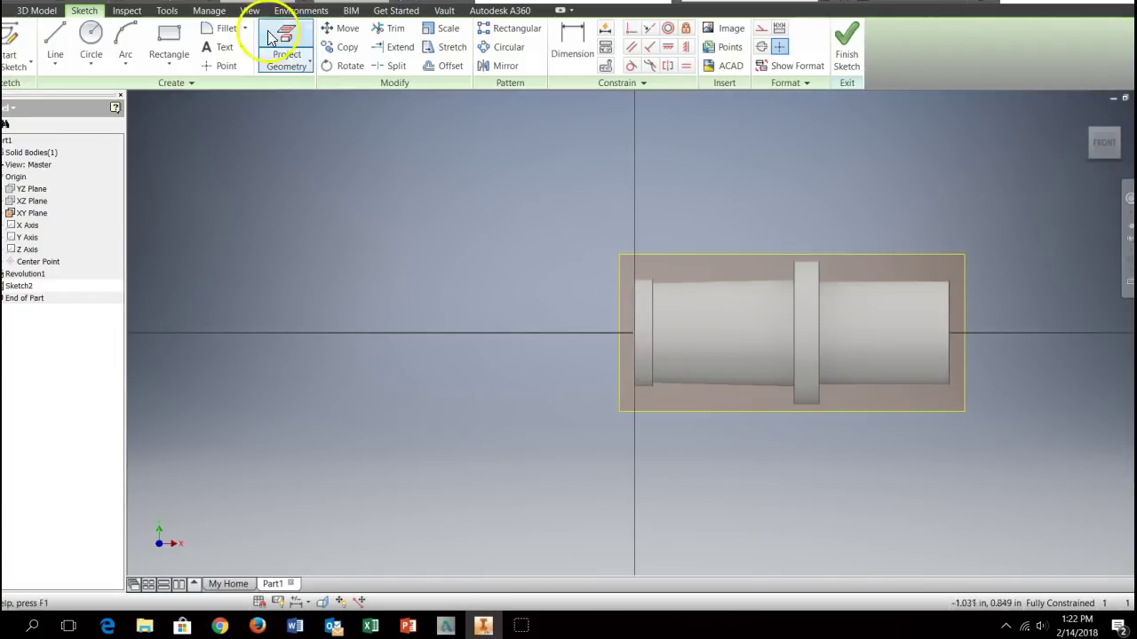
right_click(648, 297)
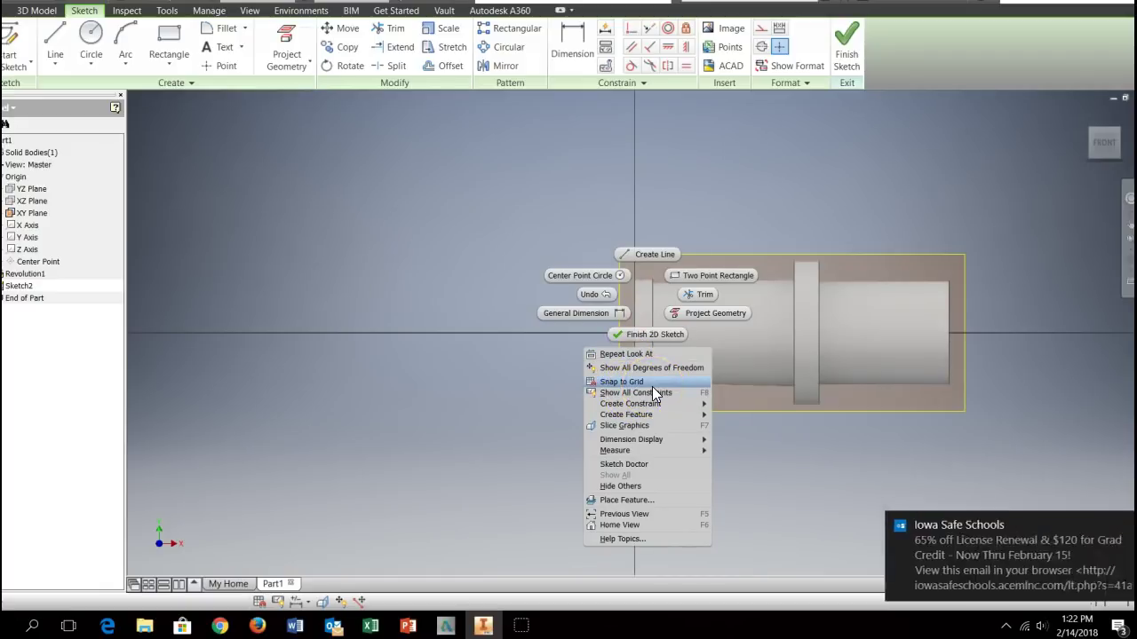
click(453, 359)
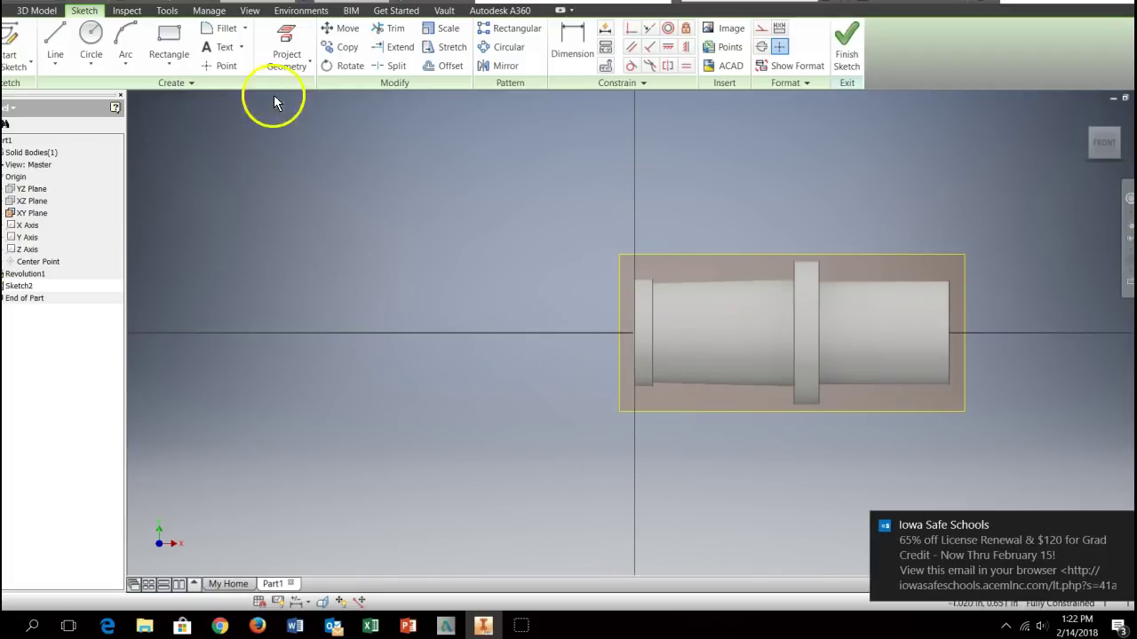
Project the upper and lower outer edges of the axle's end lip and adjoining tapered section into the sketch.
click(295, 43)
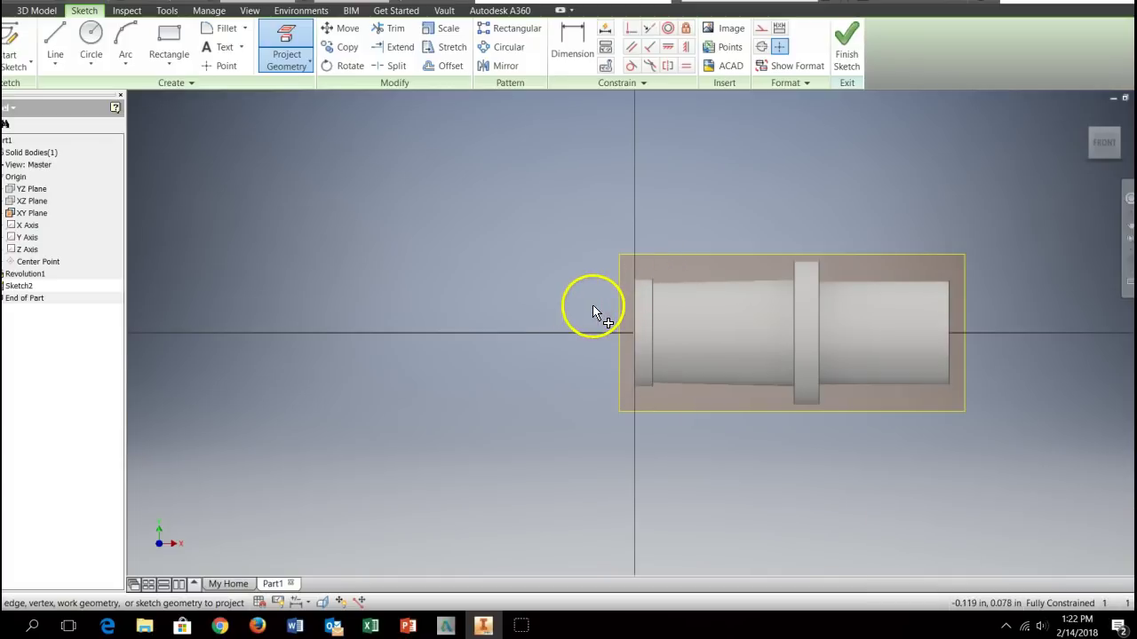
click(641, 282)
click(667, 280)
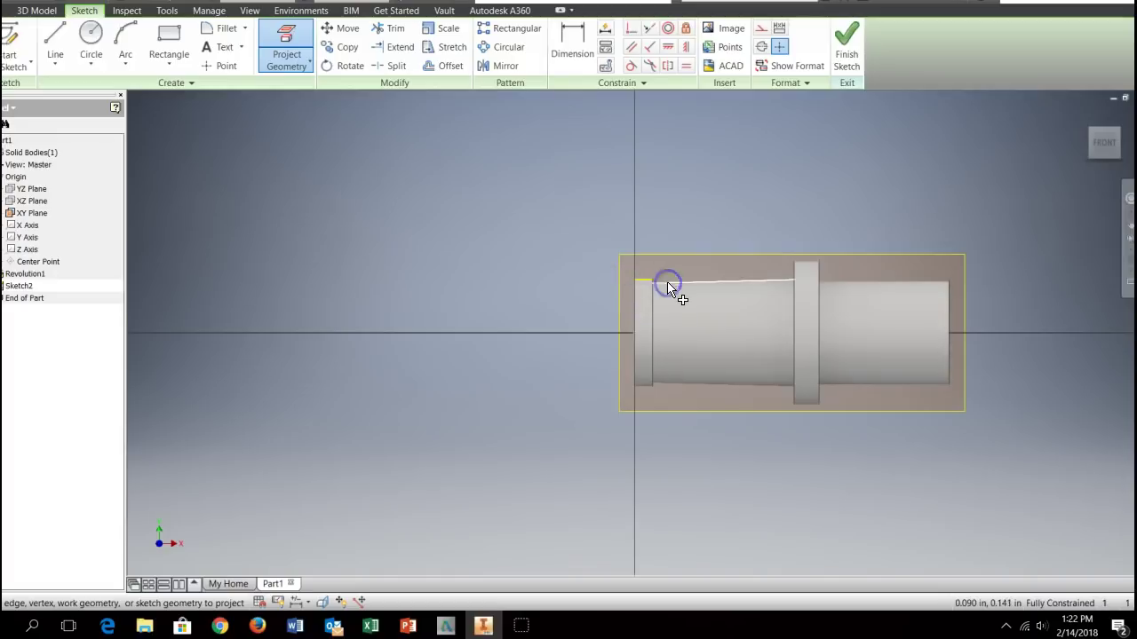
click(639, 387)
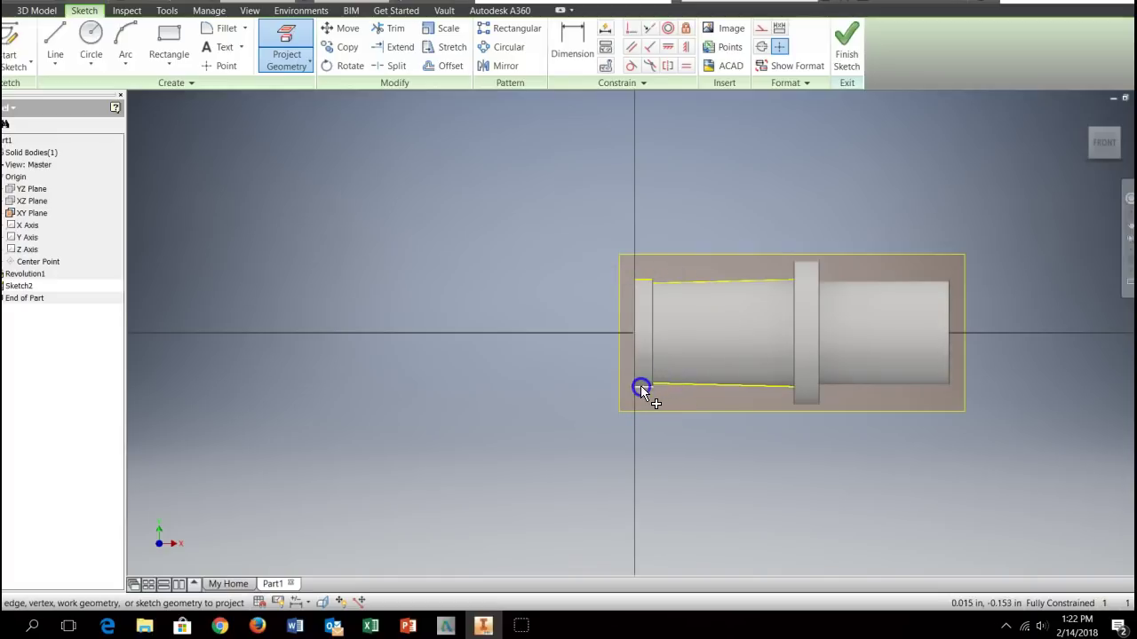
right_click(648, 327)
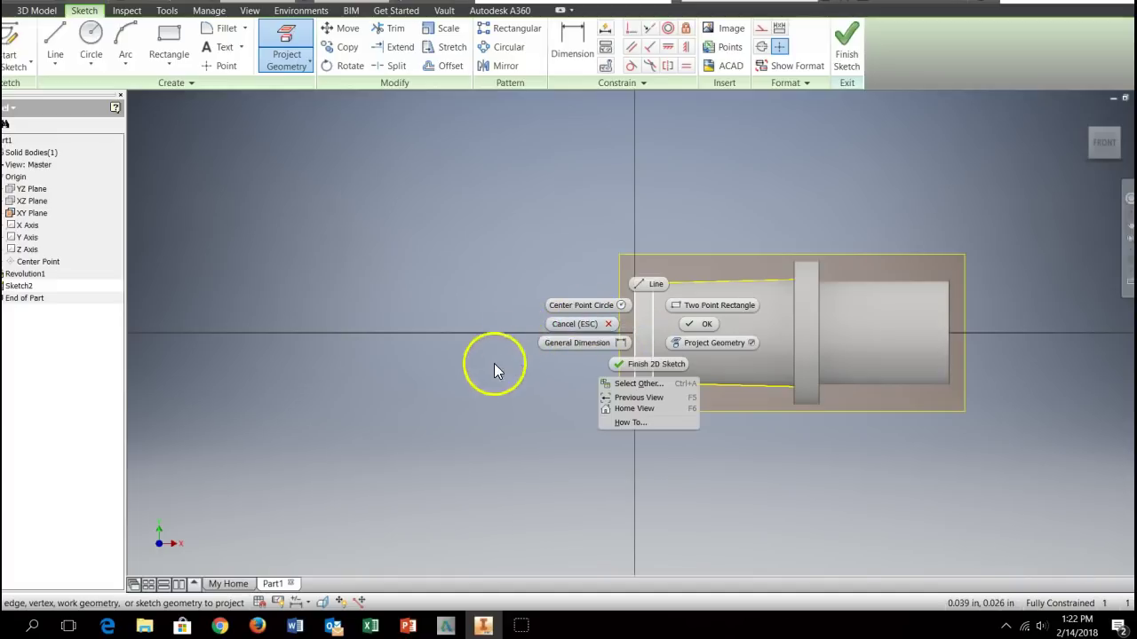
click(477, 391)
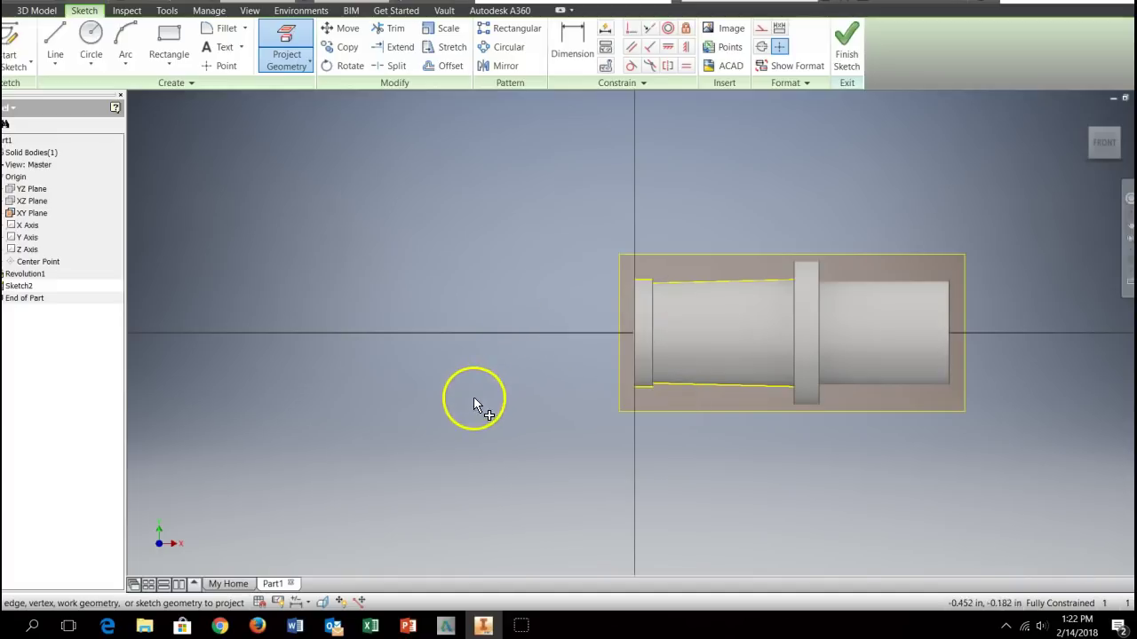
right_click(639, 316)
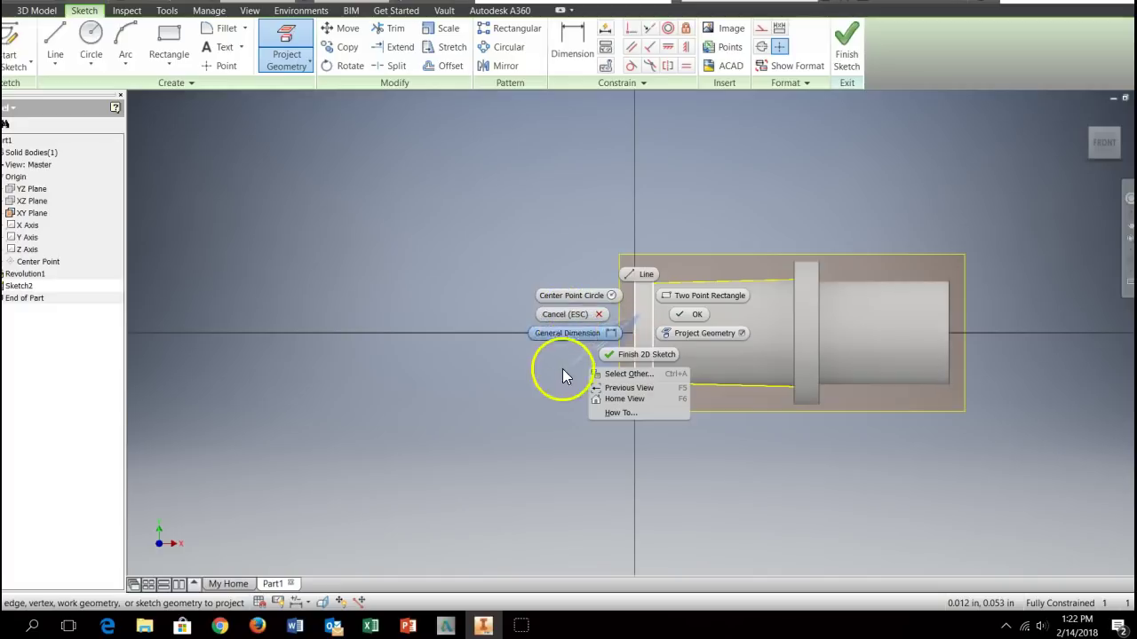
click(561, 380)
right_click(622, 282)
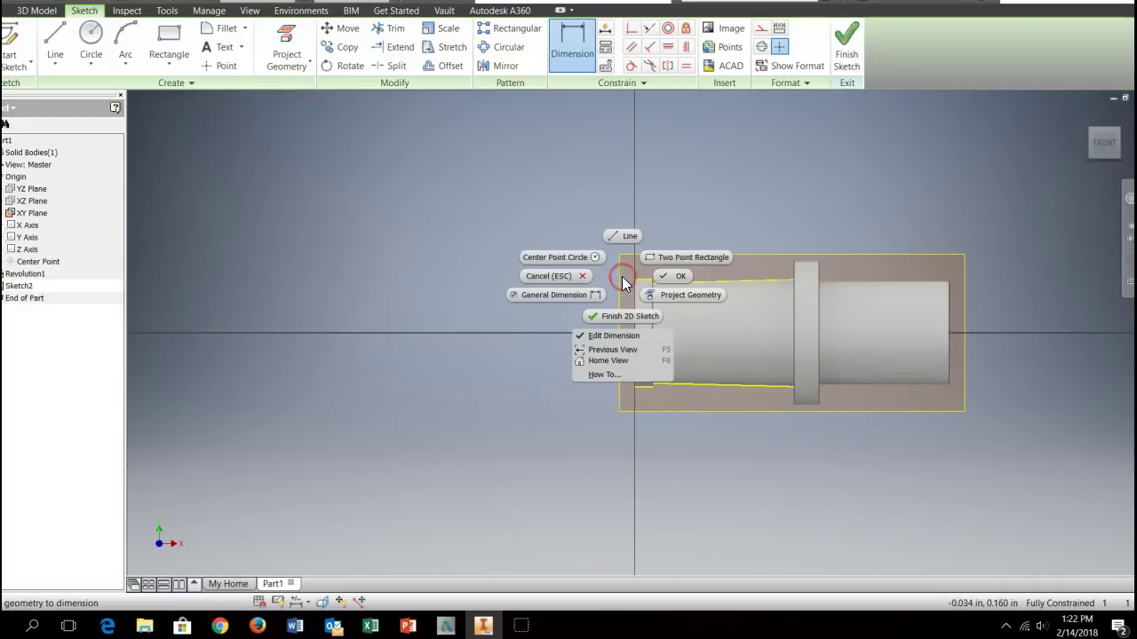
click(569, 330)
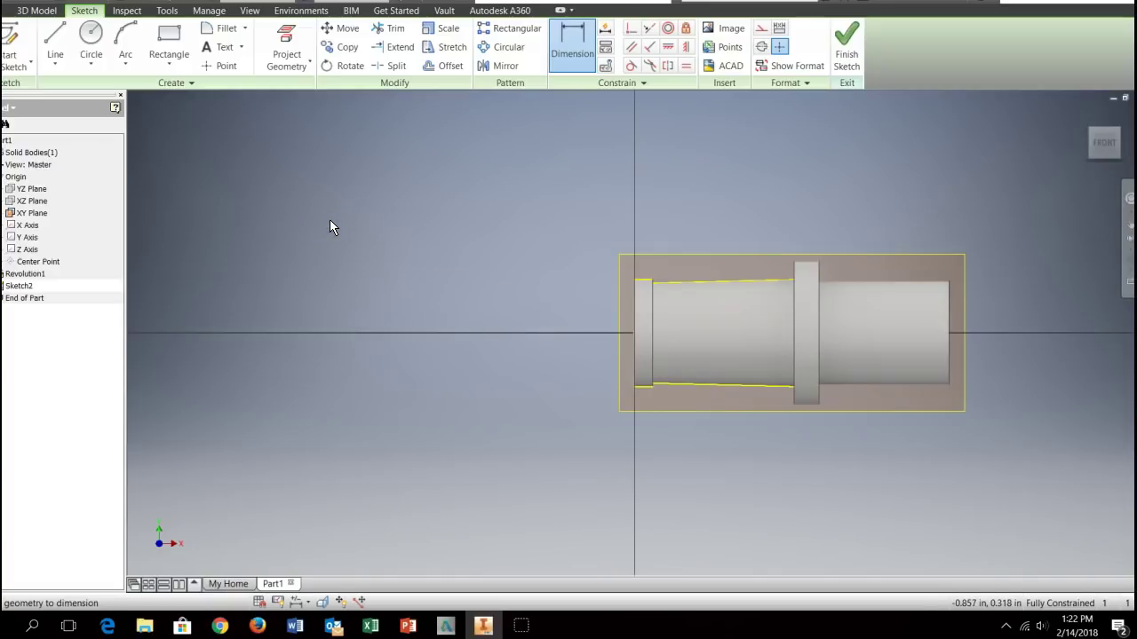
key(Escape)
Slice the graphics at the XY sketch plane to expose the axle's interior.
click(648, 251)
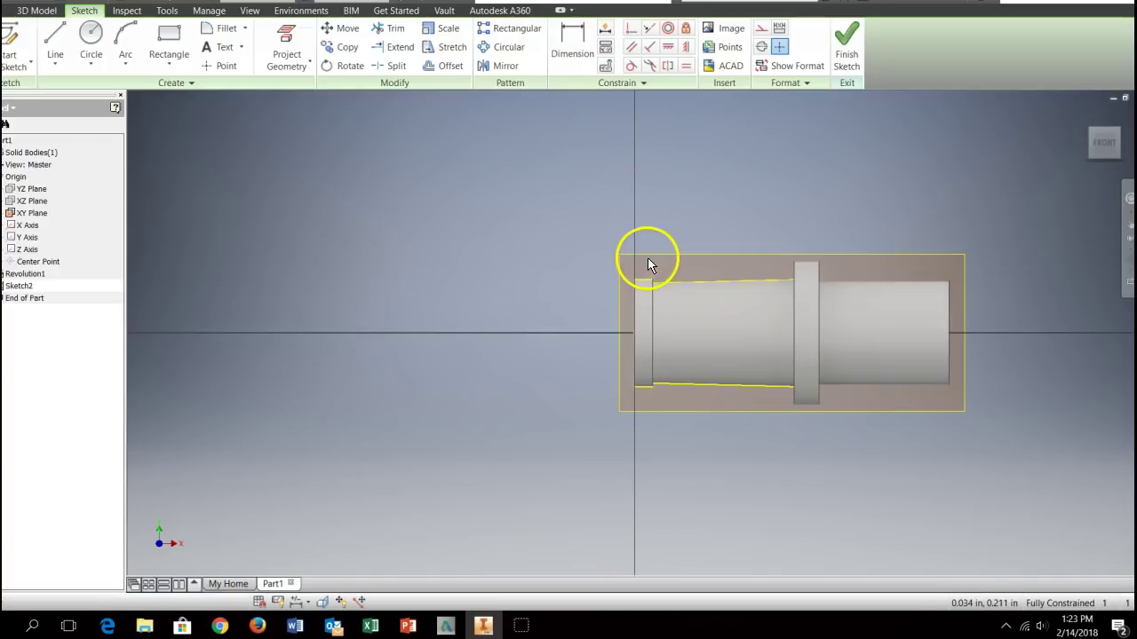
right_click(649, 258)
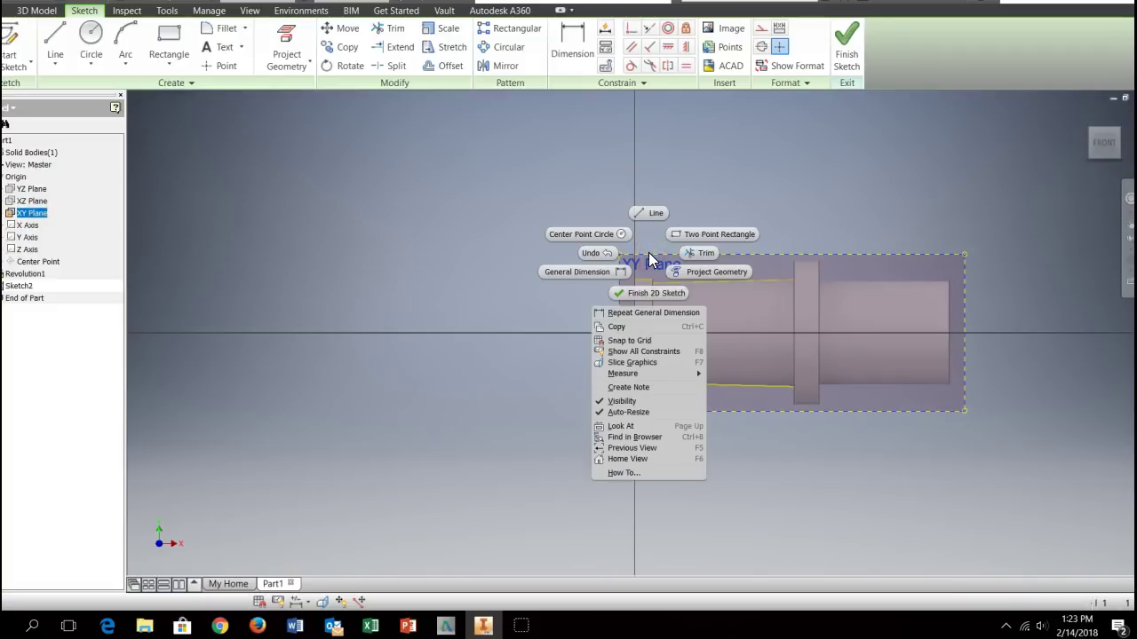
click(634, 364)
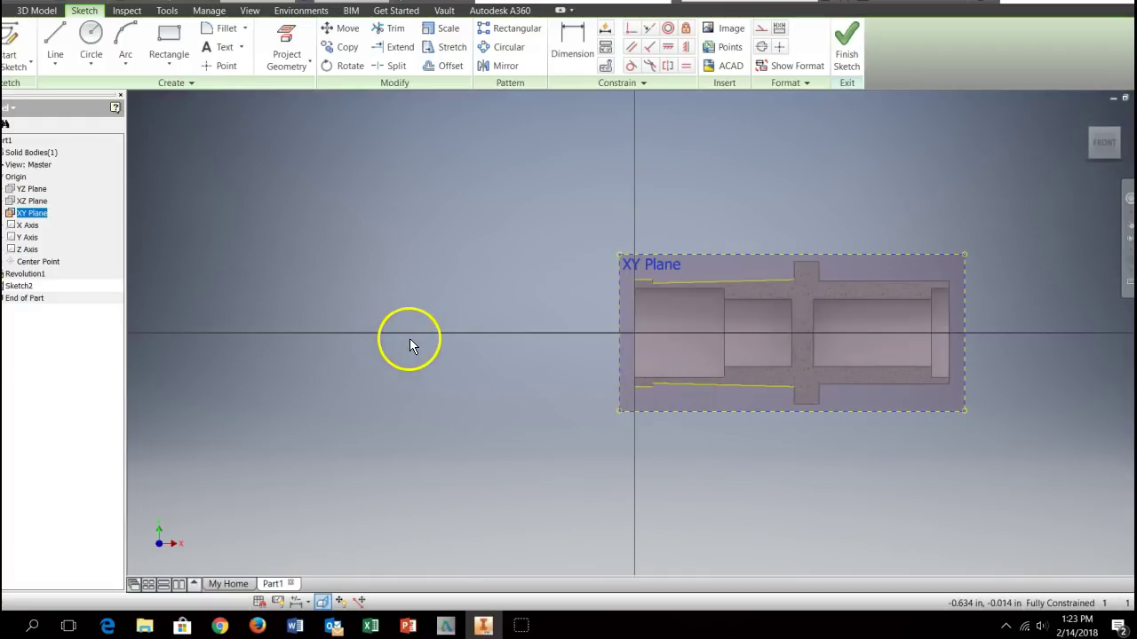
Sketch a two-point rectangle across the centerline at the axle's left end, starting outside the part and reaching about 0.22 in into it.
scroll(410, 339, down, 3)
middle_drag(414, 343, 139, 325)
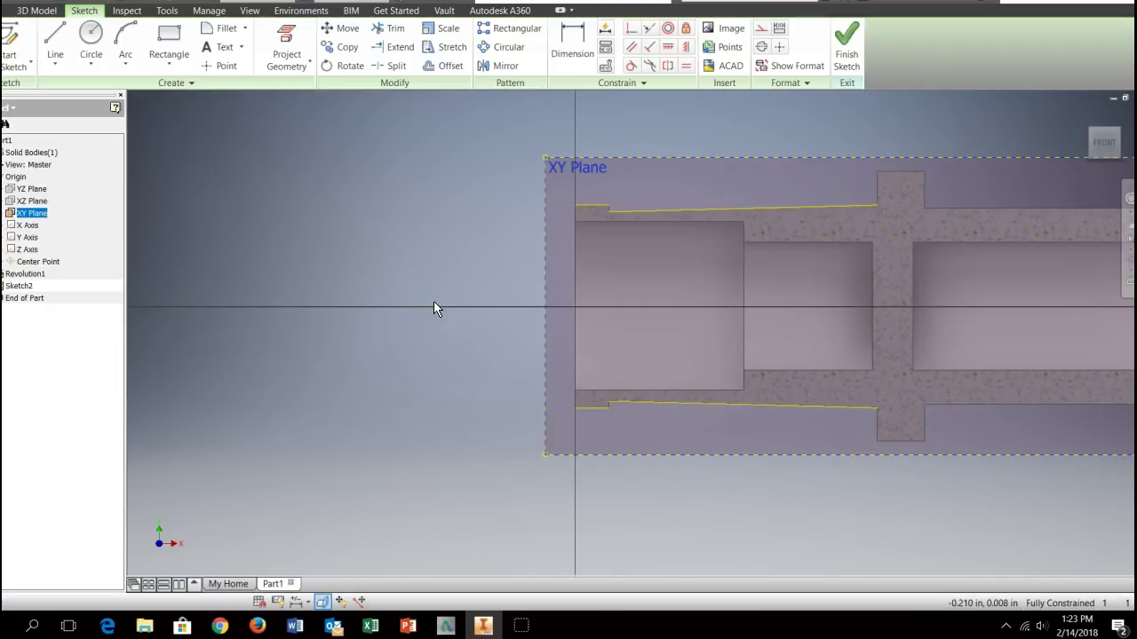
click(169, 35)
click(508, 281)
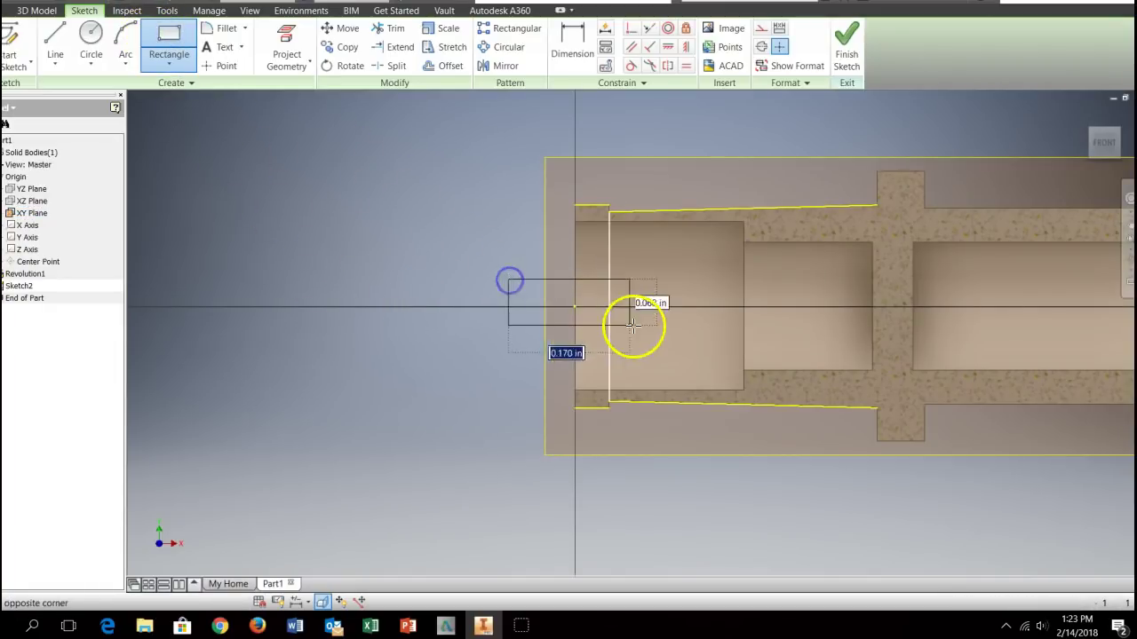
click(720, 332)
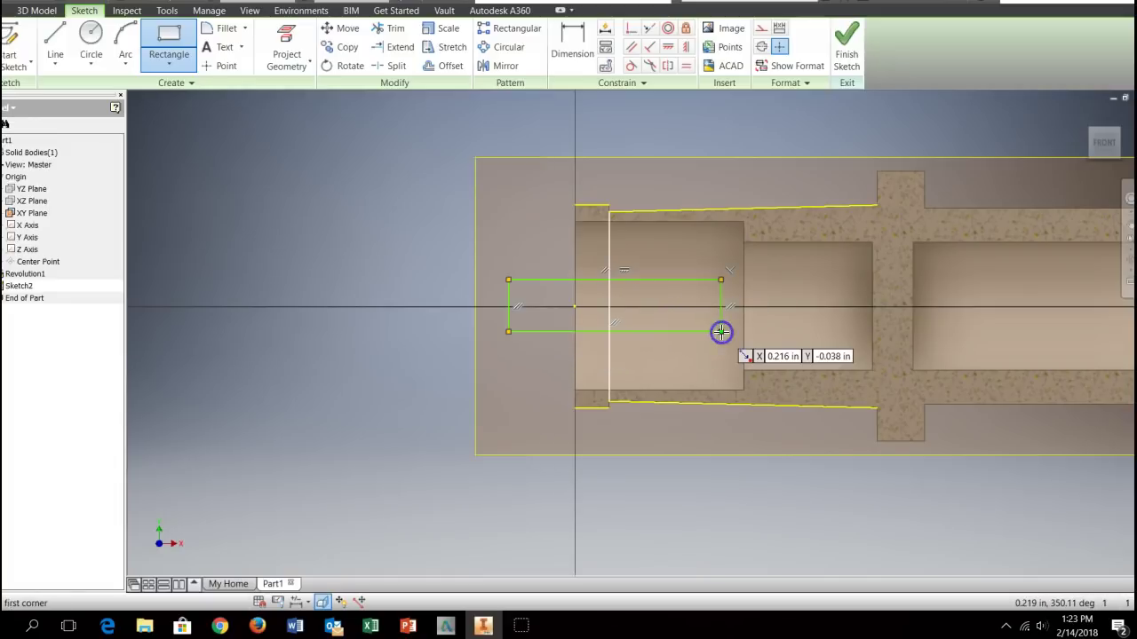
Switch to Word to check the slot's length and width in the axle picture.
mouse_move(332, 627)
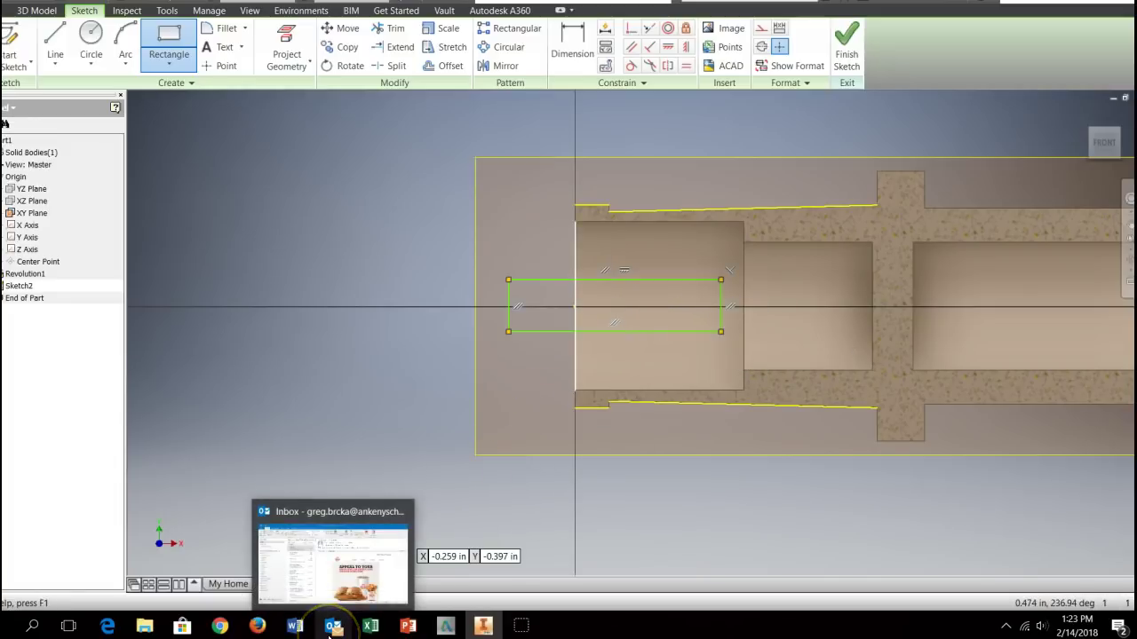
click(295, 626)
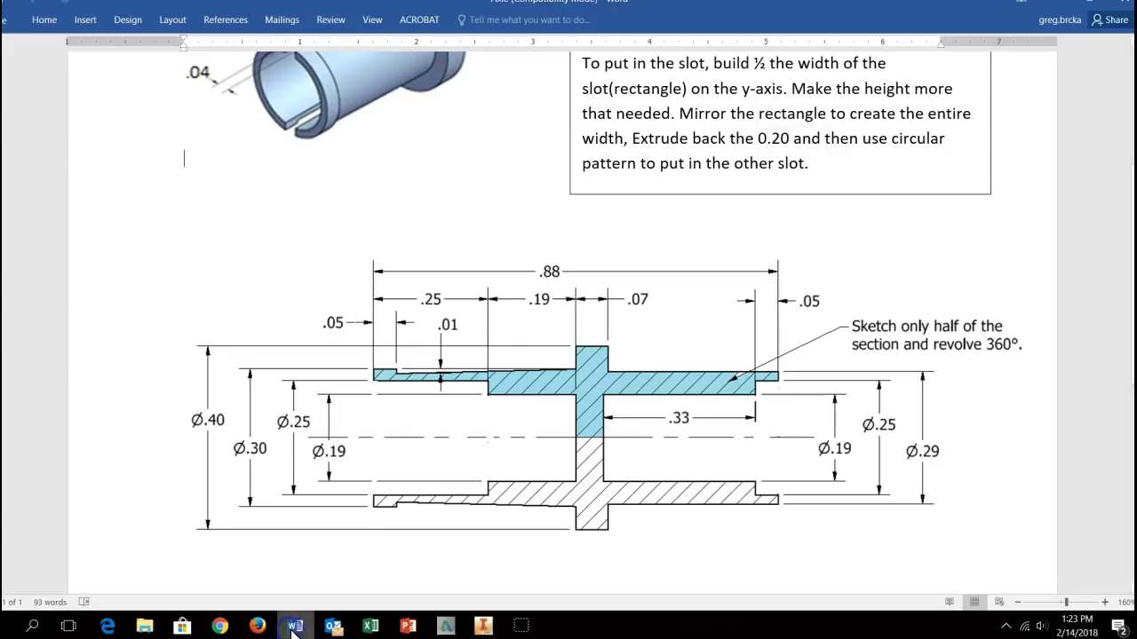
scroll(365, 355, up, 3)
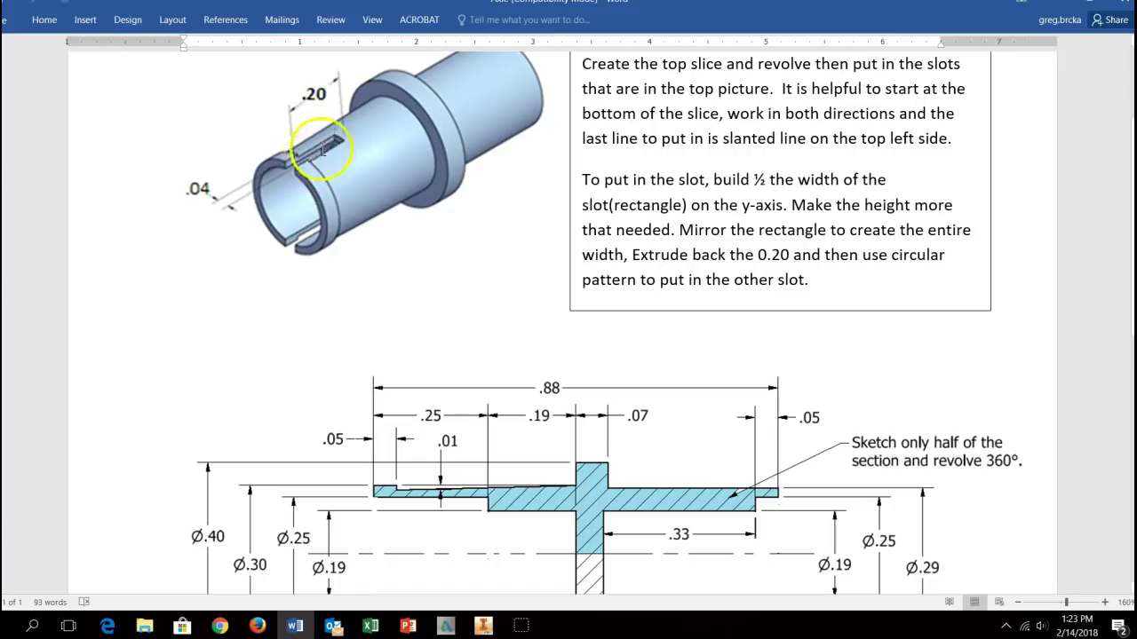
Return to Inventor and project the vertical edge of the axle's left end into the sketch.
click(483, 624)
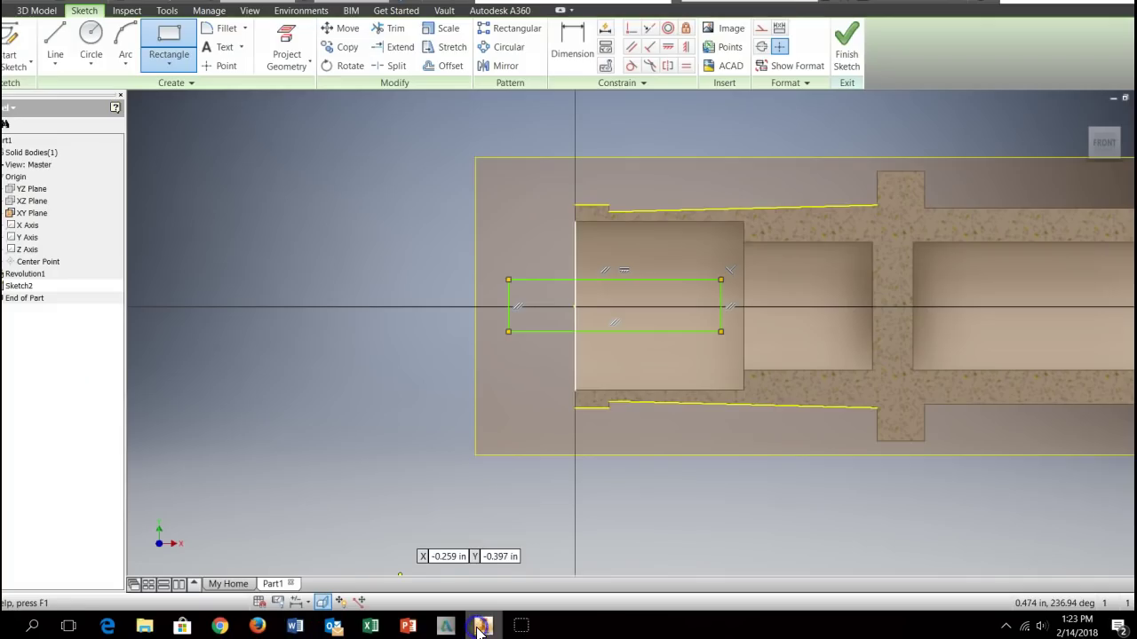
click(302, 36)
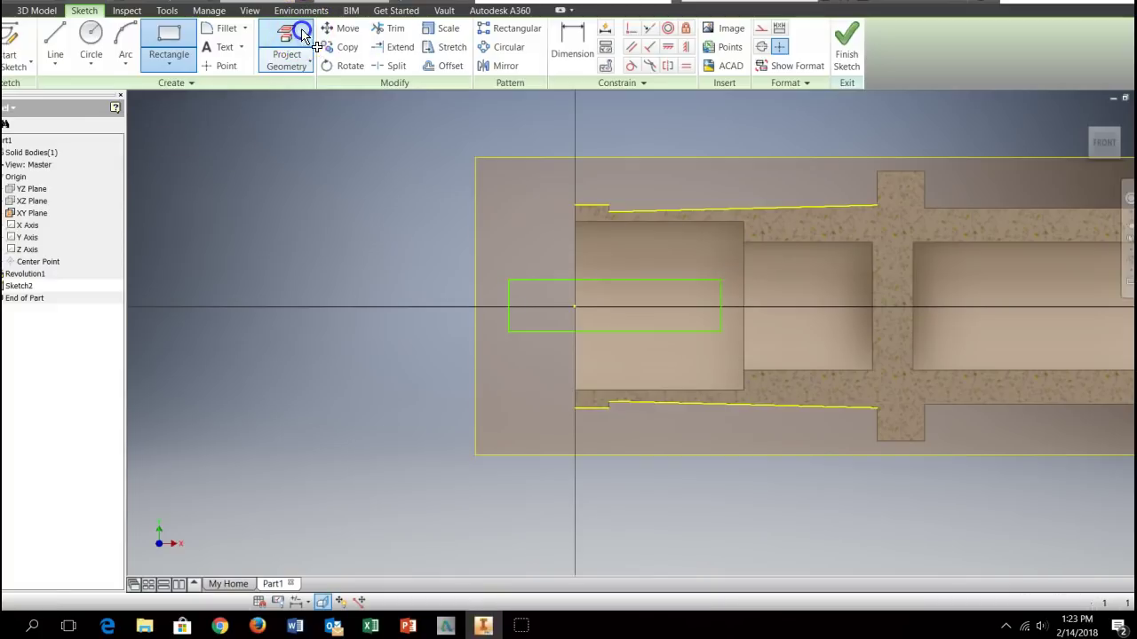
click(573, 254)
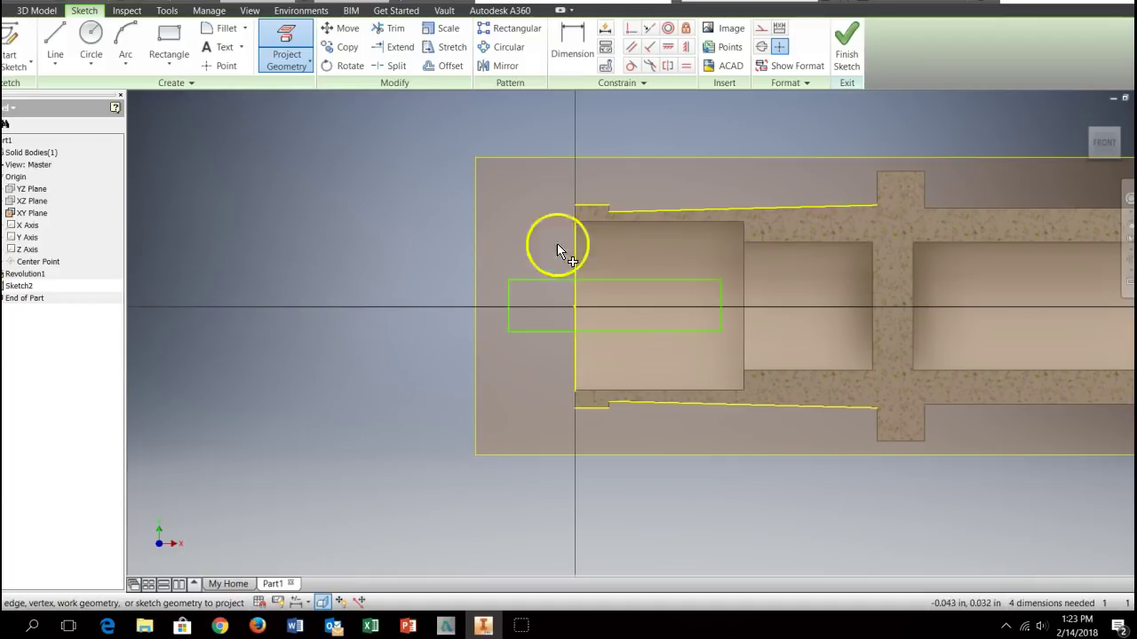
Dimension the slot rectangle's height between its two horizontal edges as .04 in.
click(573, 43)
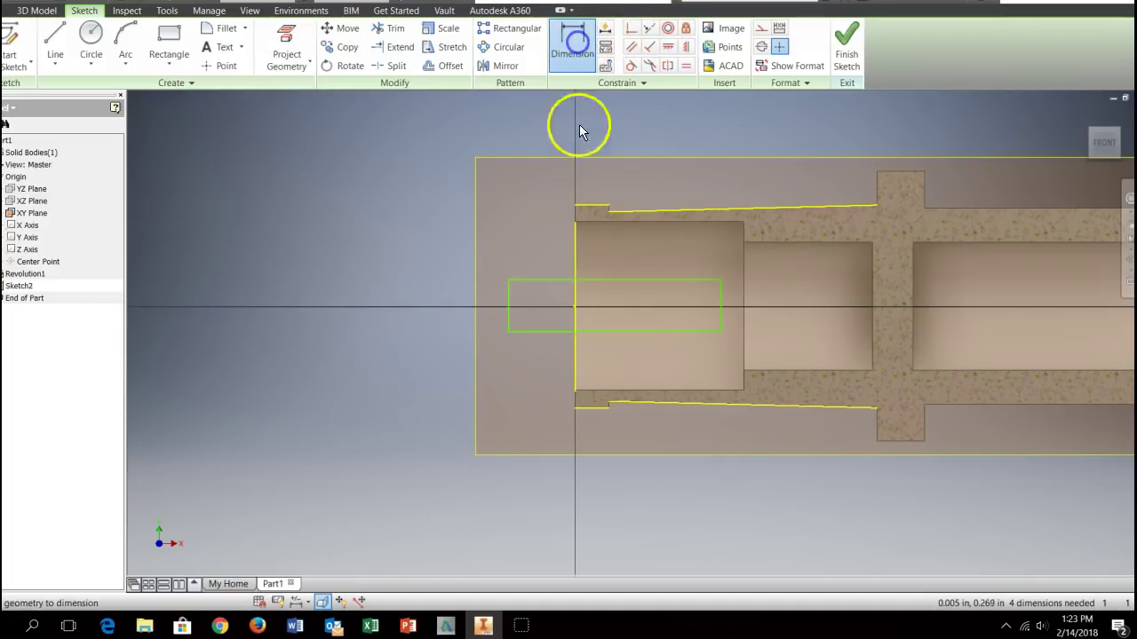
click(552, 279)
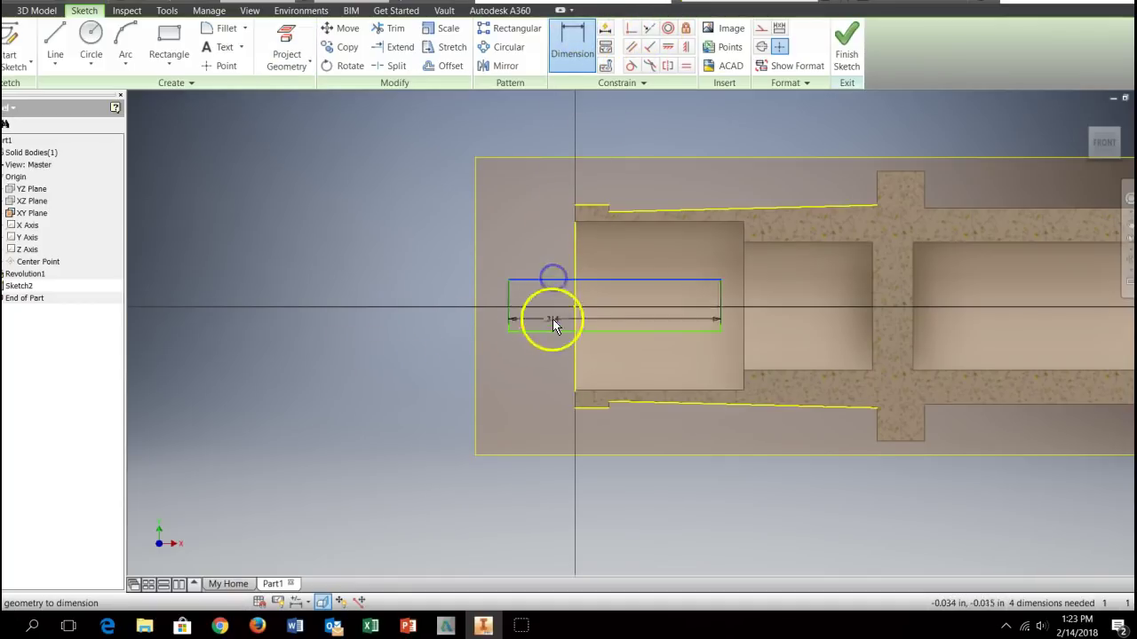
click(554, 332)
click(449, 312)
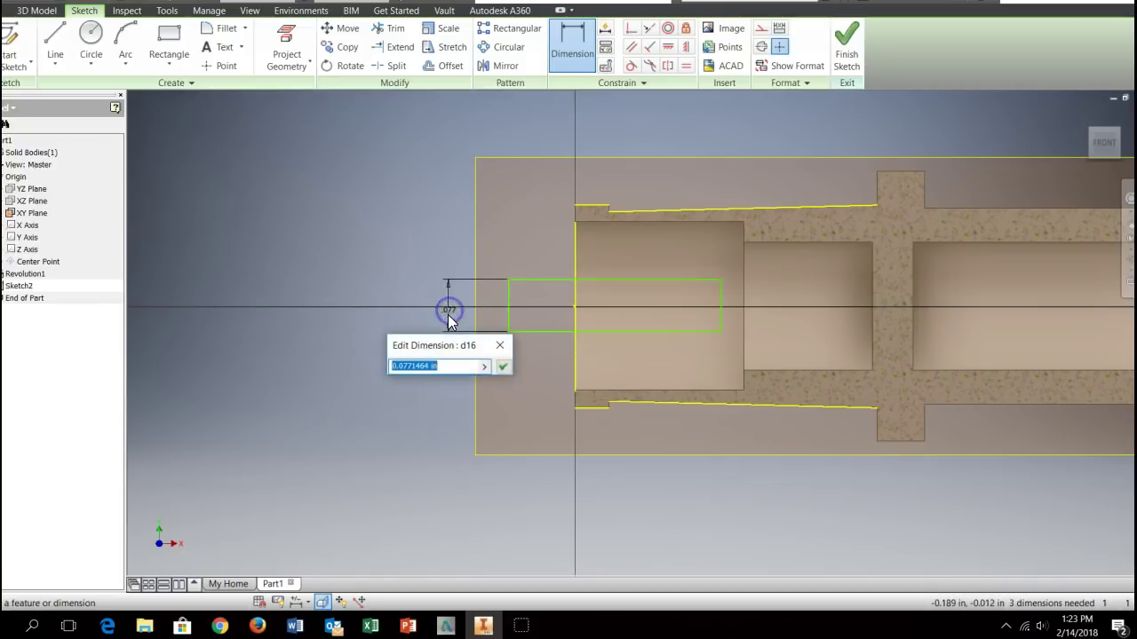
text(.04)
key(Return)
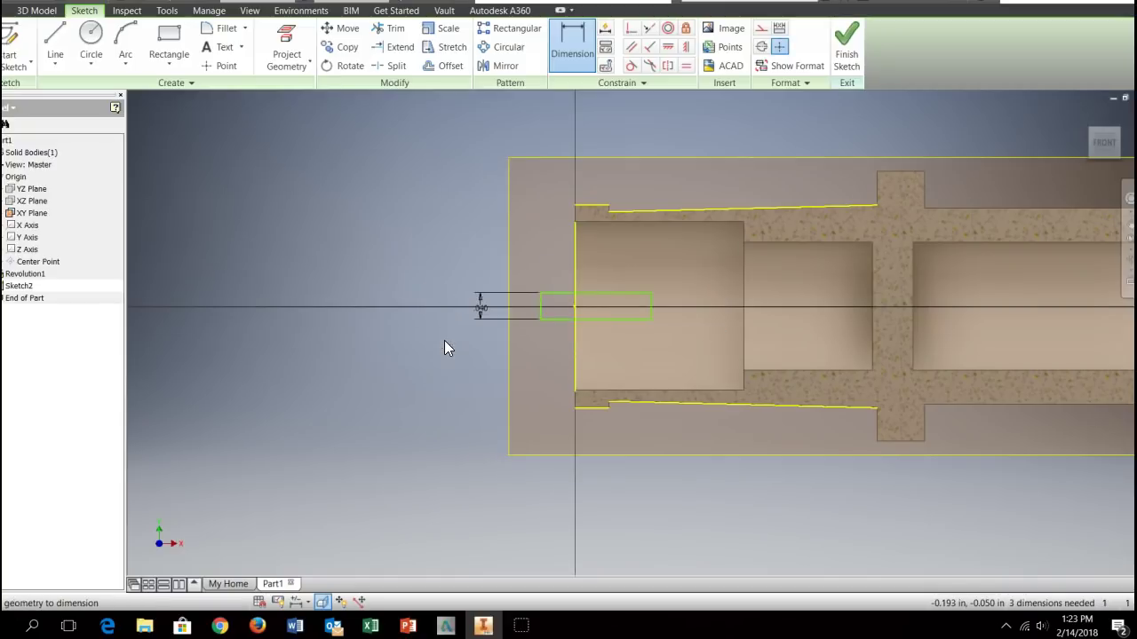
Dimension the slot's depth from the axle's projected end edge to the rectangle's inner vertical edge as .2 in.
scroll(604, 302, up, 3)
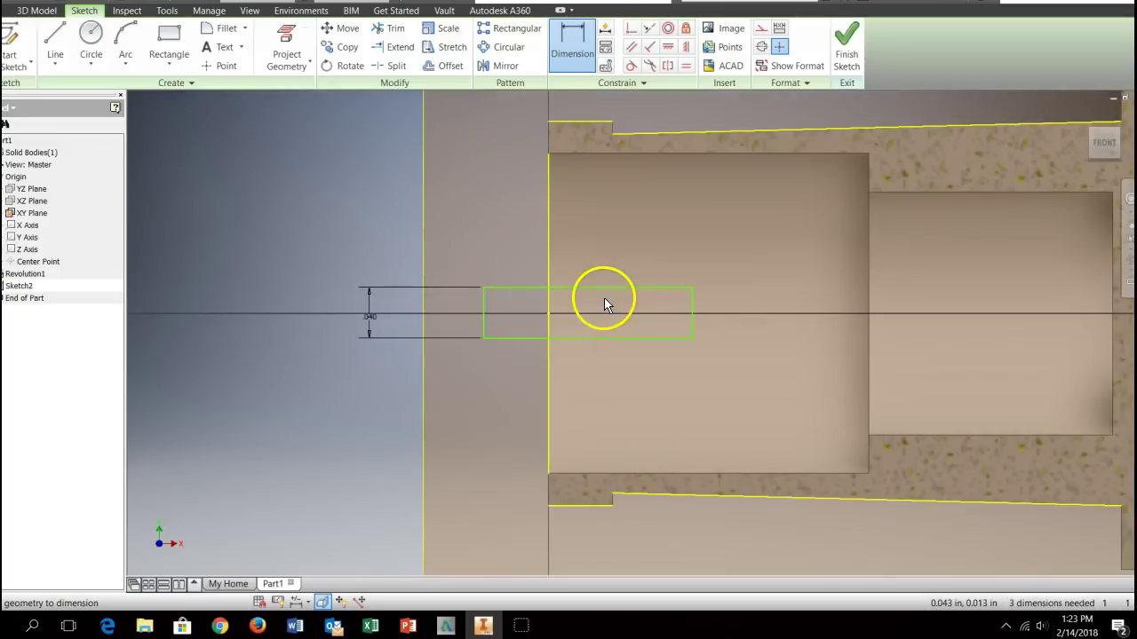
click(546, 258)
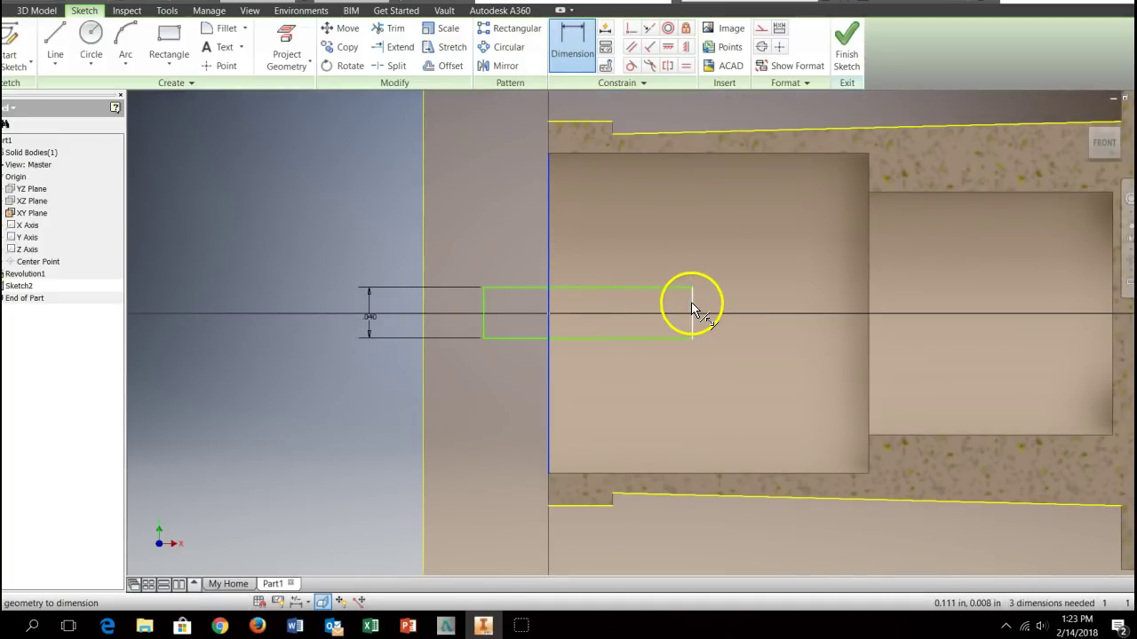
click(645, 251)
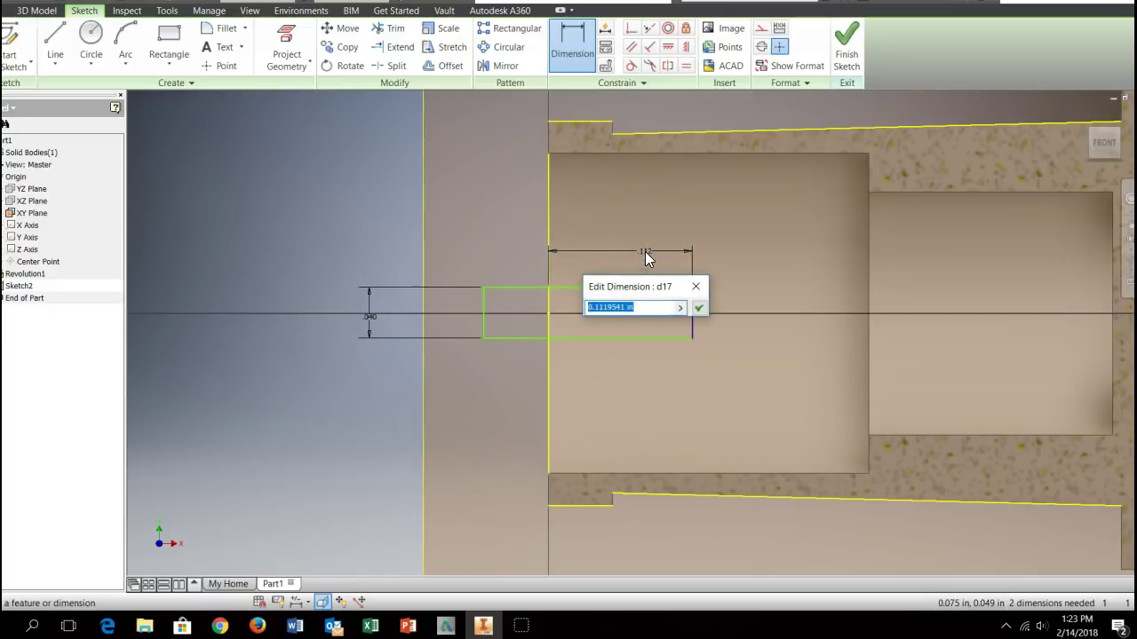
text(.2)
key(Return)
click(497, 245)
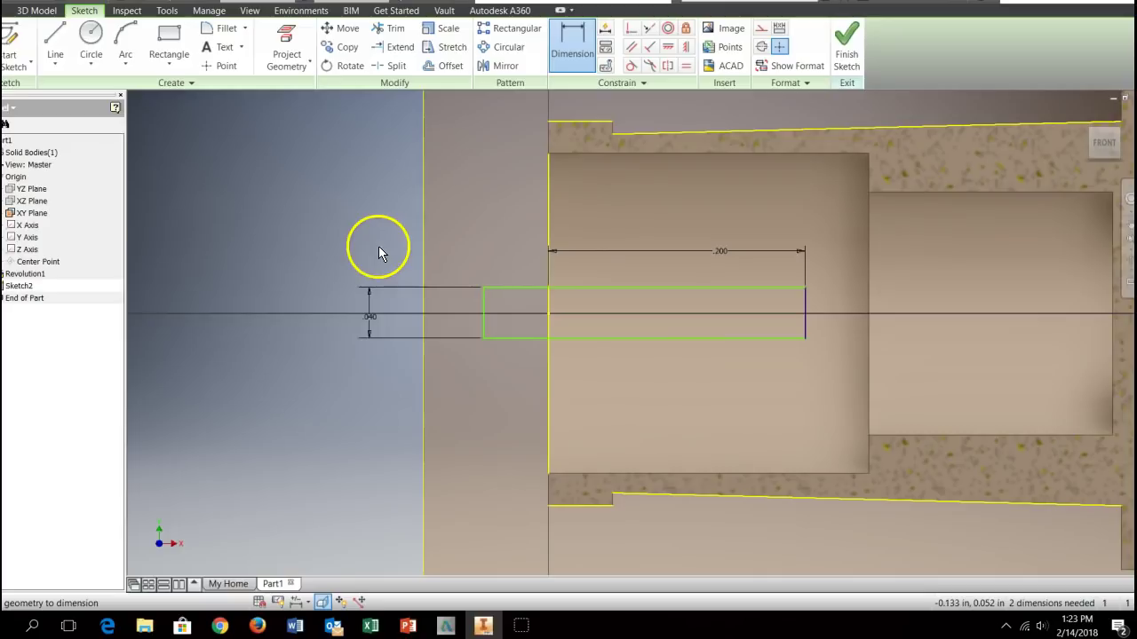
Finish the sketch and extrude the slot rectangle as a symmetric cut over a distance of 1 in.
click(846, 40)
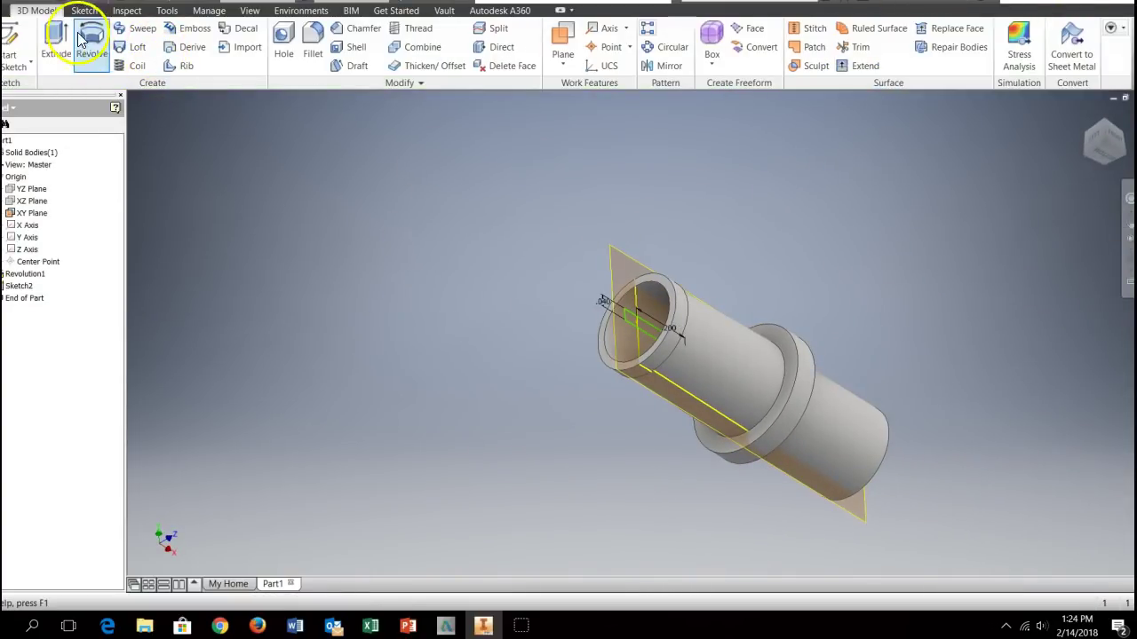
click(55, 40)
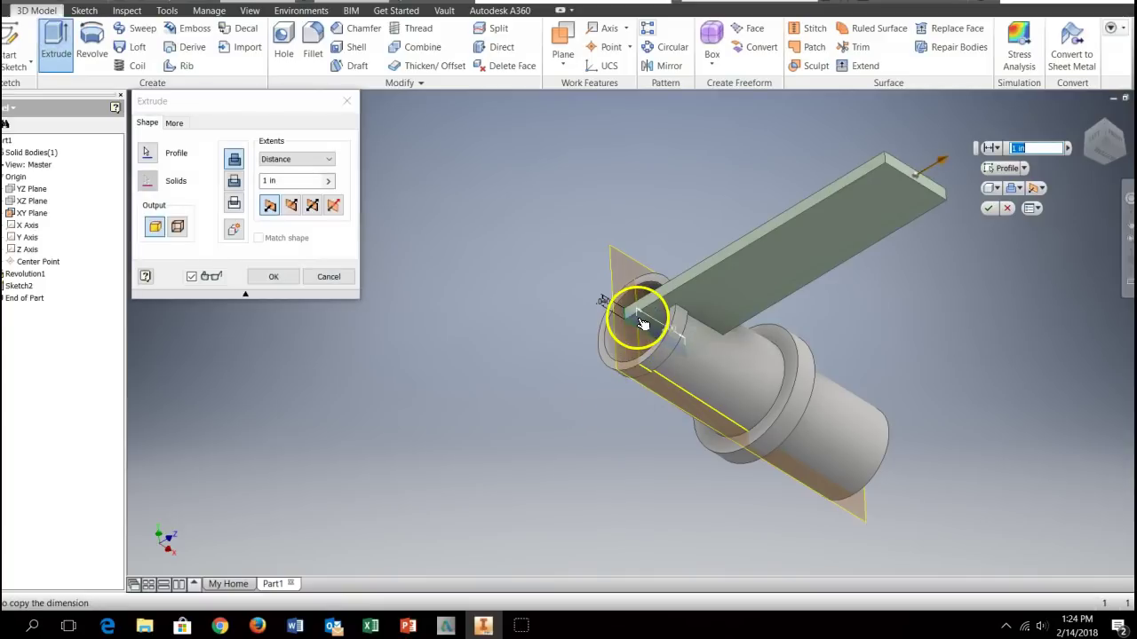
click(236, 183)
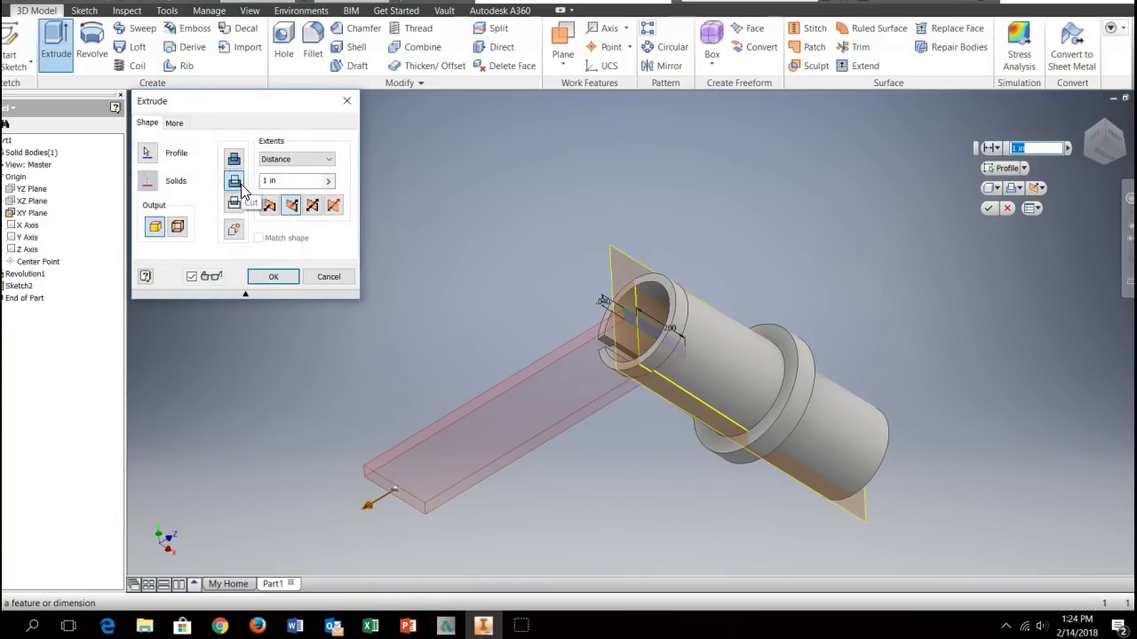
click(312, 205)
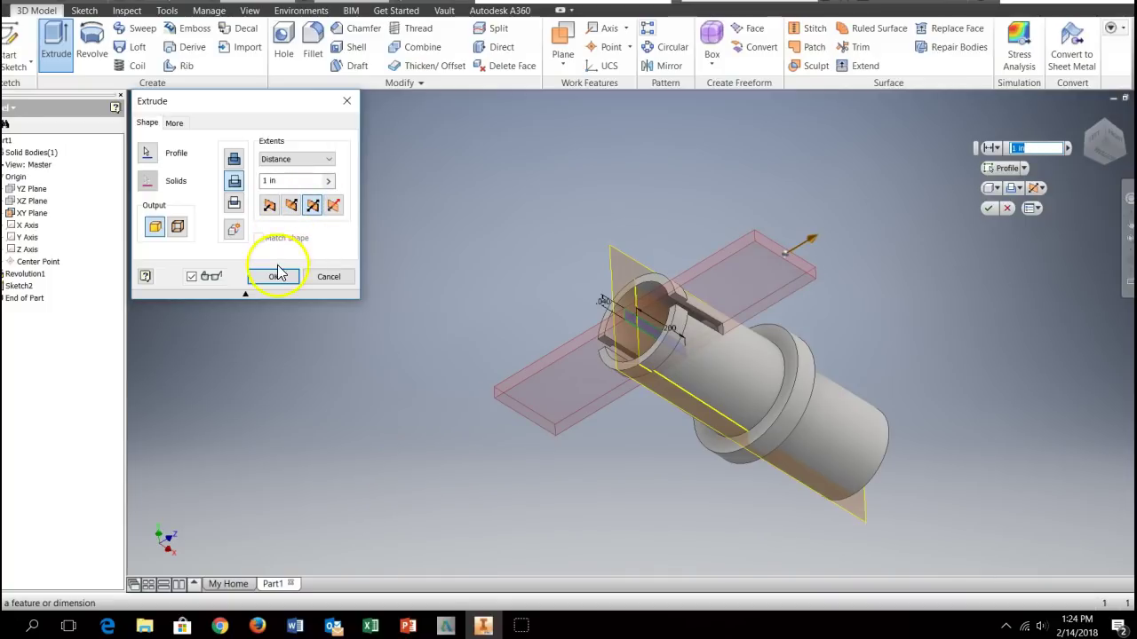
click(273, 277)
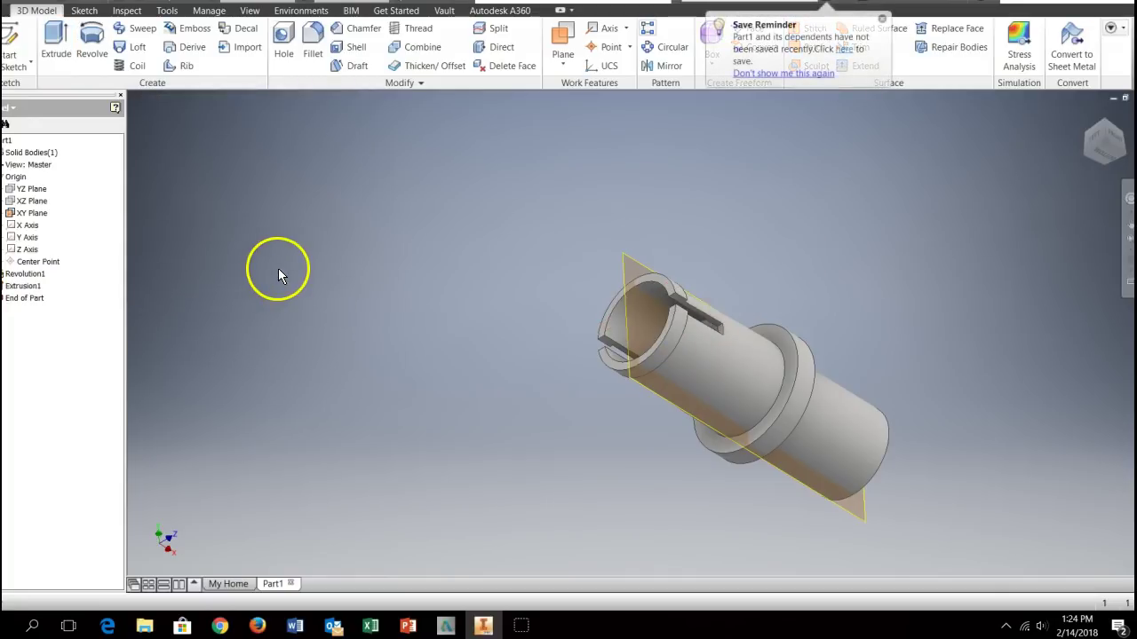
Turn off the visibility of the XY origin plane.
click(36, 215)
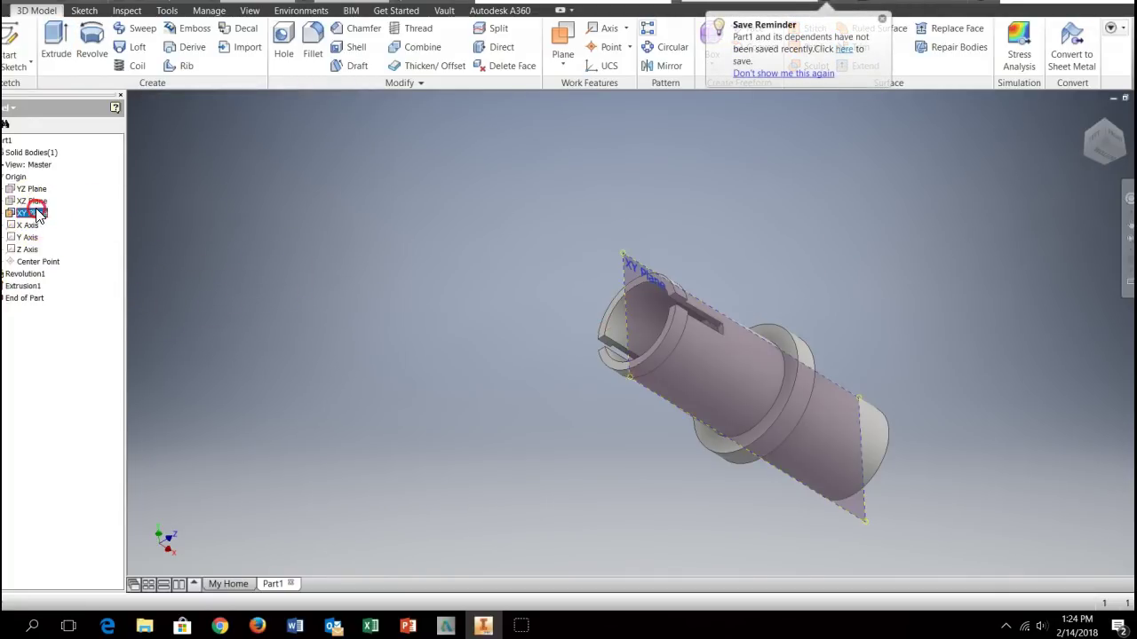
right_click(36, 214)
click(71, 279)
shift+middle_drag(329, 256, 358, 278)
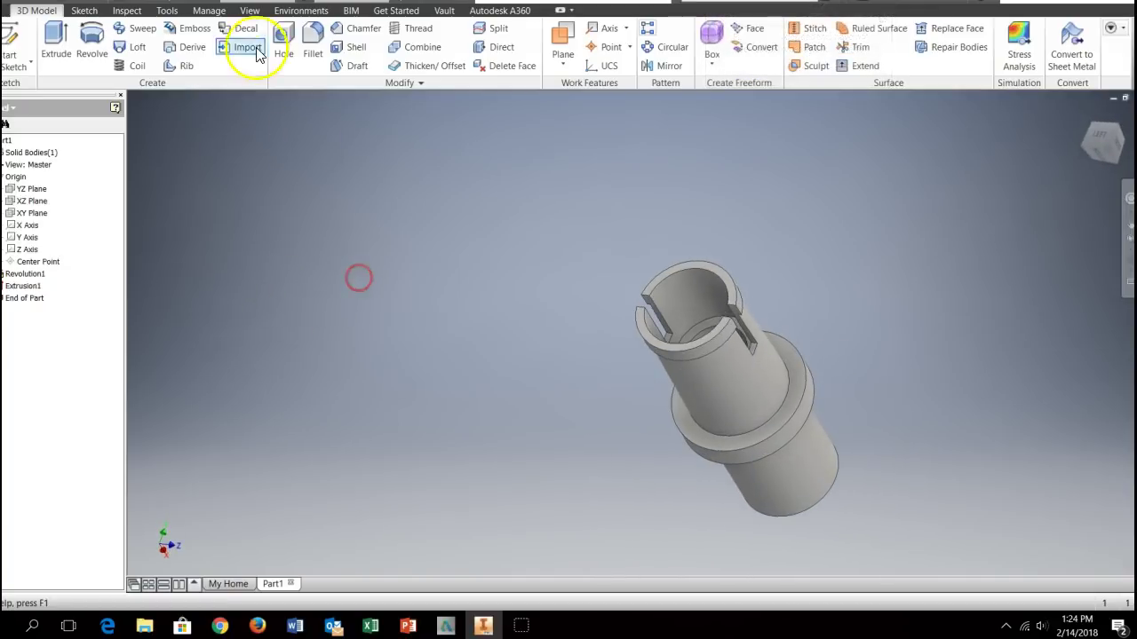
Assign the ABS Plastic material to the axle part.
click(293, 5)
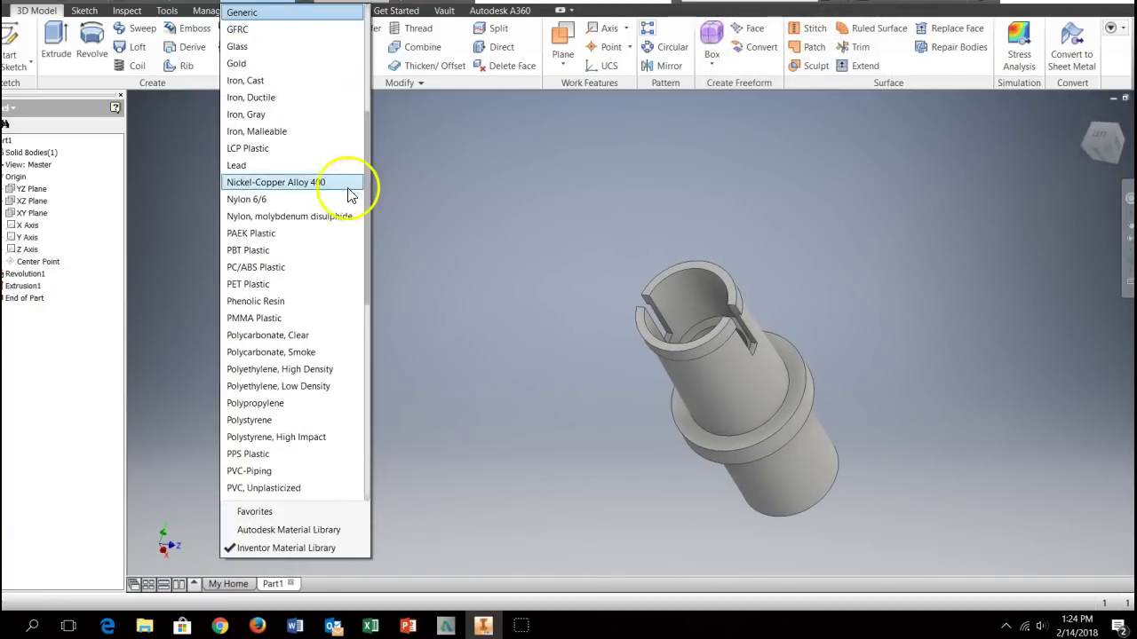
drag(367, 148, 370, 26)
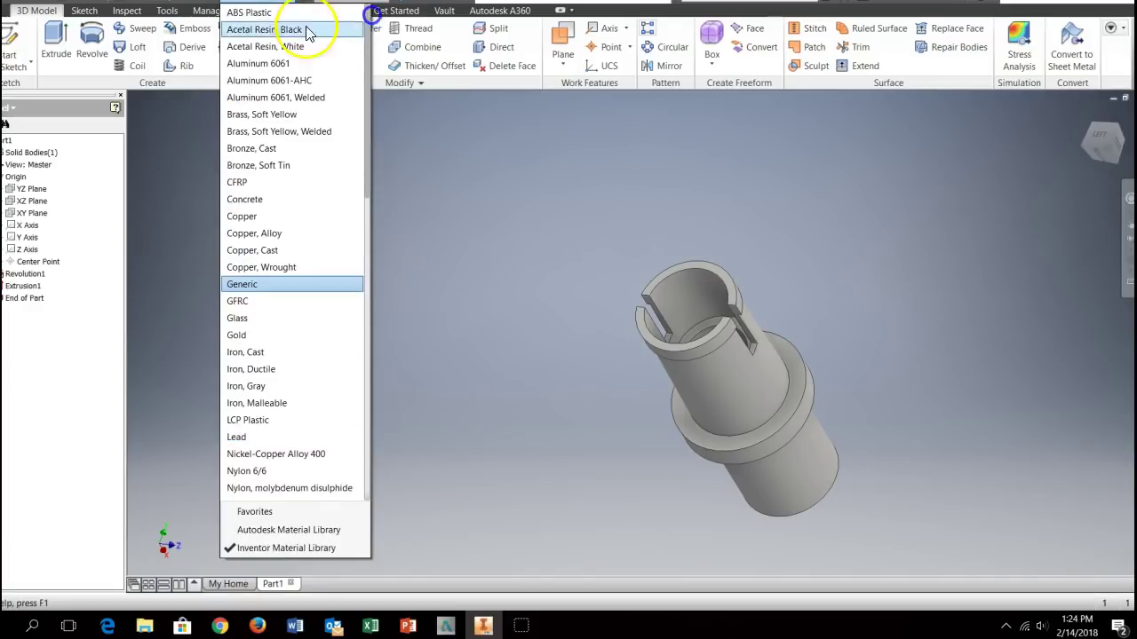
click(283, 15)
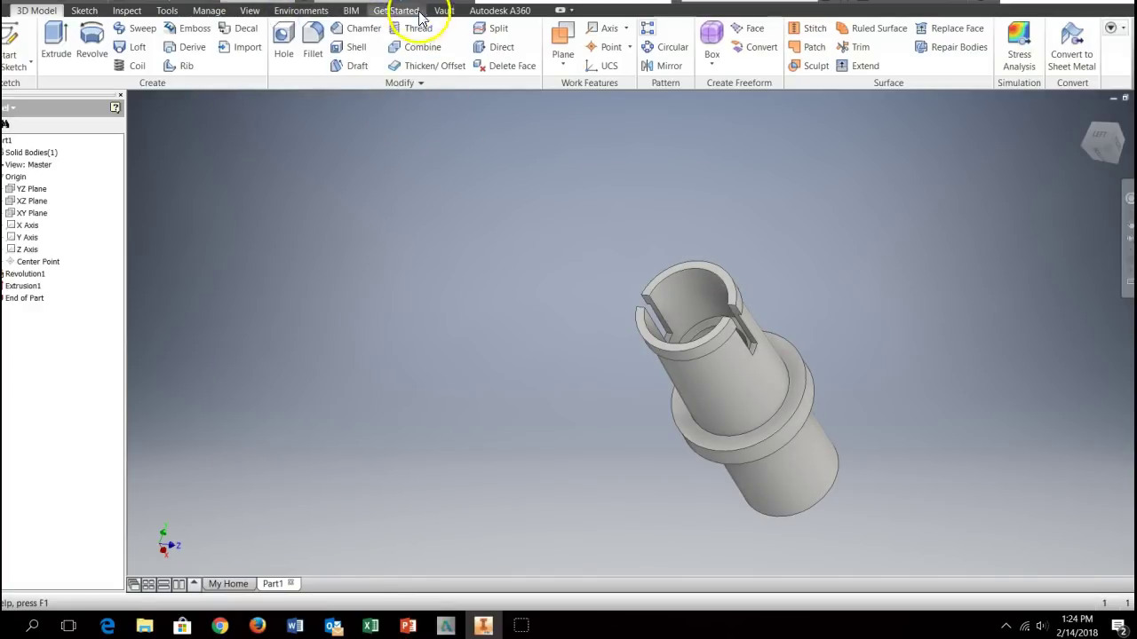
Change the axle's appearance to Smooth - Yellow.
click(356, 1)
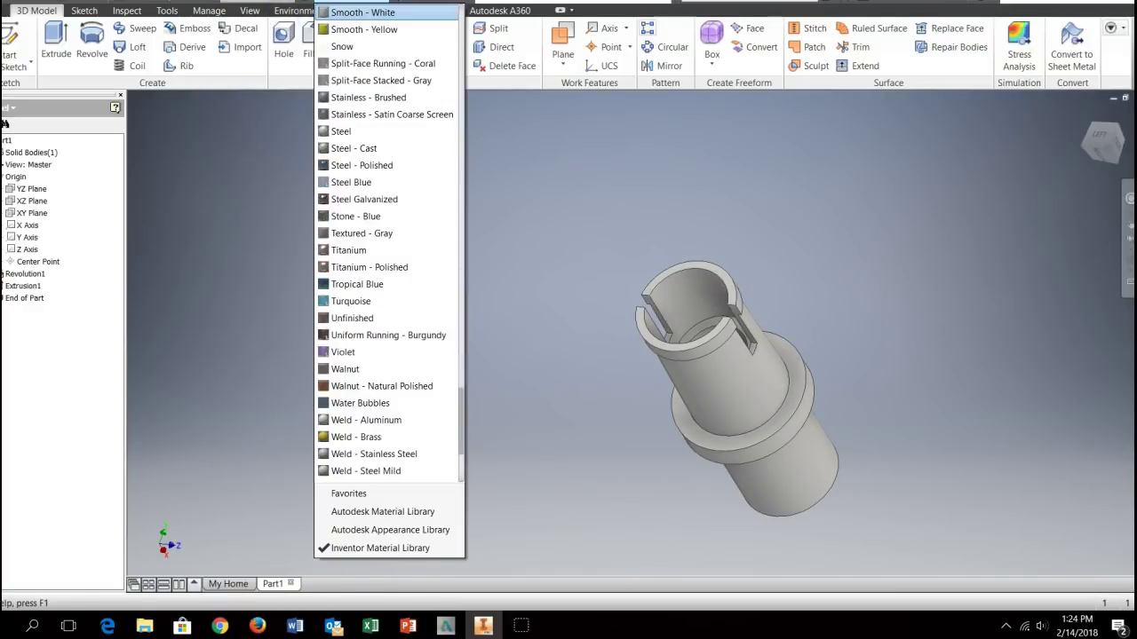
click(373, 30)
shift+middle_drag(490, 305, 381, 348)
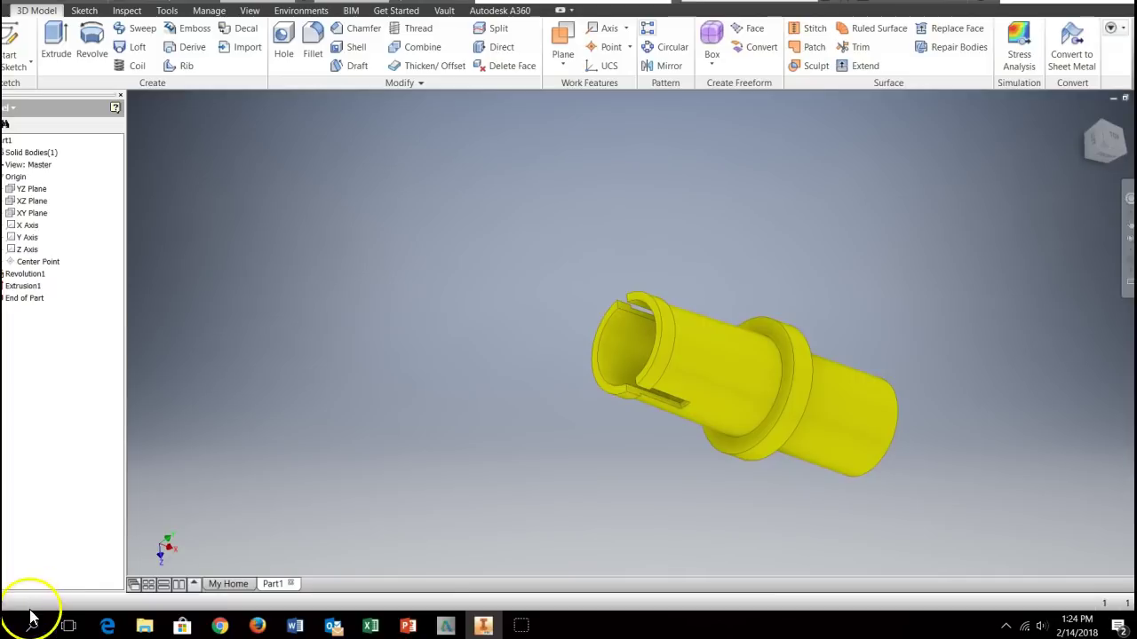